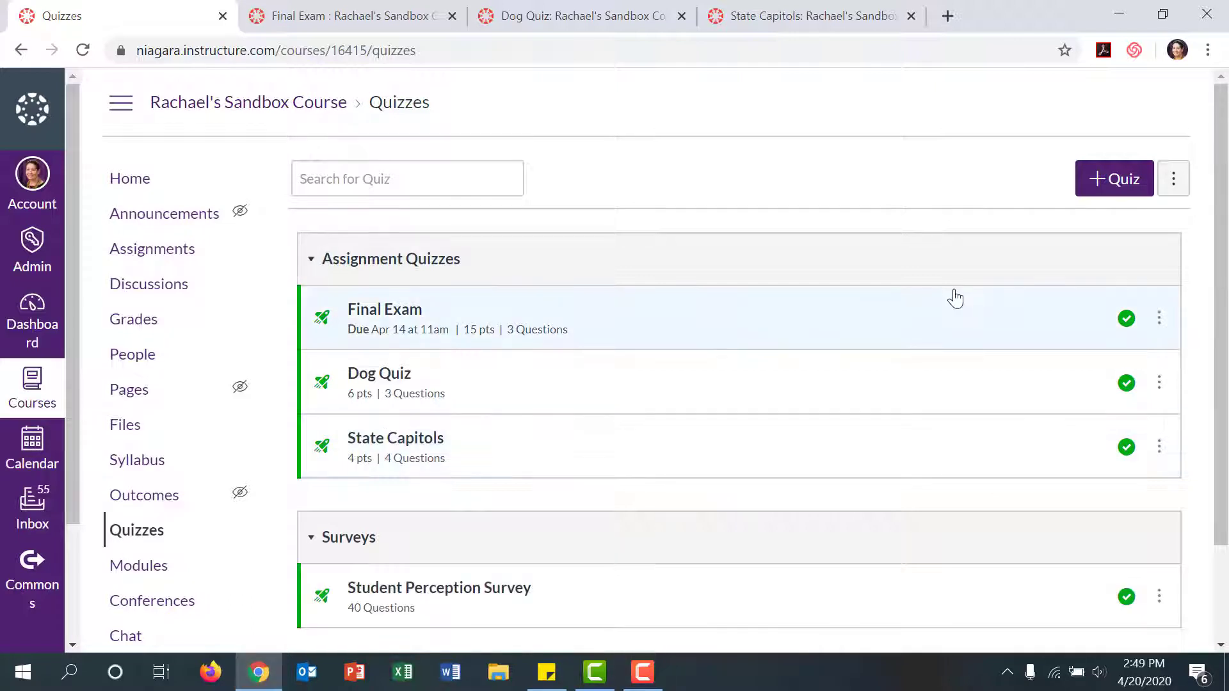
Step: View the course question banks and return to the quiz list
click(1173, 181)
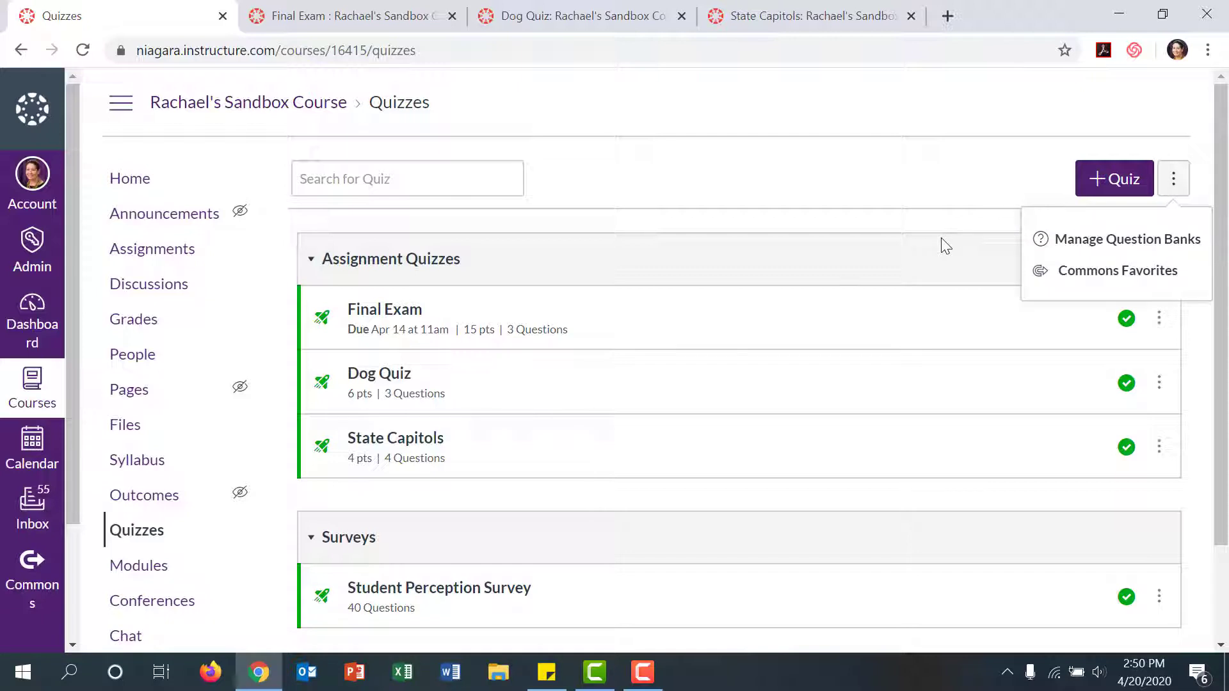
click(1081, 250)
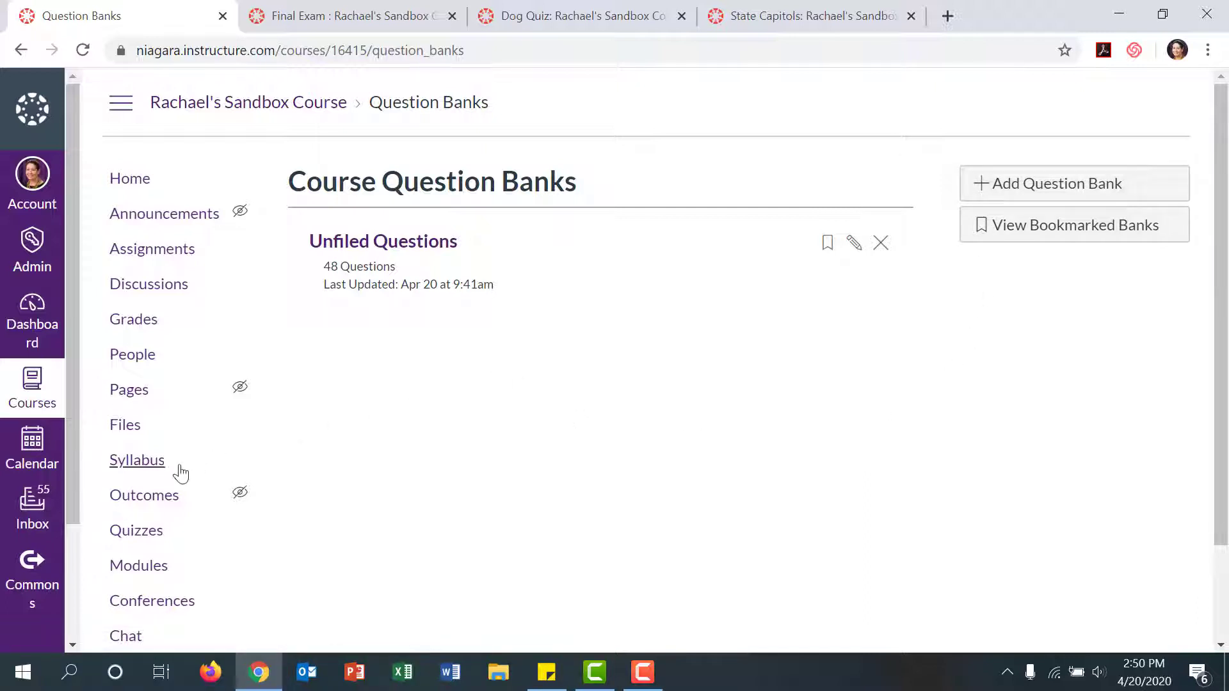
click(136, 530)
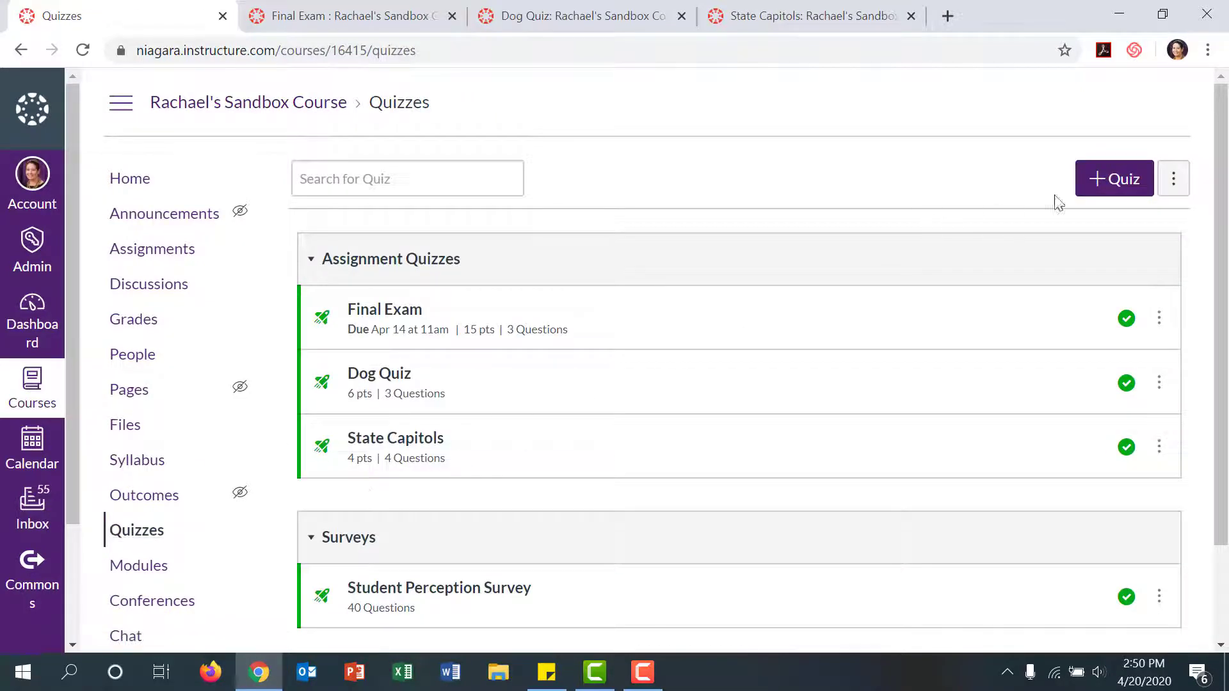
Step: Create a quiz titled Final Exam with shuffled answers and a time limit of 20 minutes
click(1113, 186)
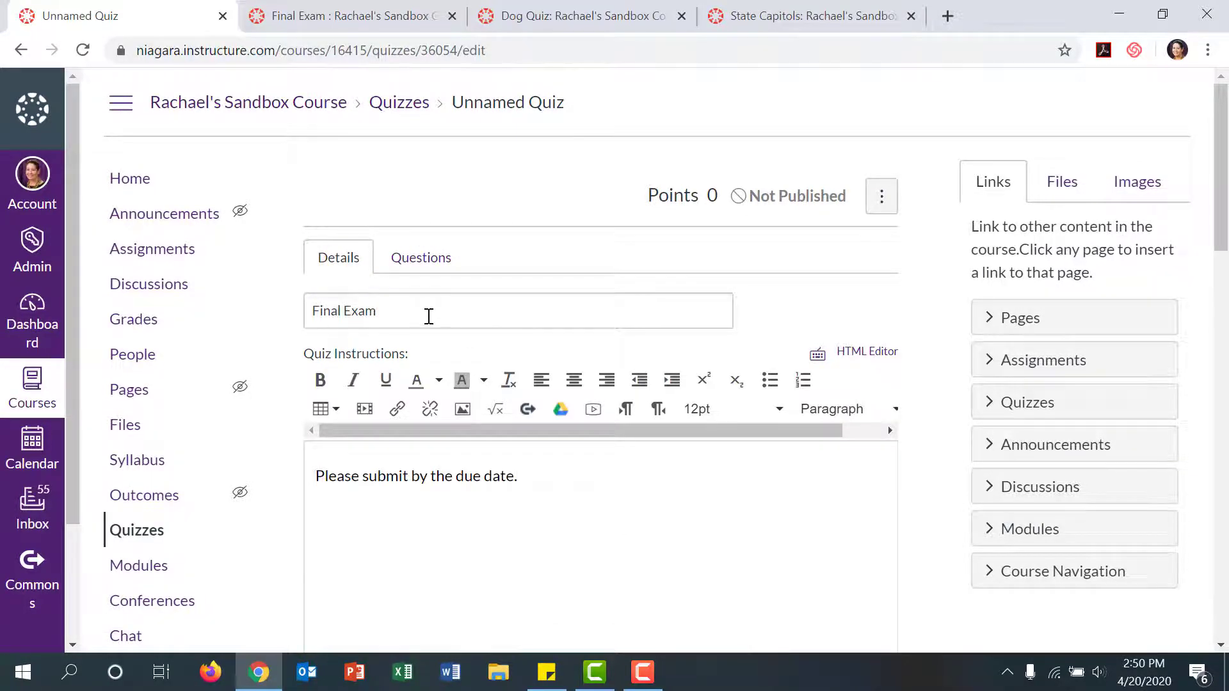
scroll(429, 316, down, 7)
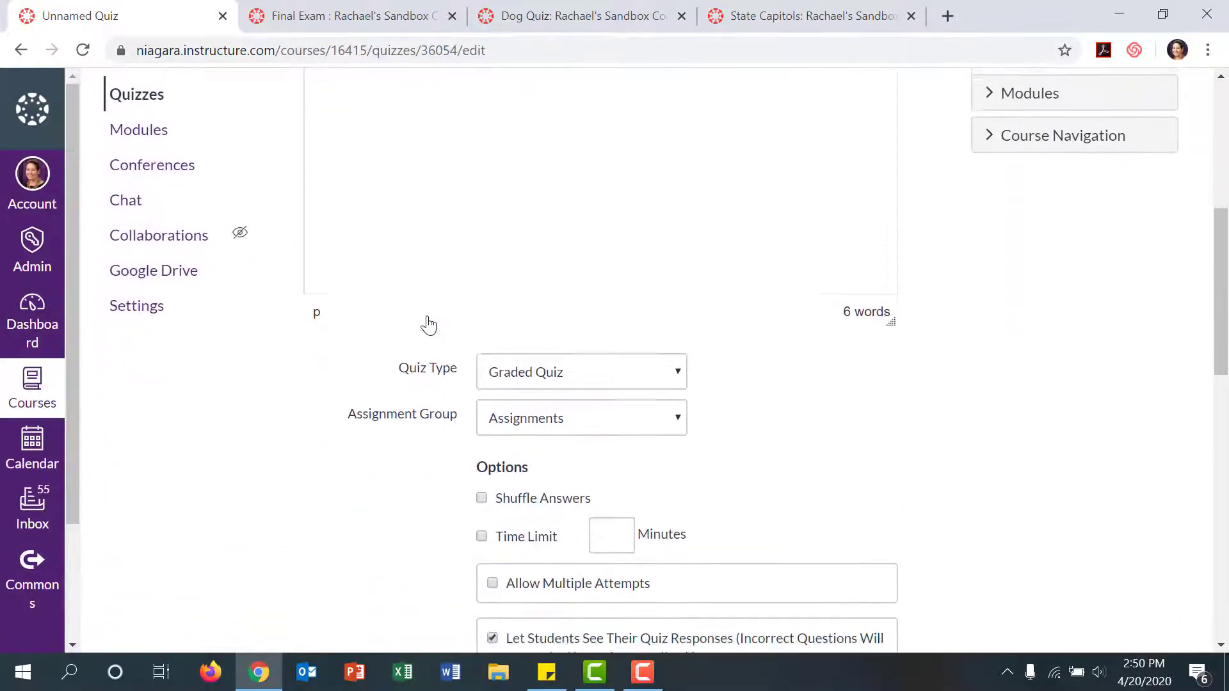
scroll(427, 325, down, 4)
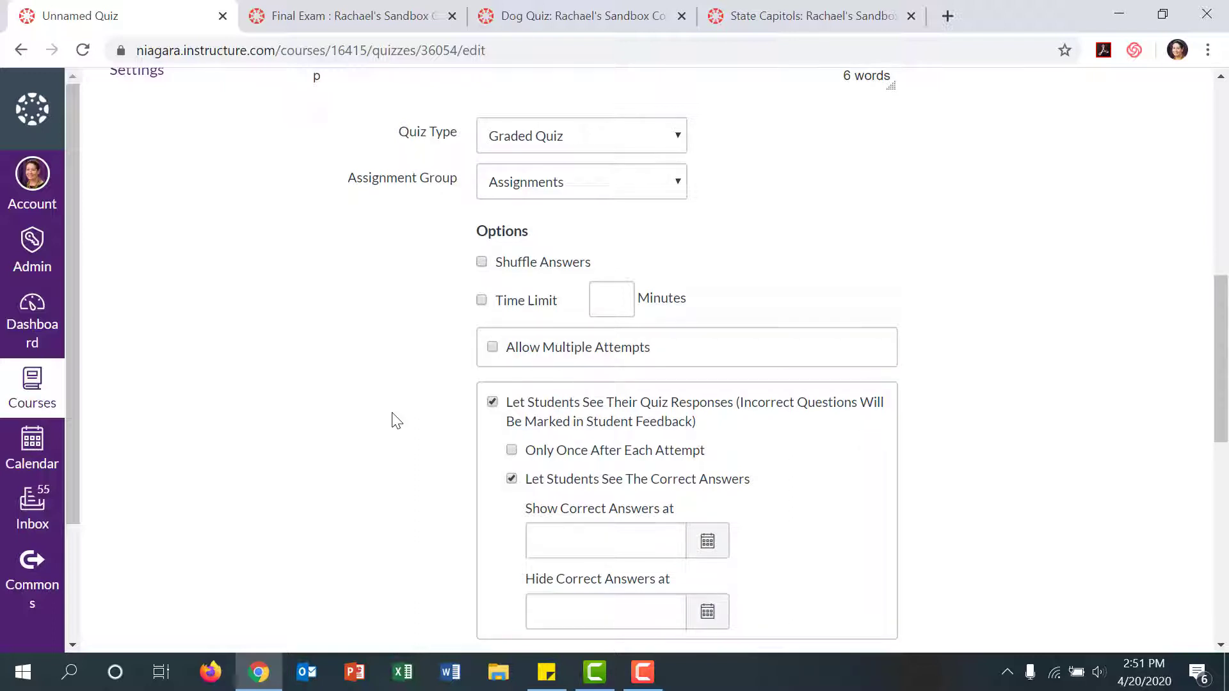
click(482, 265)
click(481, 300)
text(20)
Step: Allow multiple attempts to view the score-to-keep choices, and disallow them again
scroll(332, 382, down, 1)
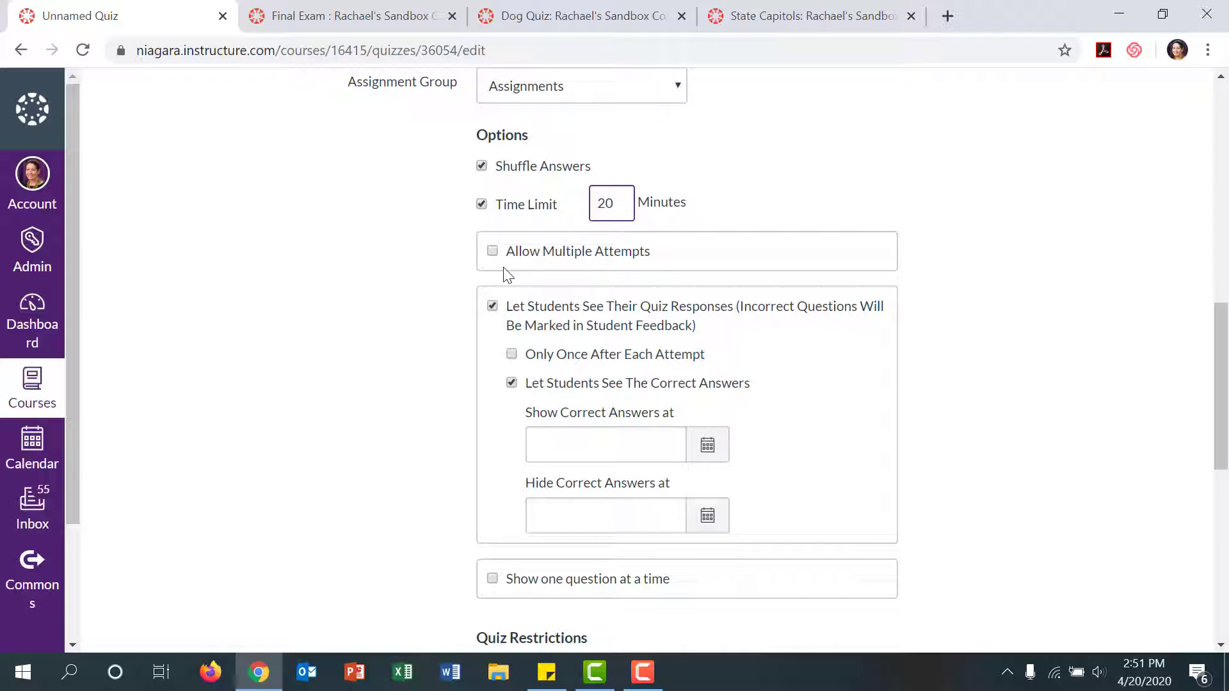
click(569, 252)
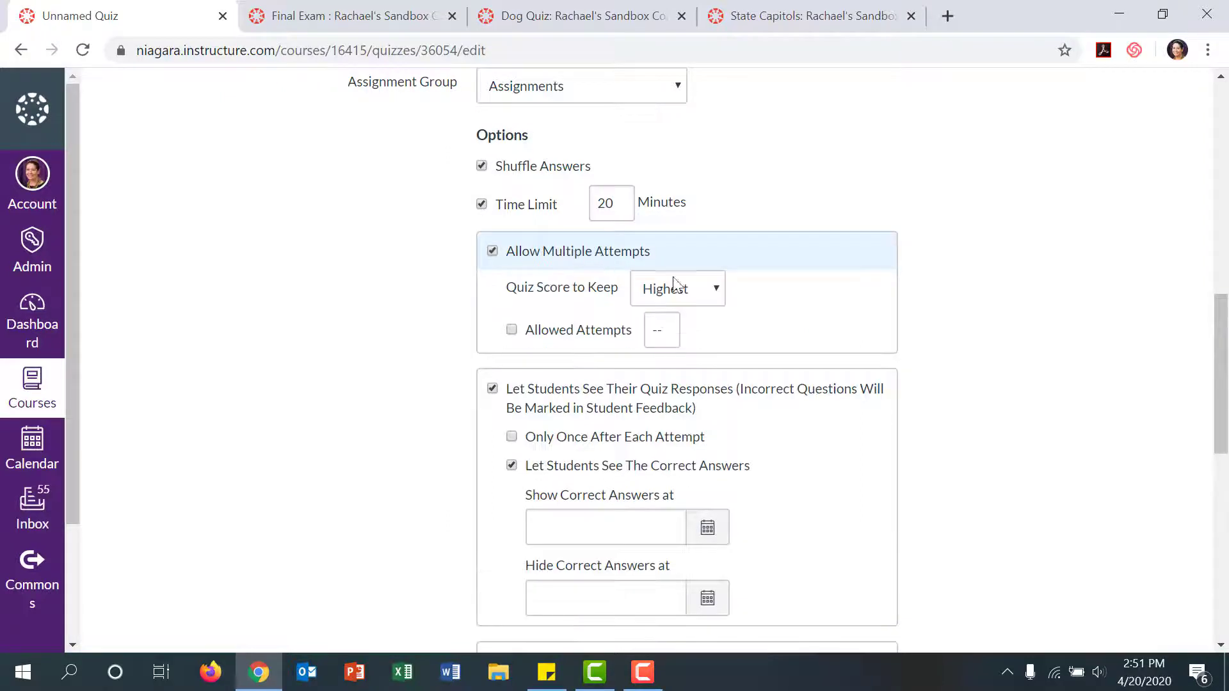
click(698, 282)
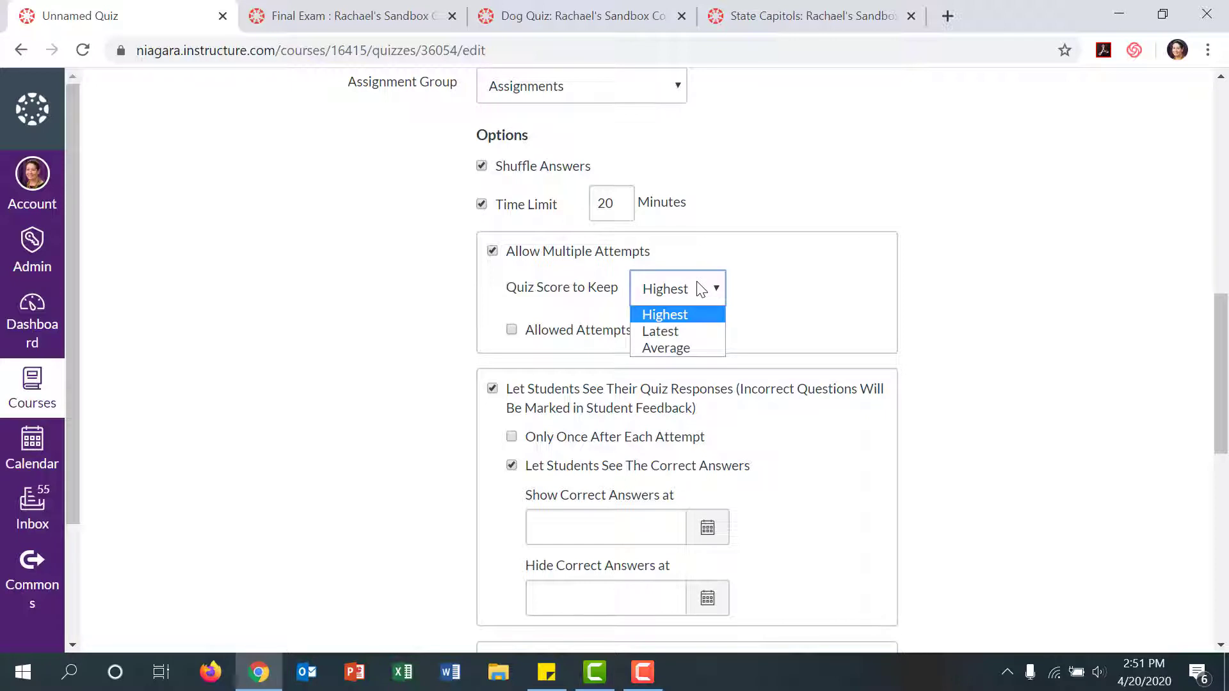
click(701, 289)
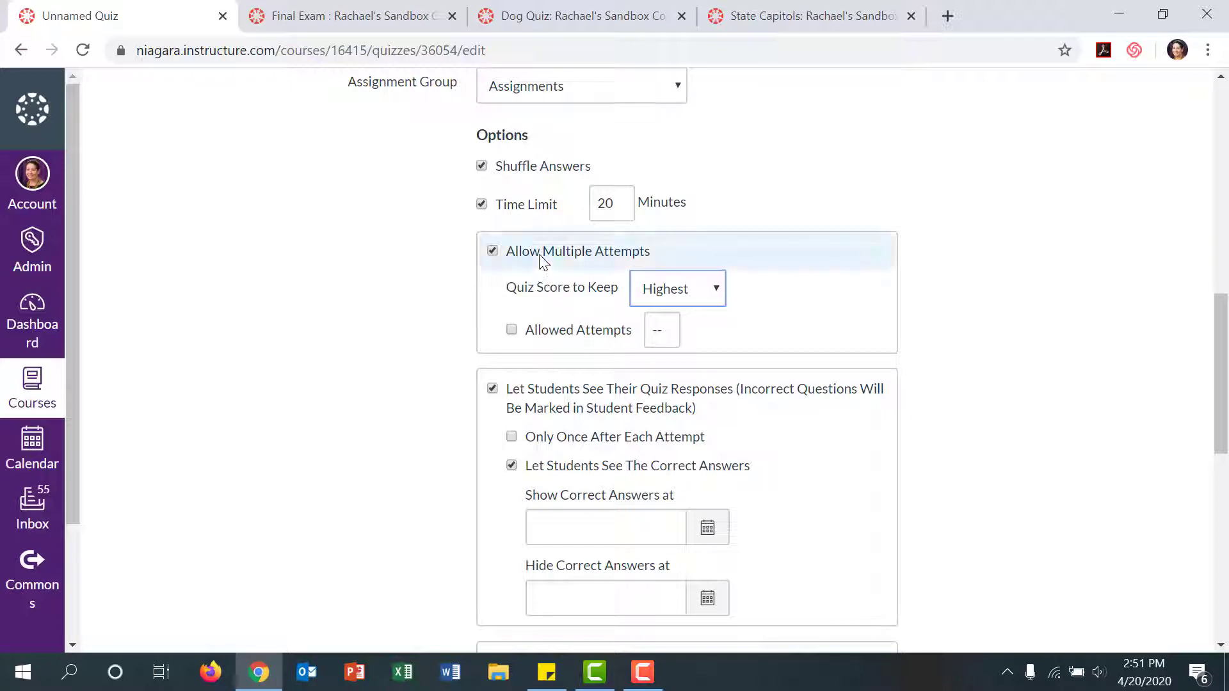
click(542, 259)
Step: Turn the option letting students see their quiz responses off and back on
scroll(402, 352, down, 2)
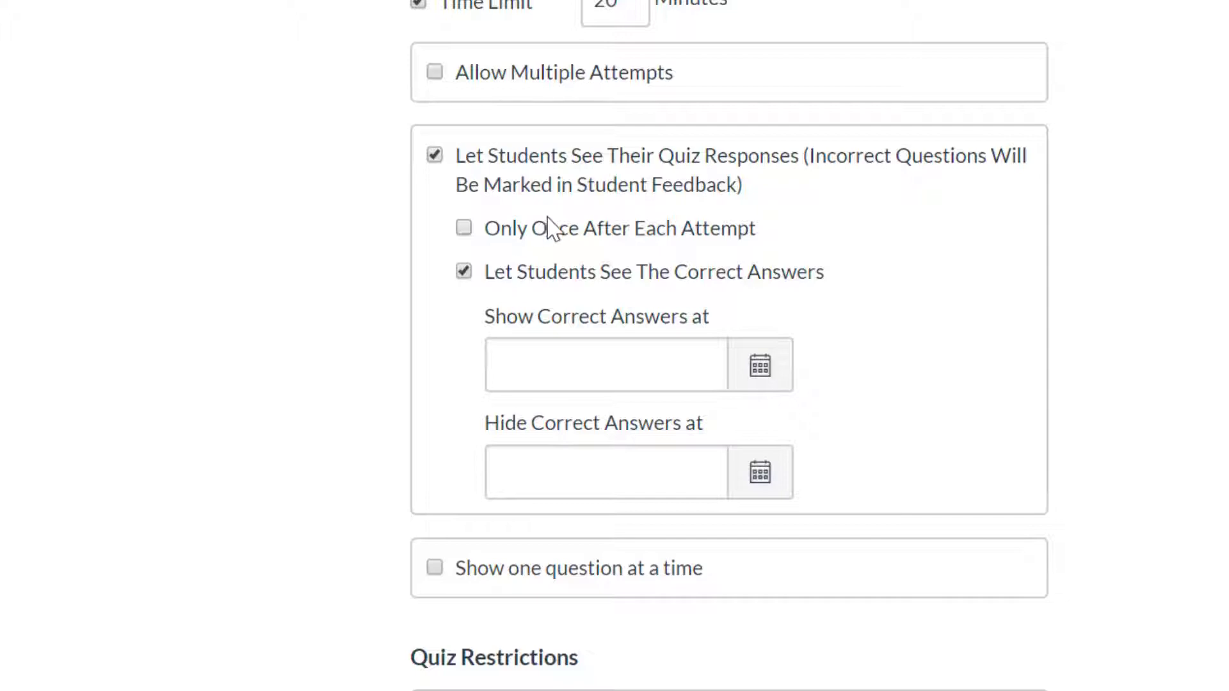
click(435, 155)
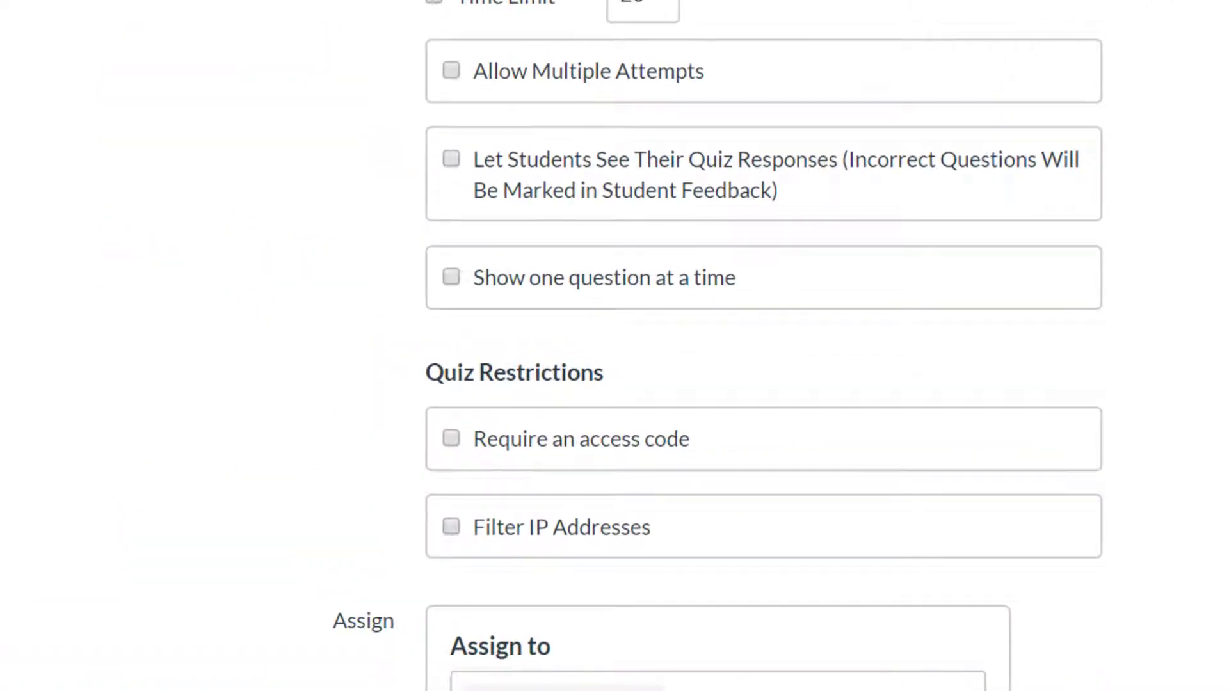
click(448, 164)
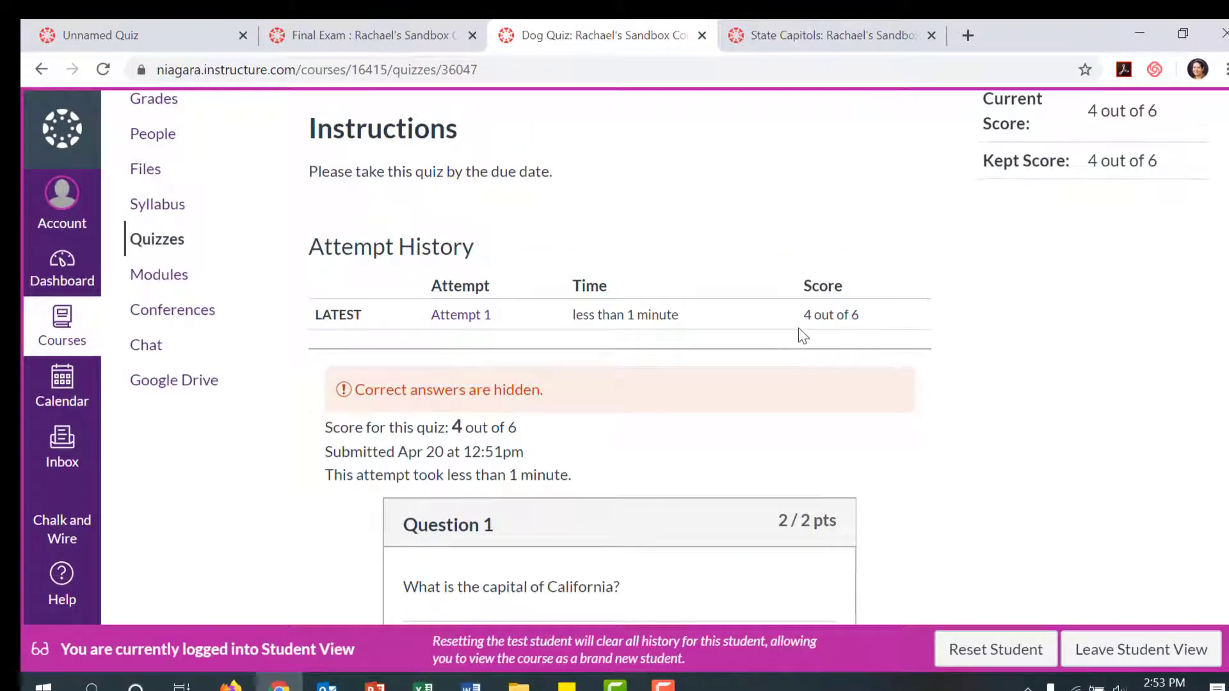
Step: Review the Dog Quiz attempt in Student View to examine how responses appear when correct answers are hidden
scroll(860, 326, down, 5)
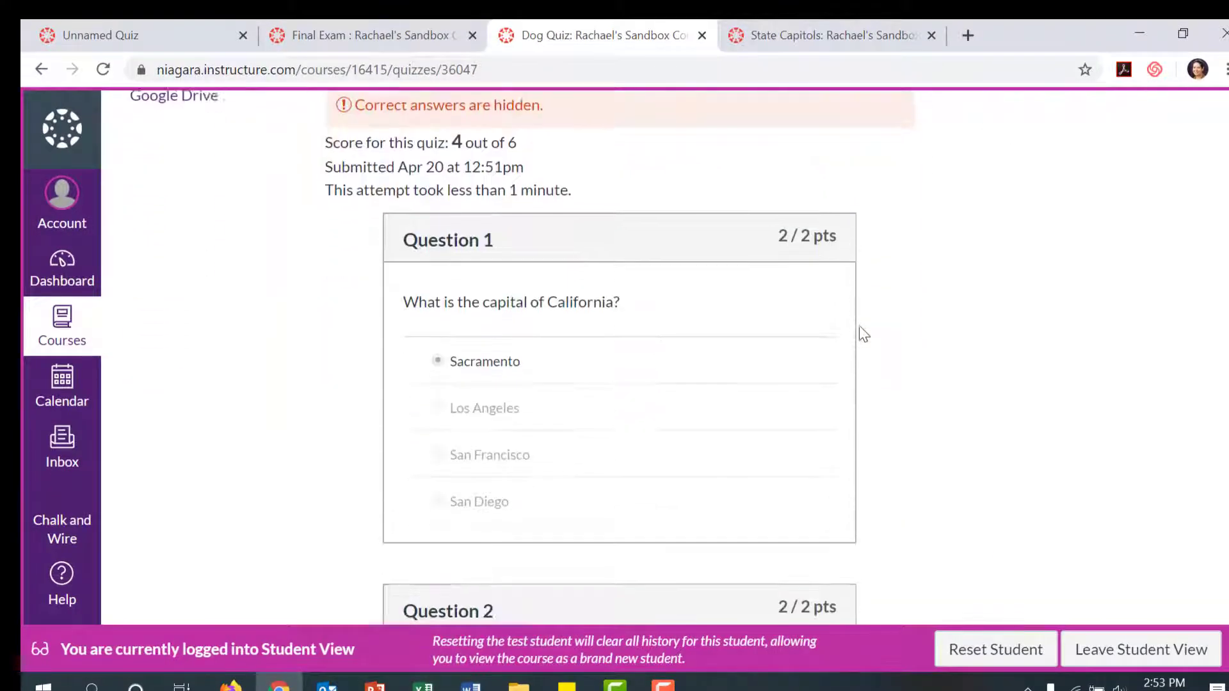
scroll(859, 326, down, 2)
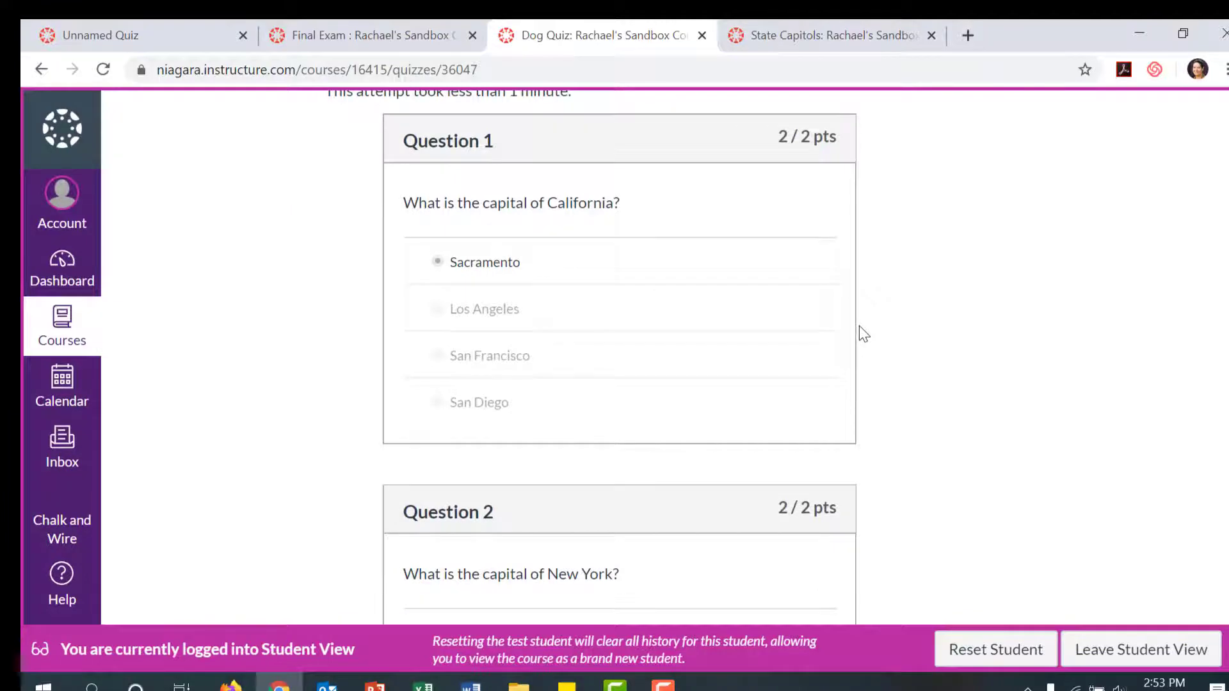
scroll(859, 327, down, 4)
scroll(864, 333, down, 7)
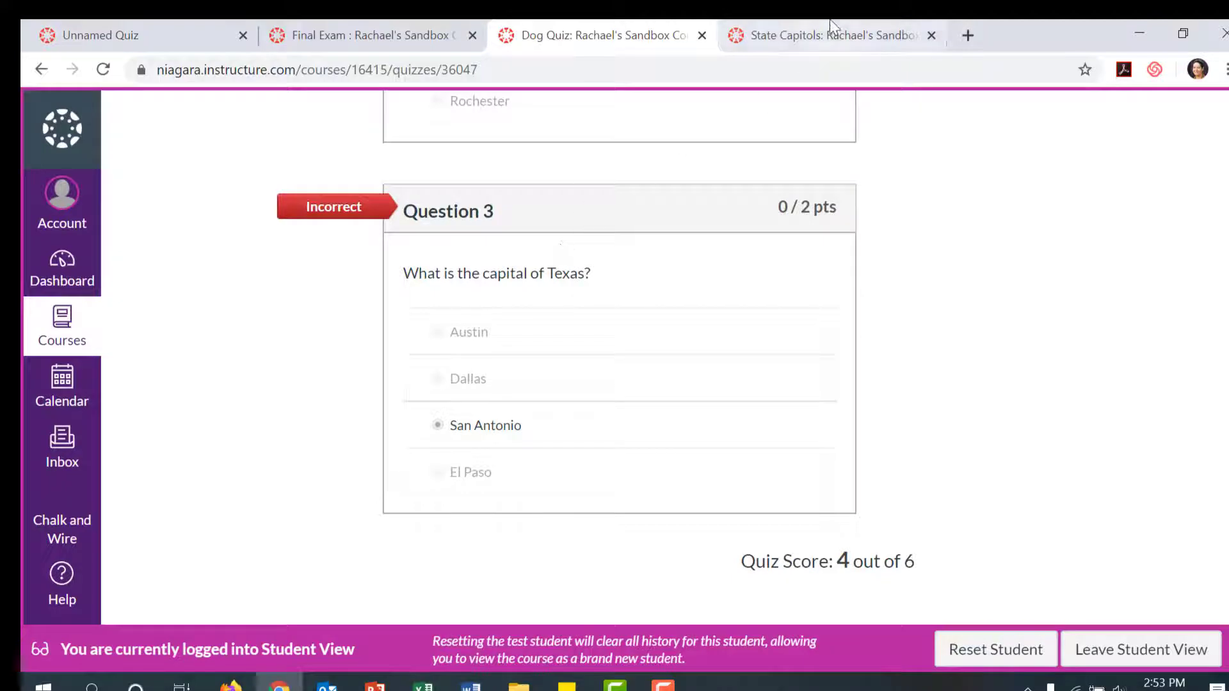
Step: Review the State Capitols attempt in Student View to examine how correct and incorrect answers are marked
click(240, 30)
click(531, 309)
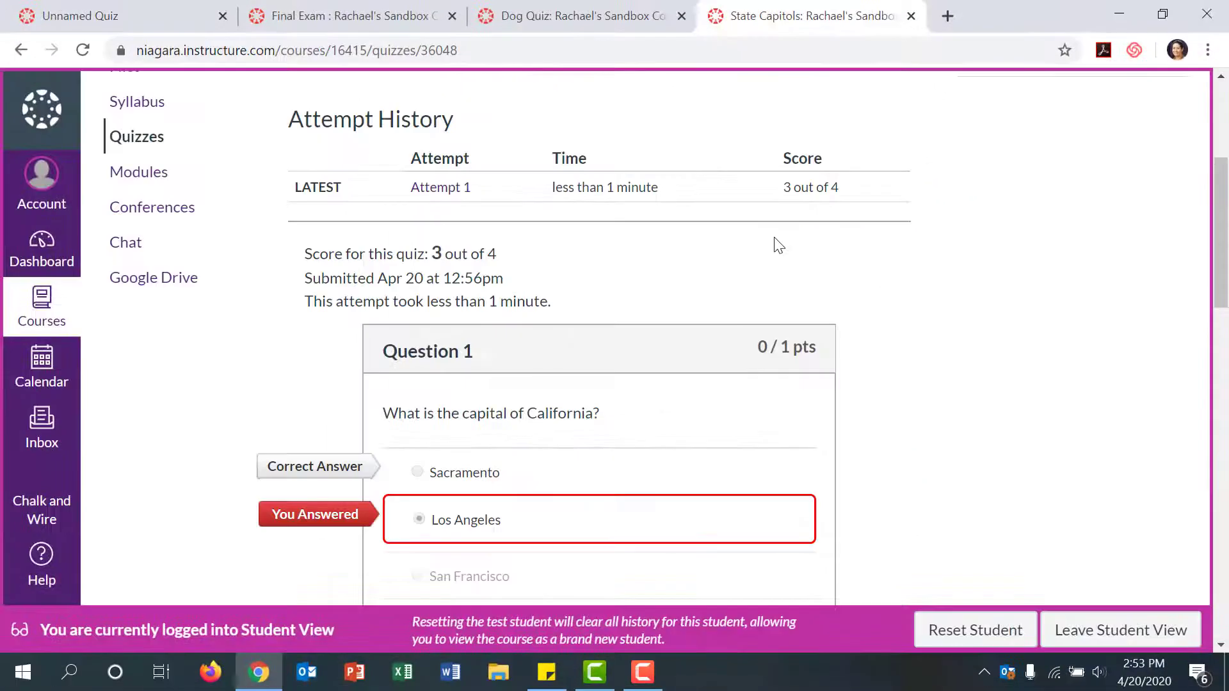
scroll(828, 196, down, 3)
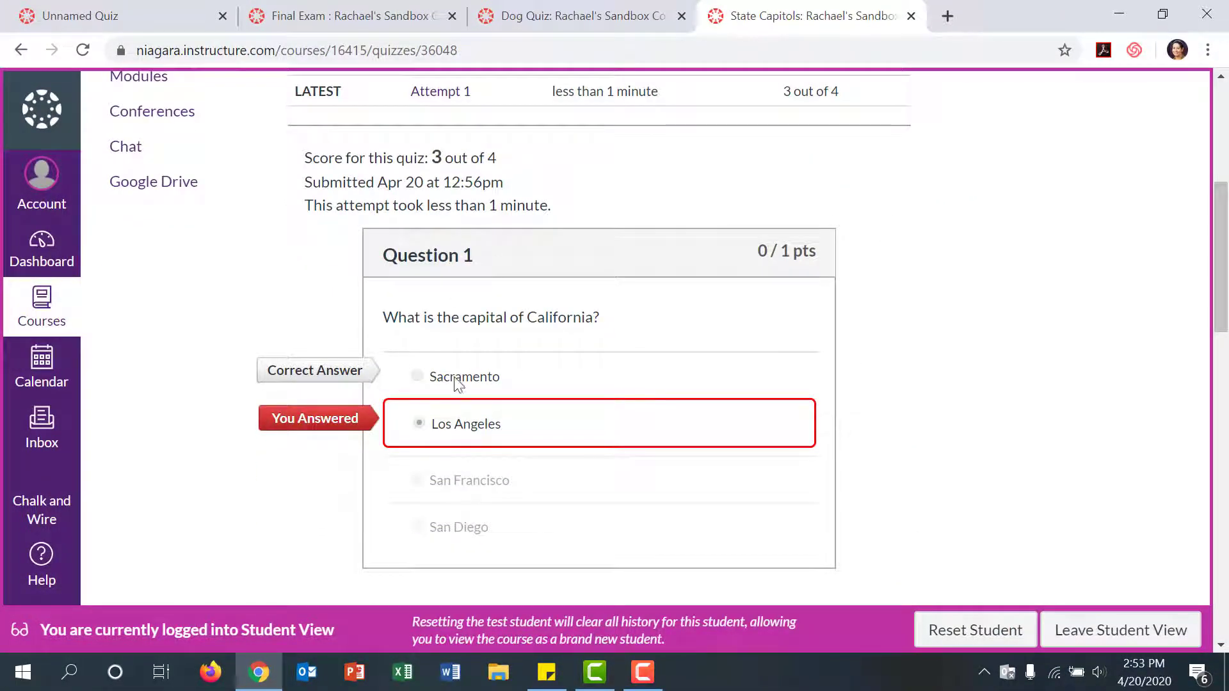
mouse_move(459, 383)
scroll(870, 401, down, 5)
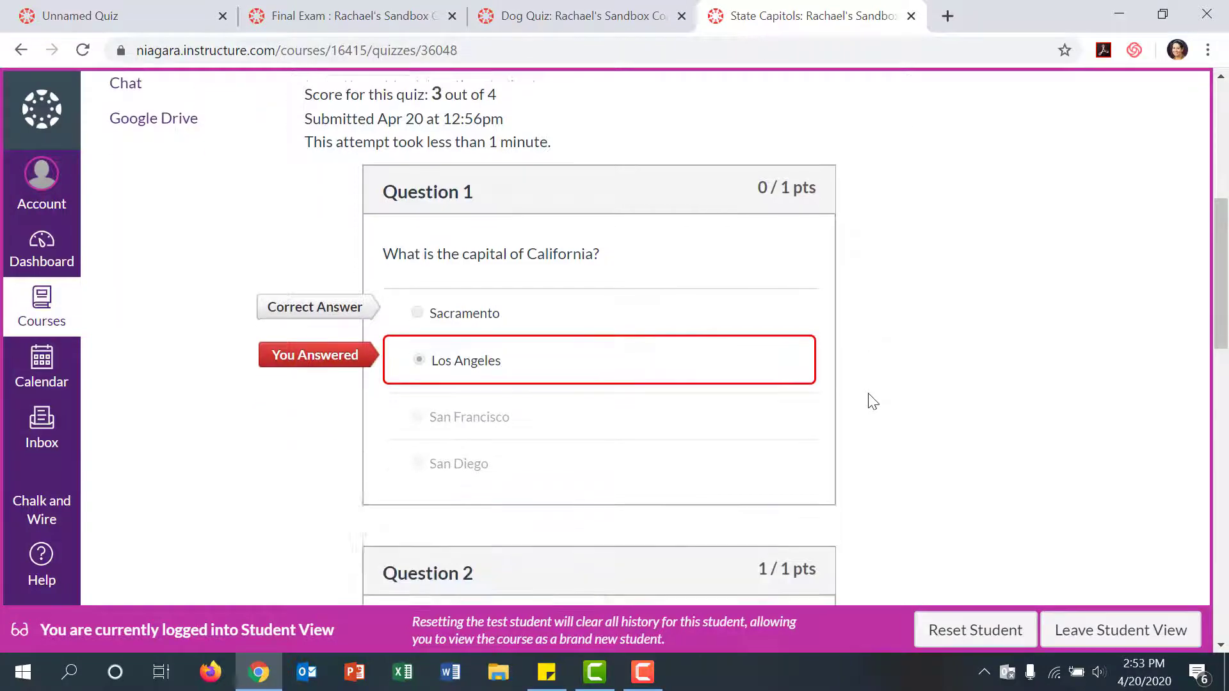
scroll(871, 402, down, 6)
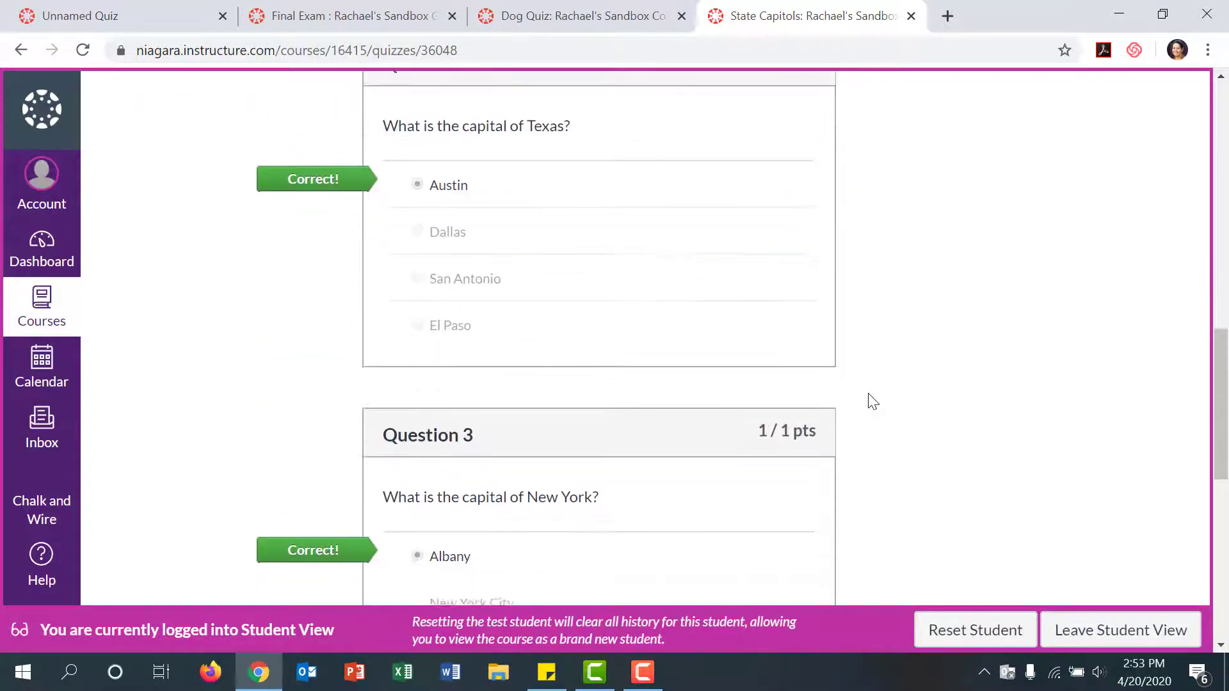
scroll(873, 401, down, 8)
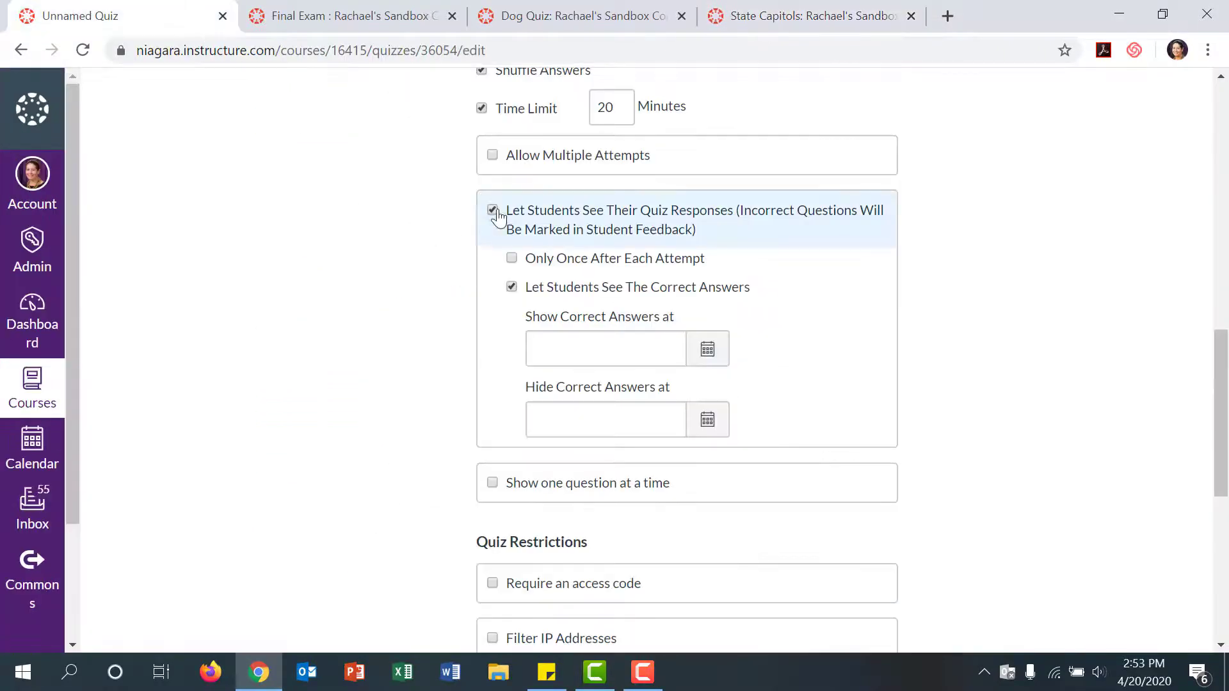
Step: Return to the new quiz's settings and stop letting students see their quiz responses
click(493, 211)
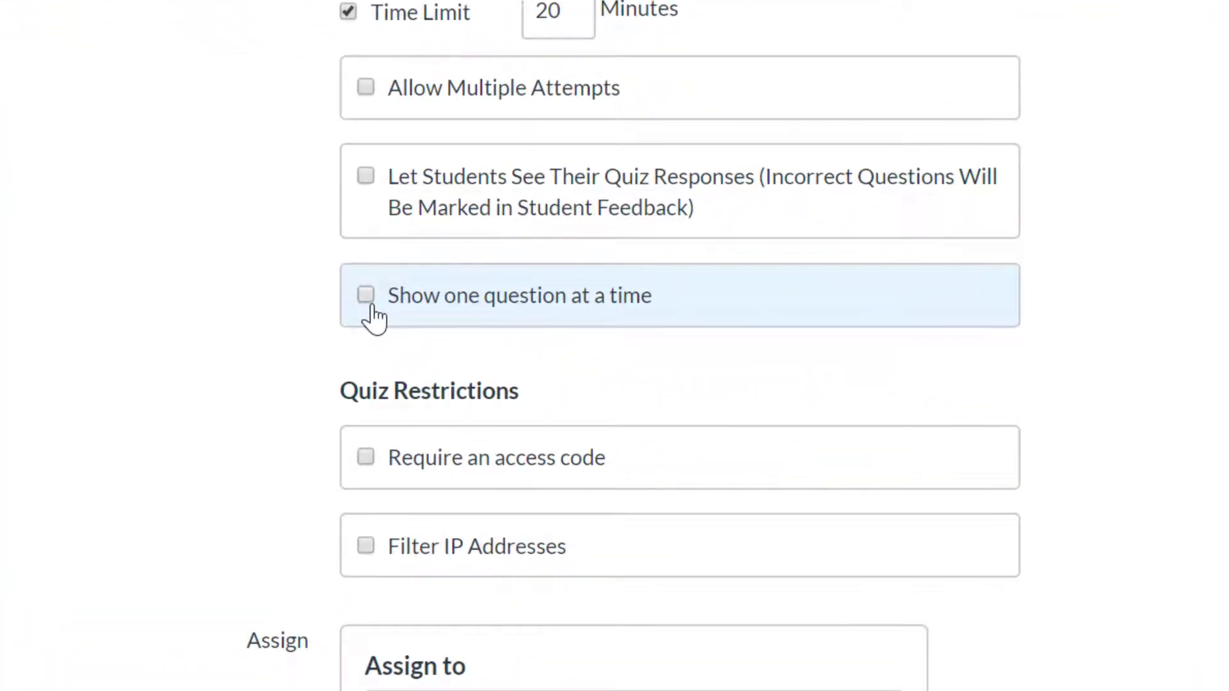
Step: Try the one-question-at-a-time, lock-after-answering and access code options, turning each one off again
click(368, 298)
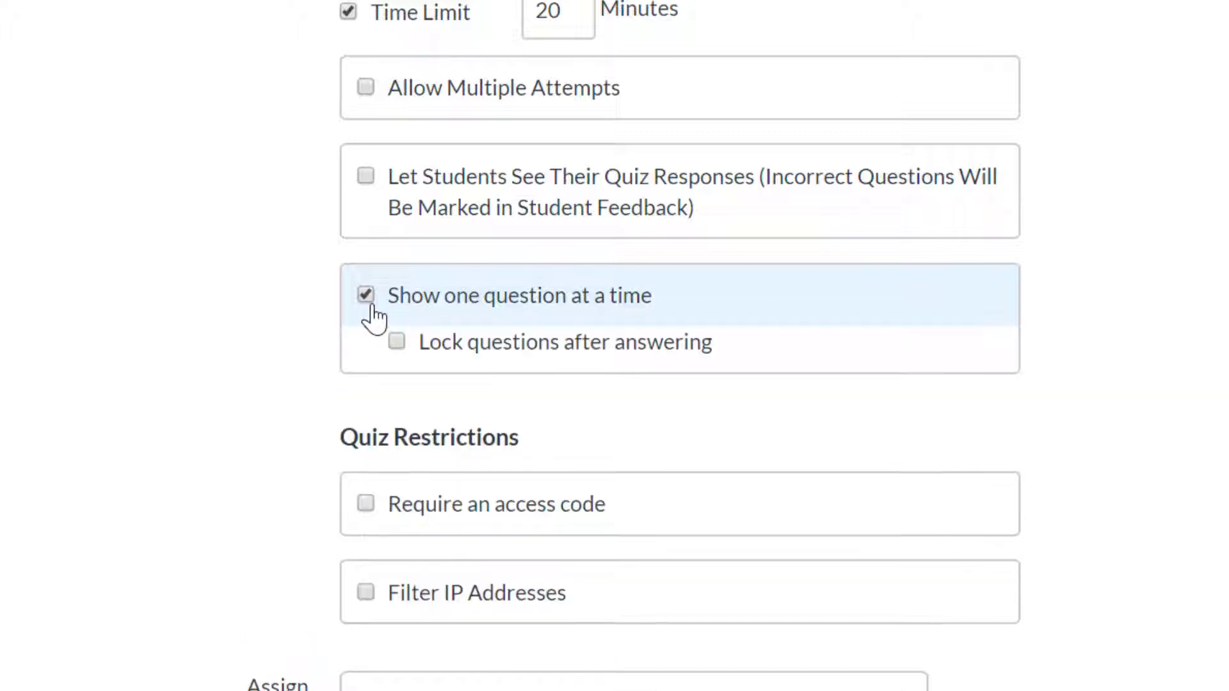
click(398, 342)
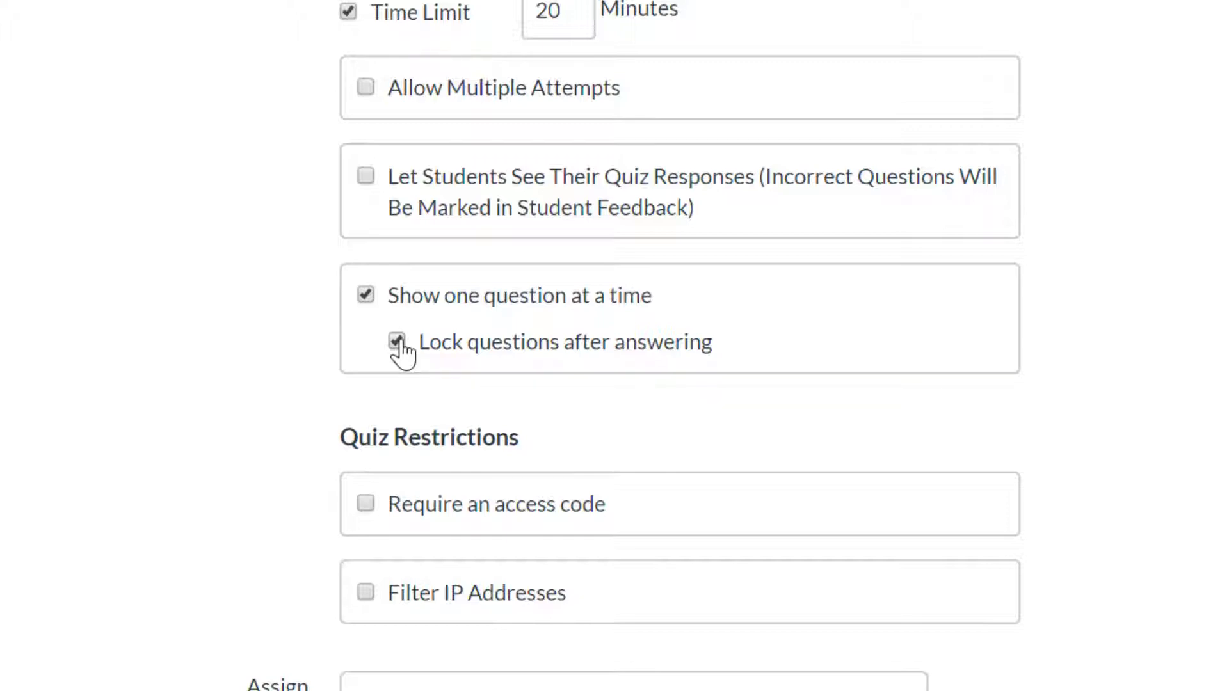
click(397, 342)
click(366, 296)
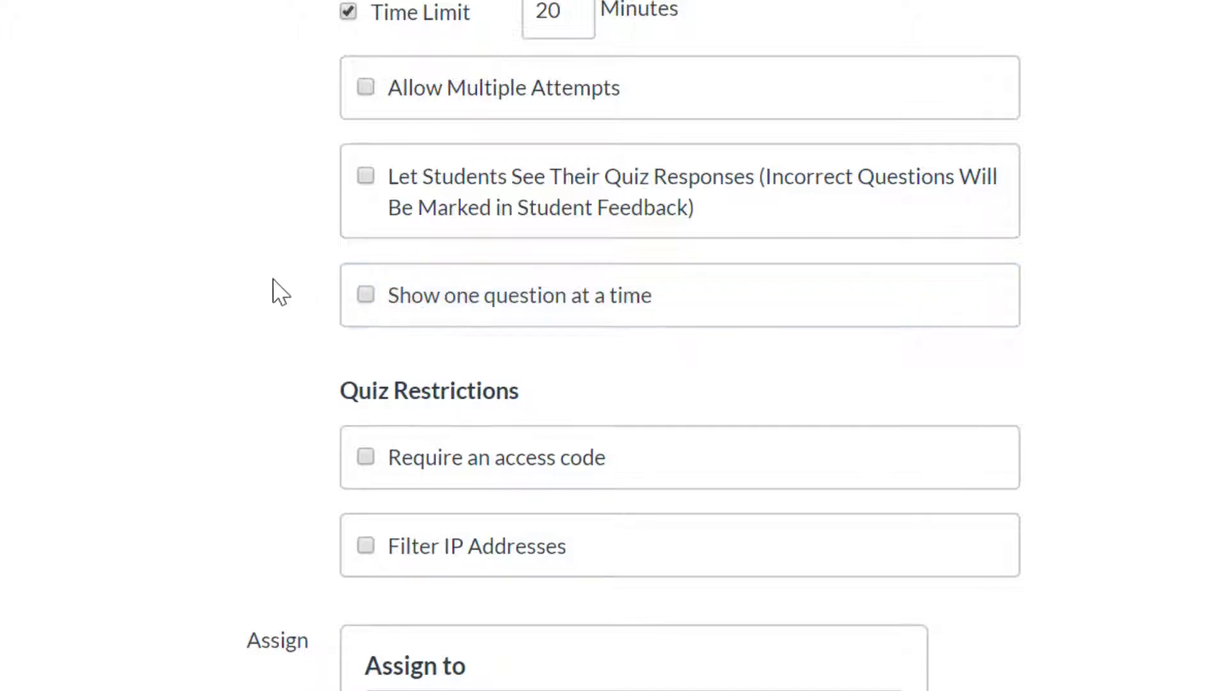
click(413, 458)
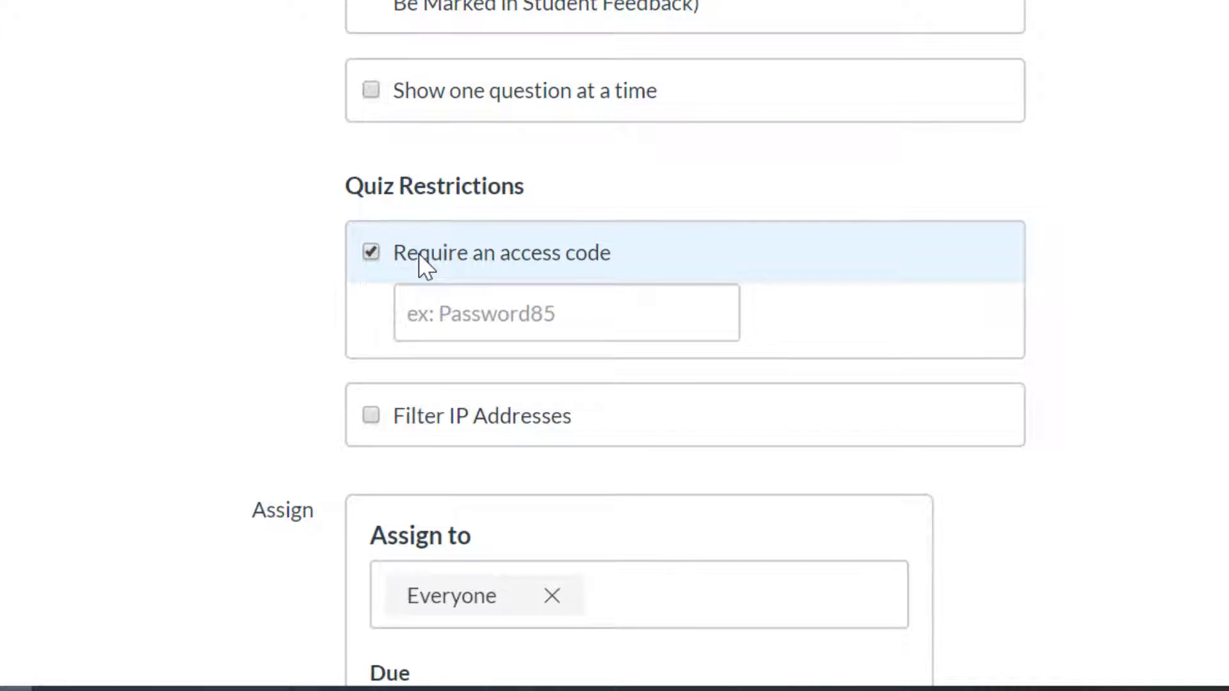
click(419, 254)
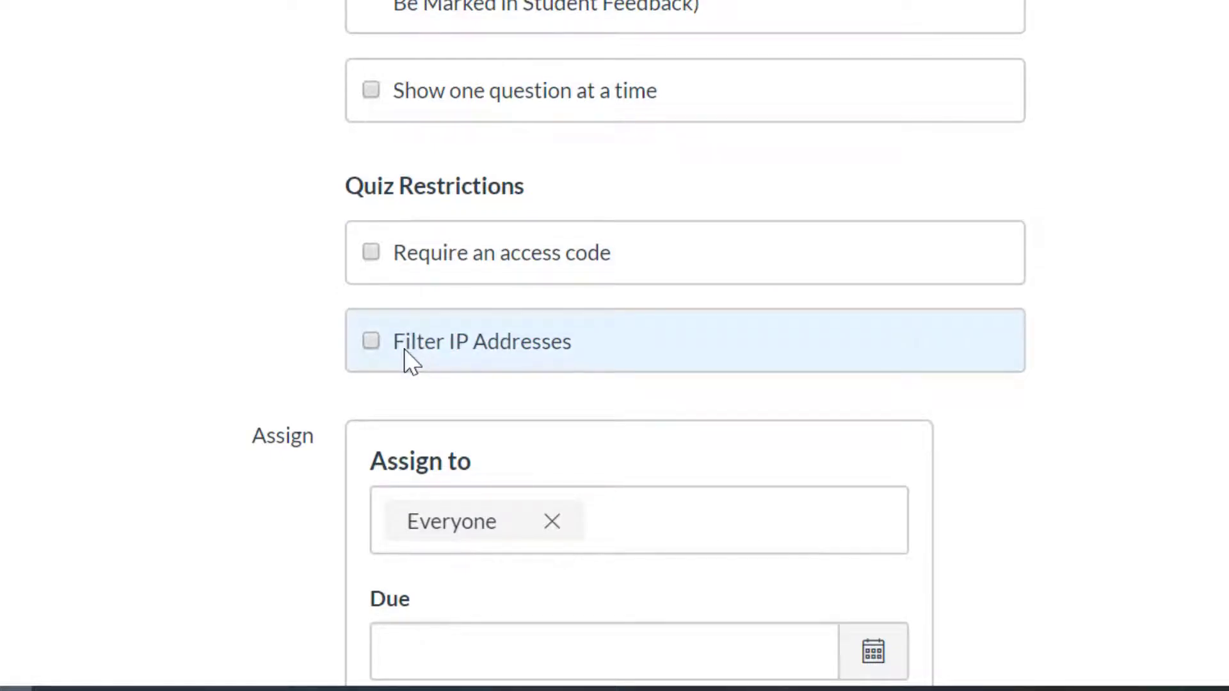
Step: Set the quiz's due date for everyone to April 24, 2020 at 11:00 am
scroll(166, 323, down, 7)
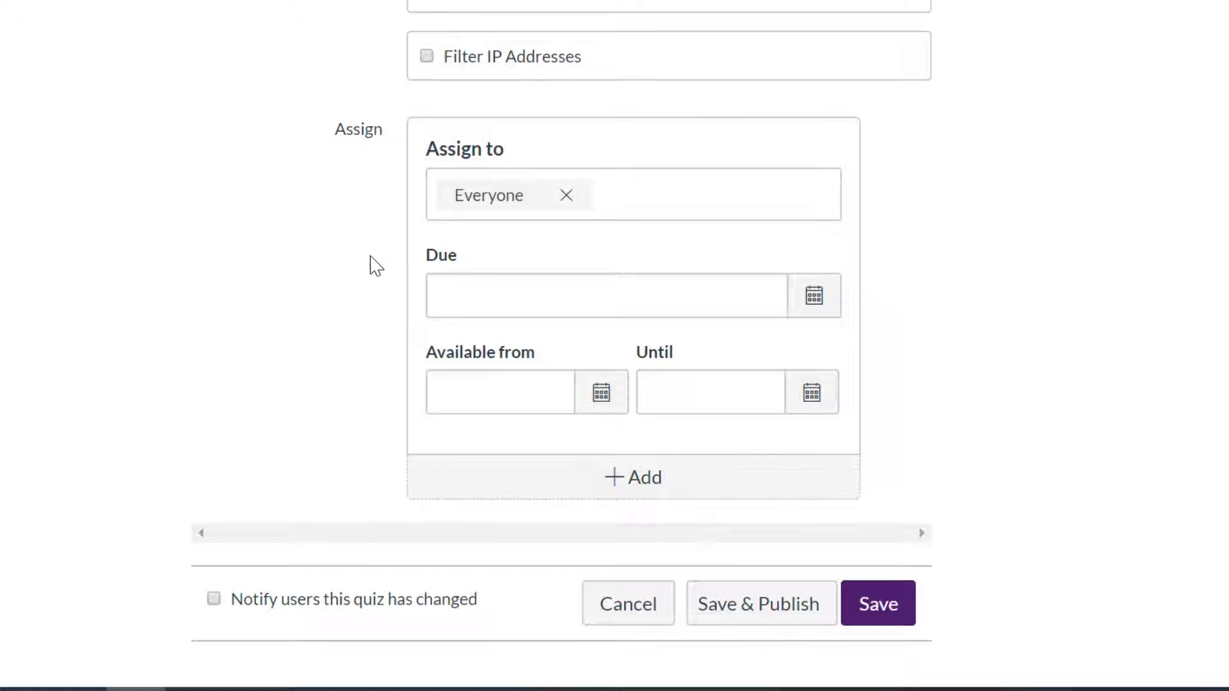
click(825, 306)
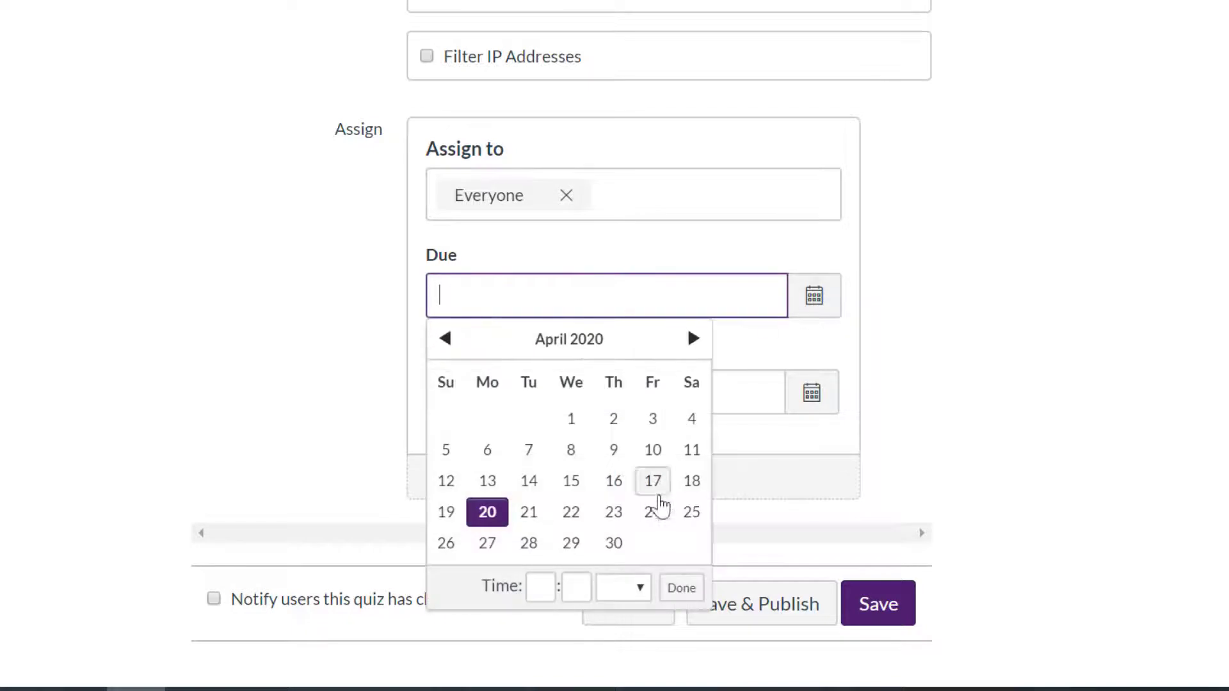
click(652, 512)
click(541, 584)
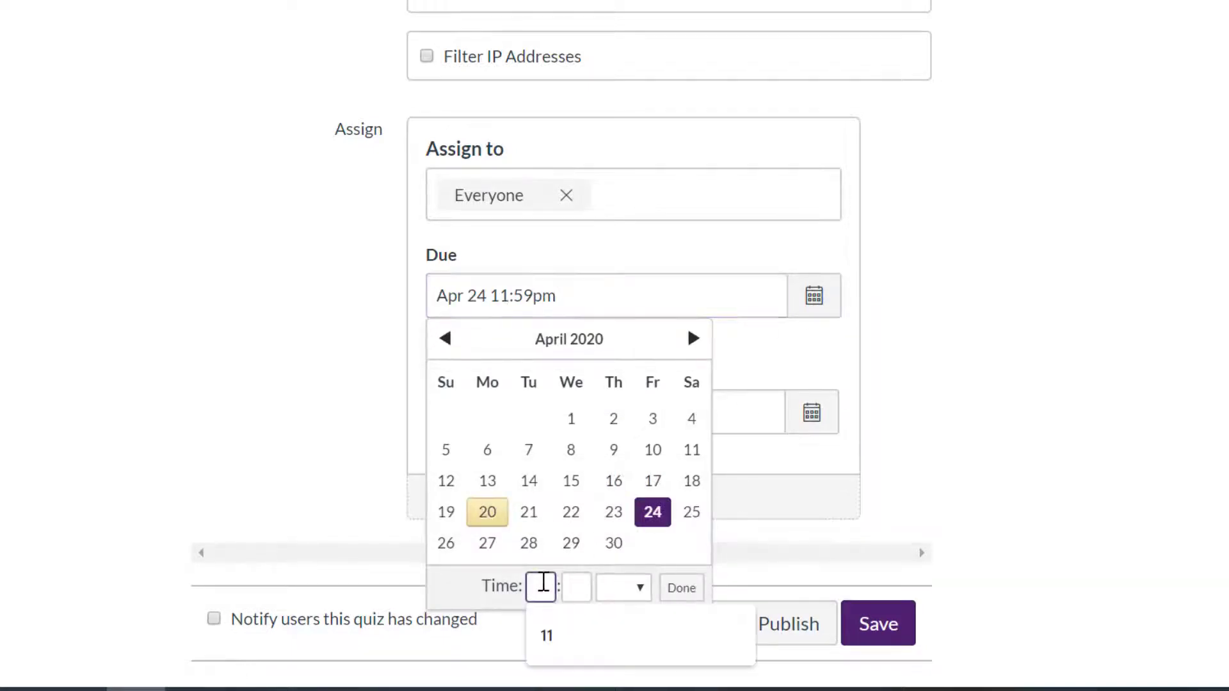
text(11)
key(Tab)
key(Tab)
key(Tab)
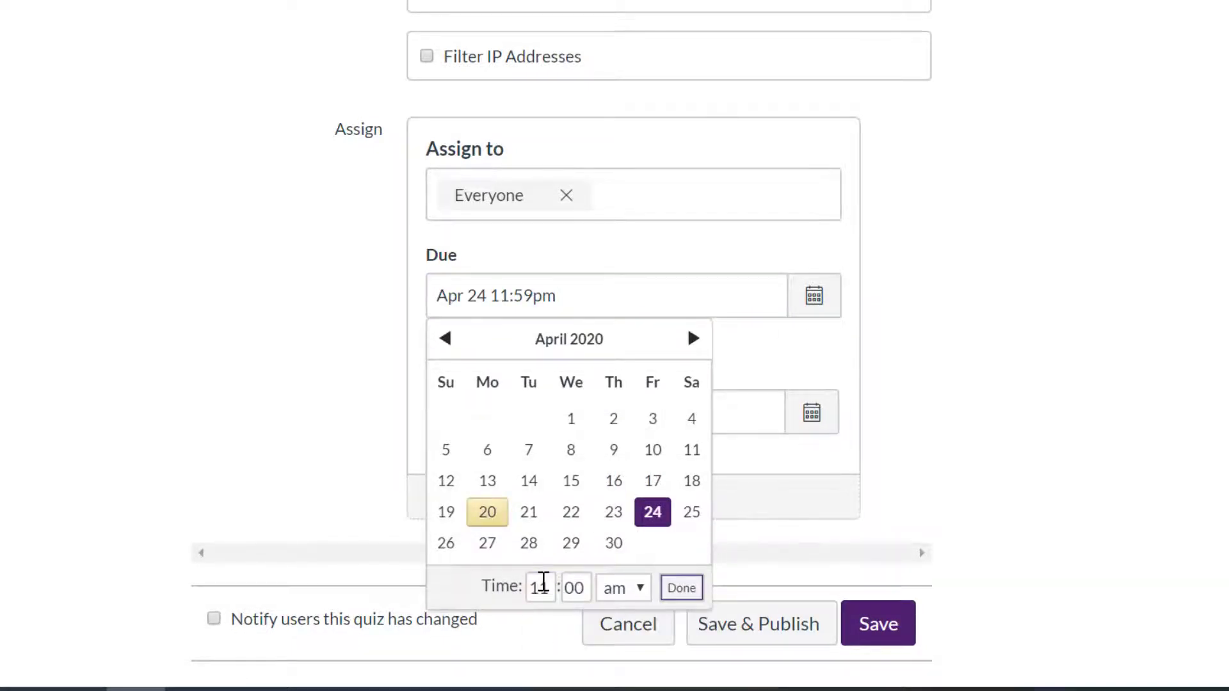
key(Return)
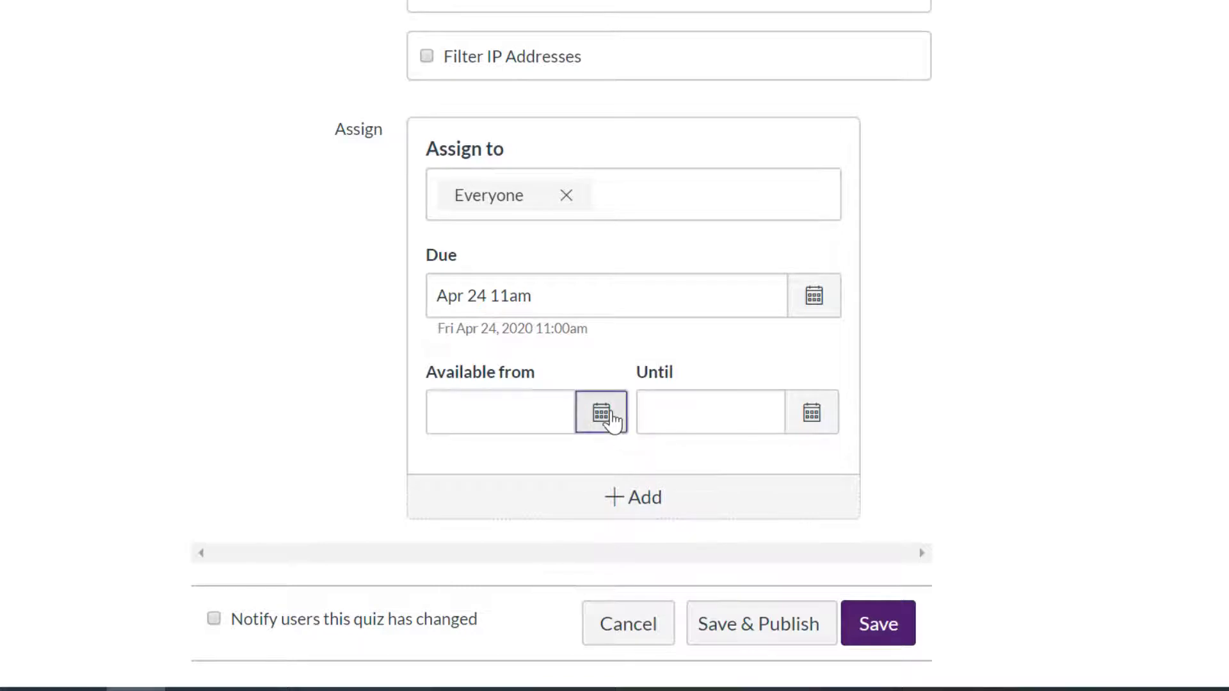
Step: Set the quiz's available-from date for everyone to April 24, 2020 at 9:00 am
click(612, 421)
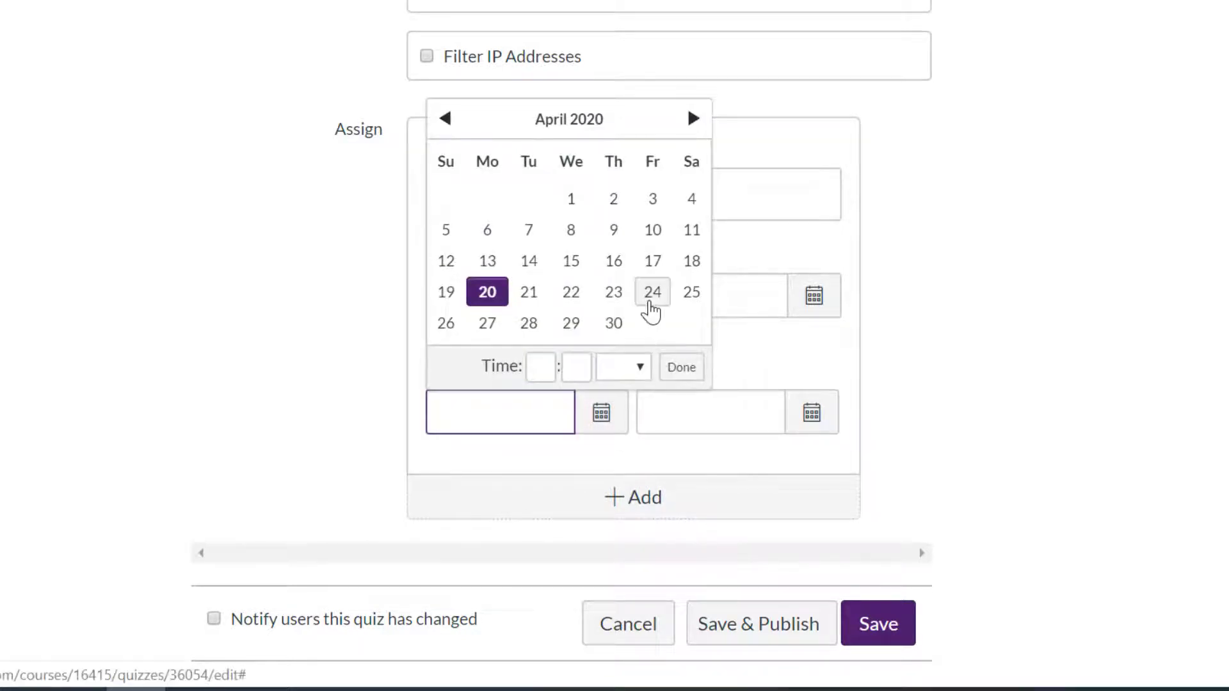
click(651, 304)
click(543, 366)
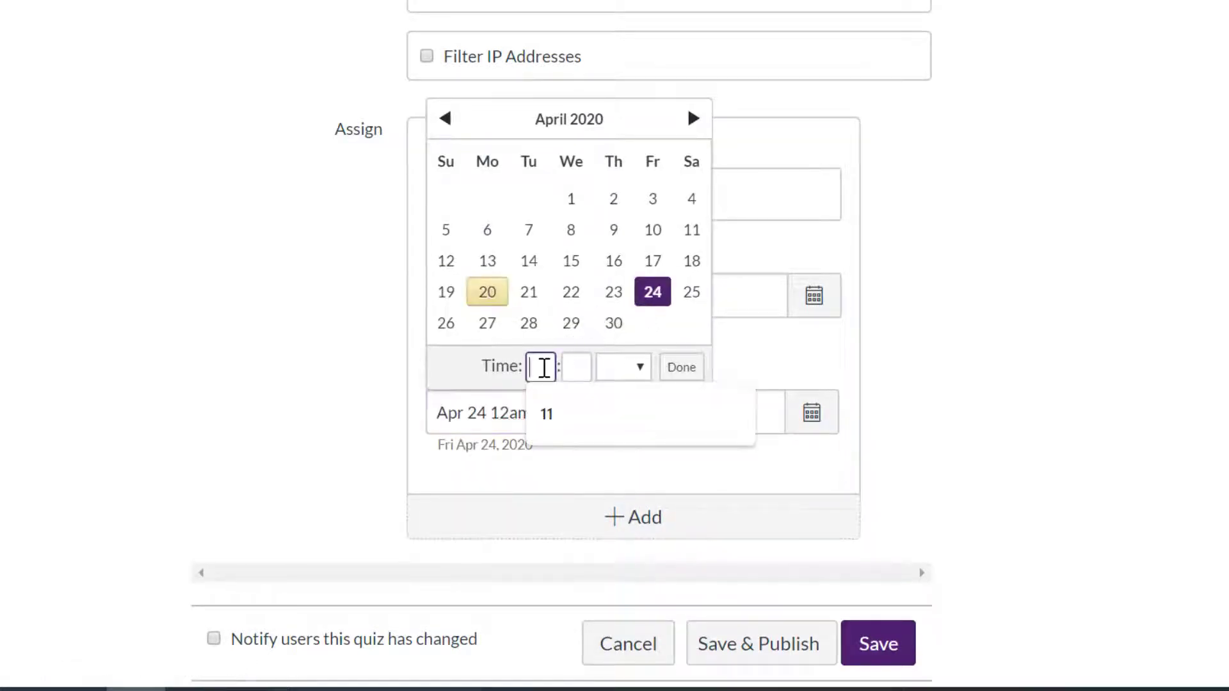
text(9)
key(Tab)
text(00)
key(Tab)
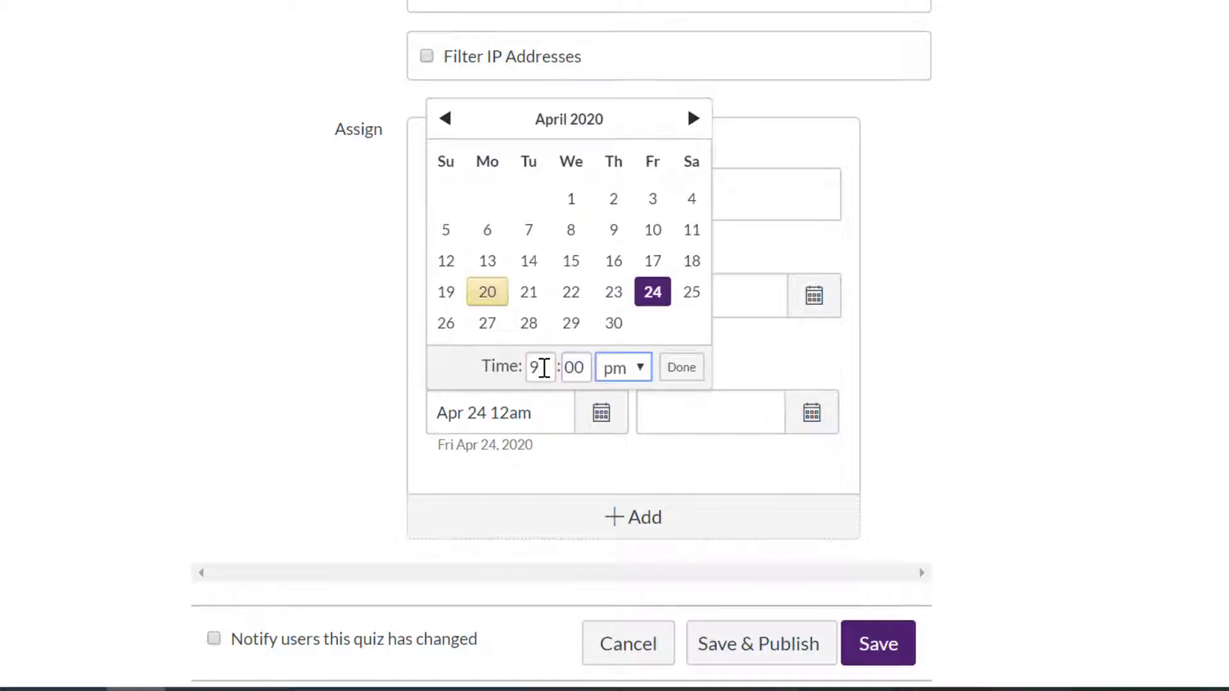
key(a)
key(Tab)
key(Return)
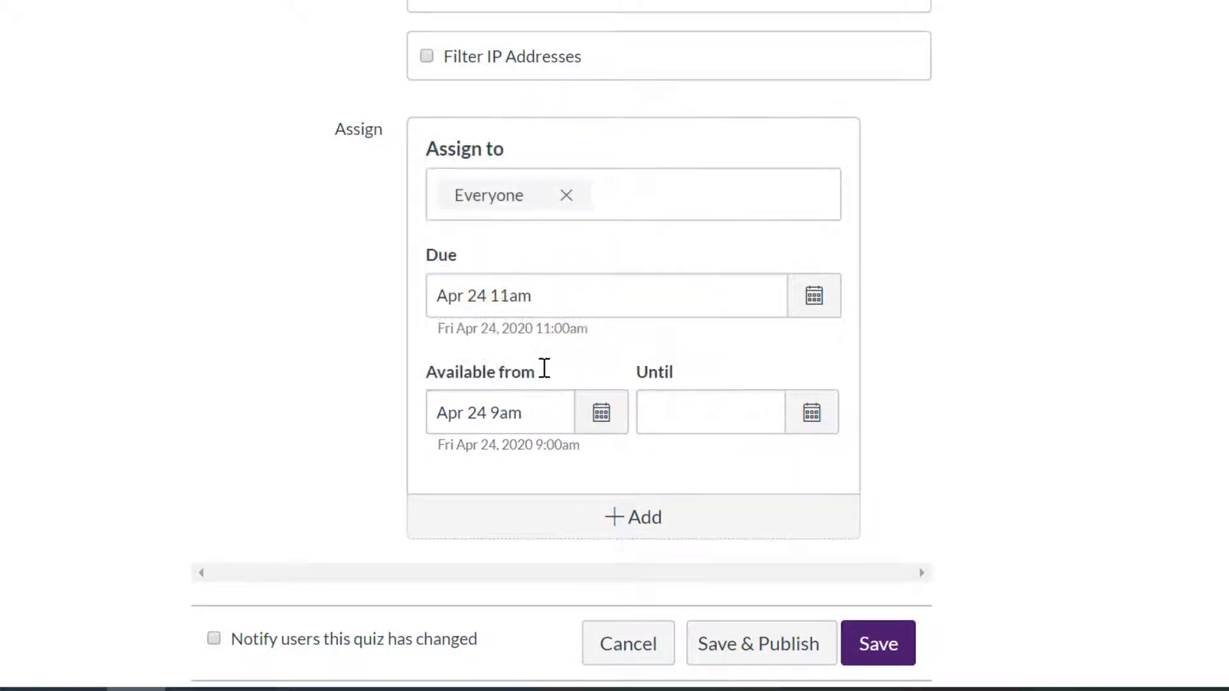
Step: Set the quiz's available-until date for everyone to April 24, 2020 at 12:00 pm
click(813, 415)
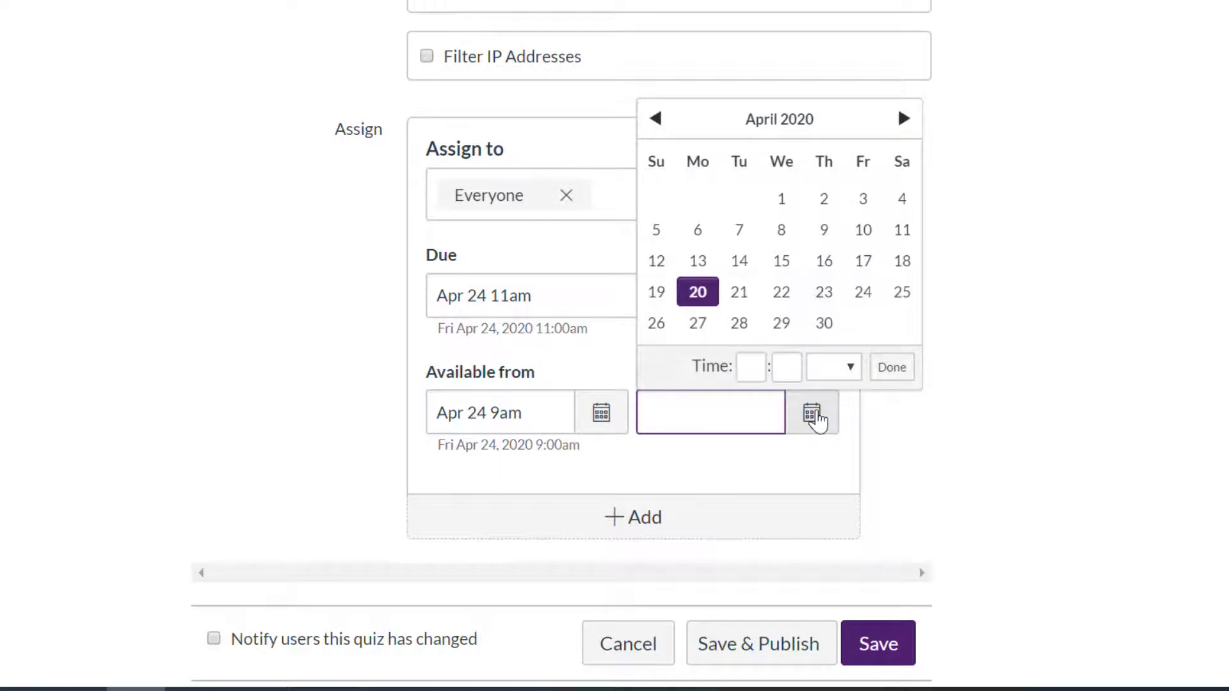
click(863, 293)
click(755, 364)
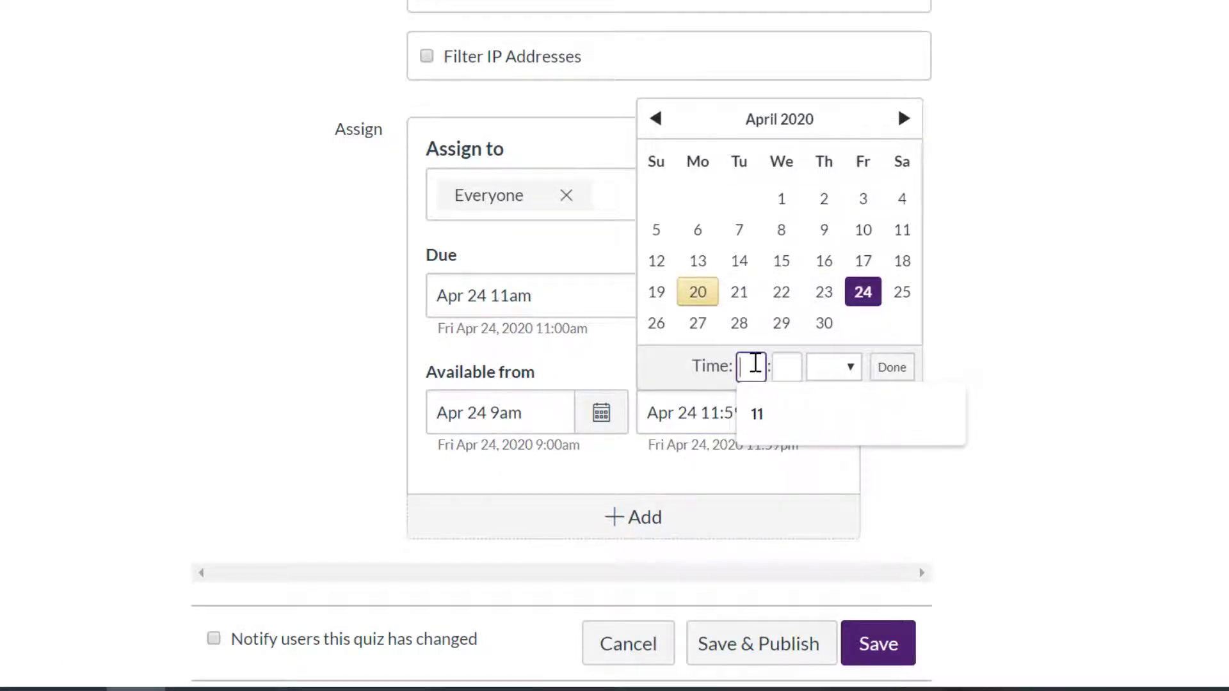
text(12)
key(Tab)
key(Tab)
key(Tab)
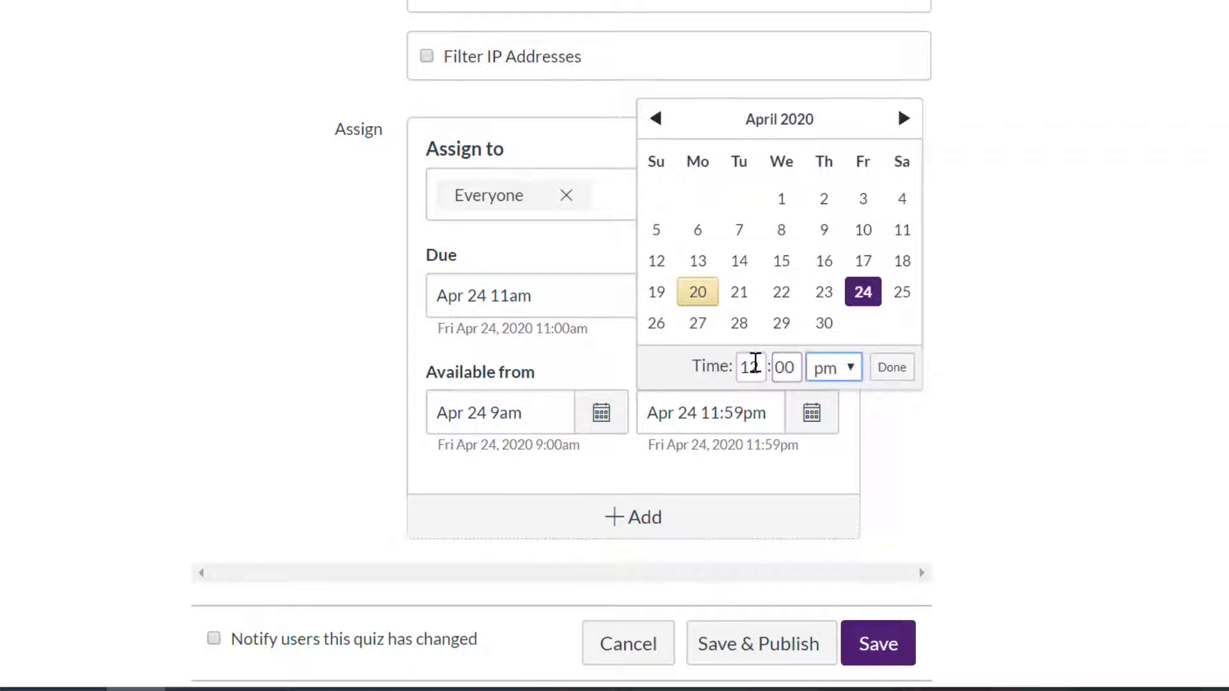
key(Return)
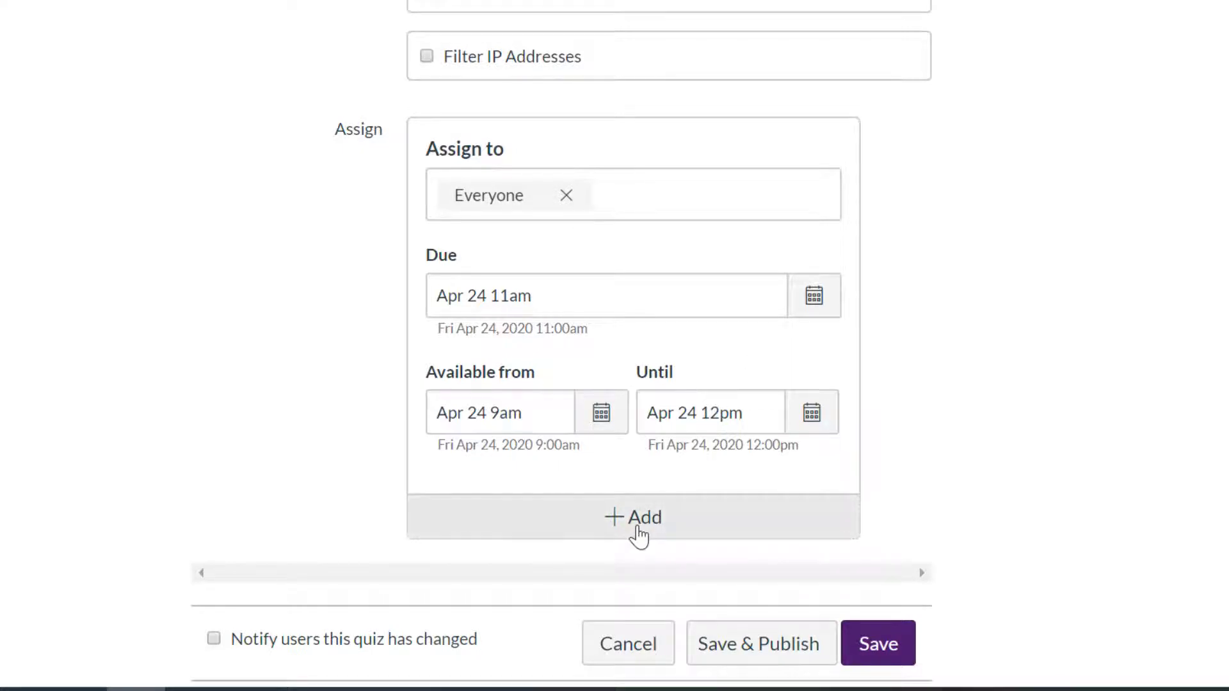
Step: Add a second assignment block to the quiz and assign it to the individual student
click(637, 533)
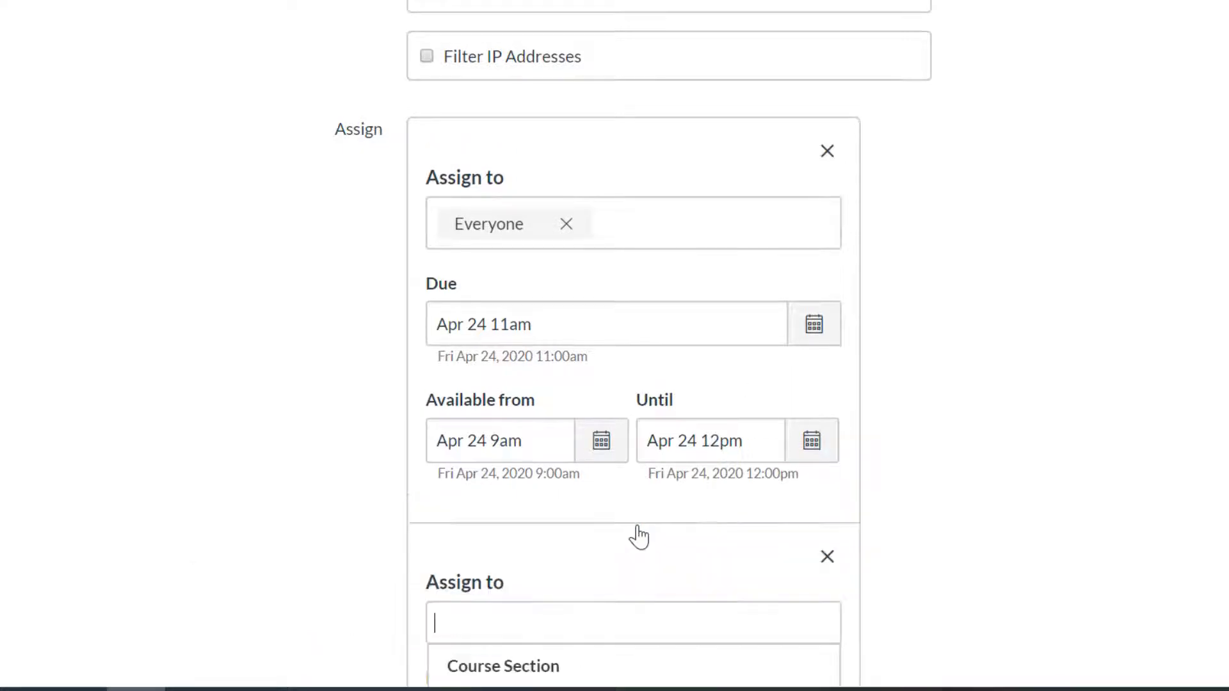
scroll(640, 535, down, 4)
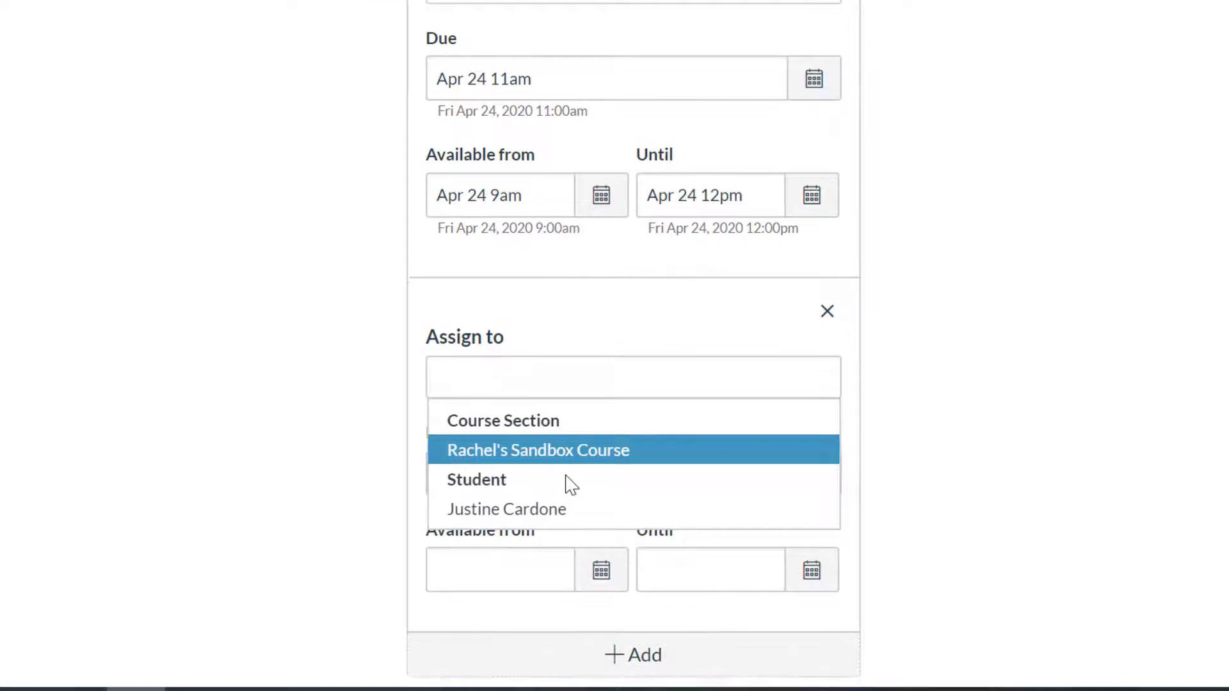
scroll(554, 480, down, 3)
click(570, 206)
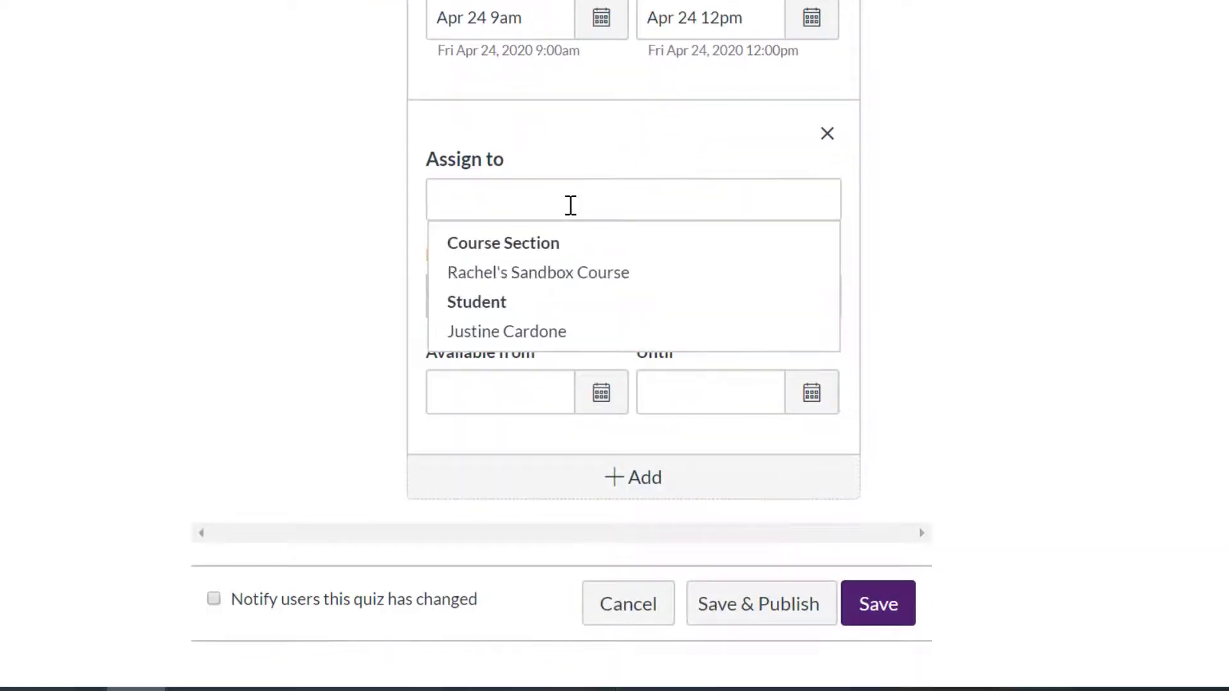
text(ju)
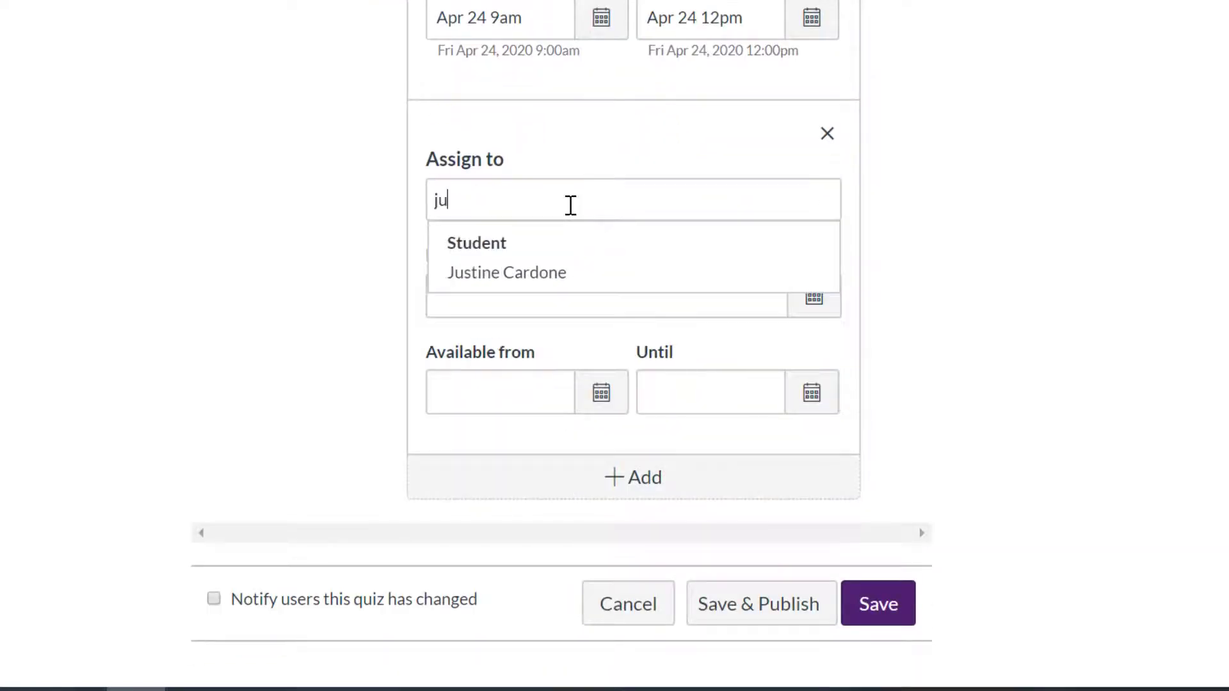
click(543, 274)
Step: Set the individual student's due date to April 30, 2020 at 11:00 am
click(805, 325)
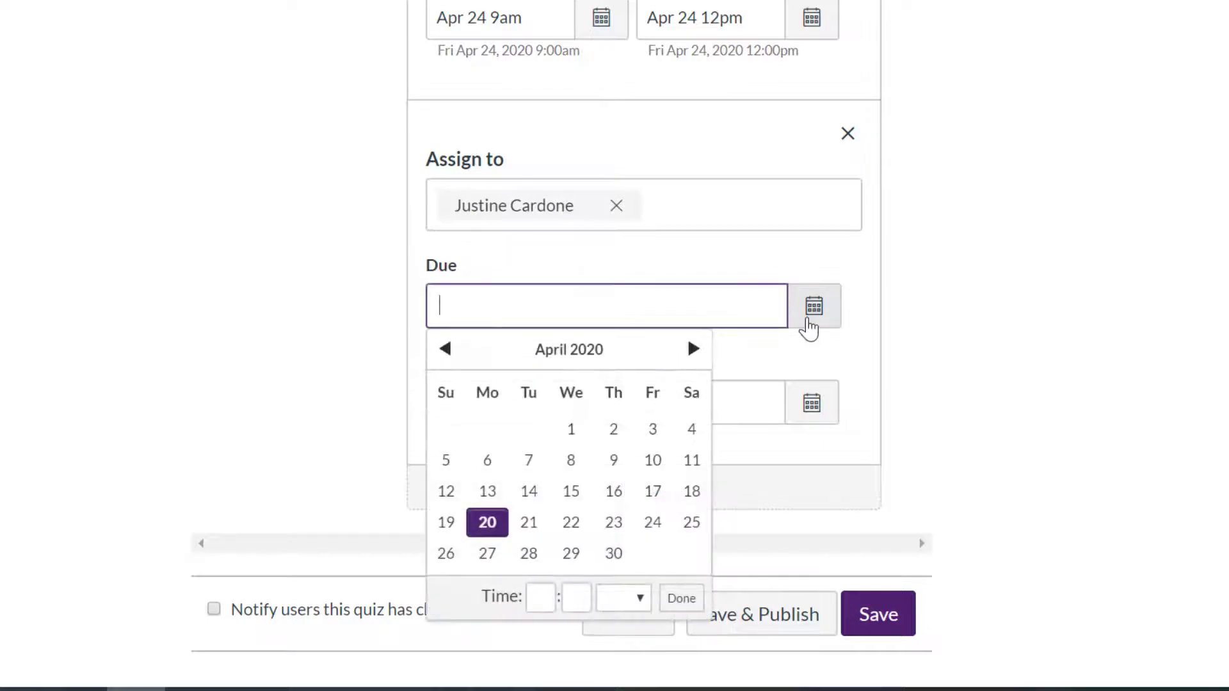
click(613, 554)
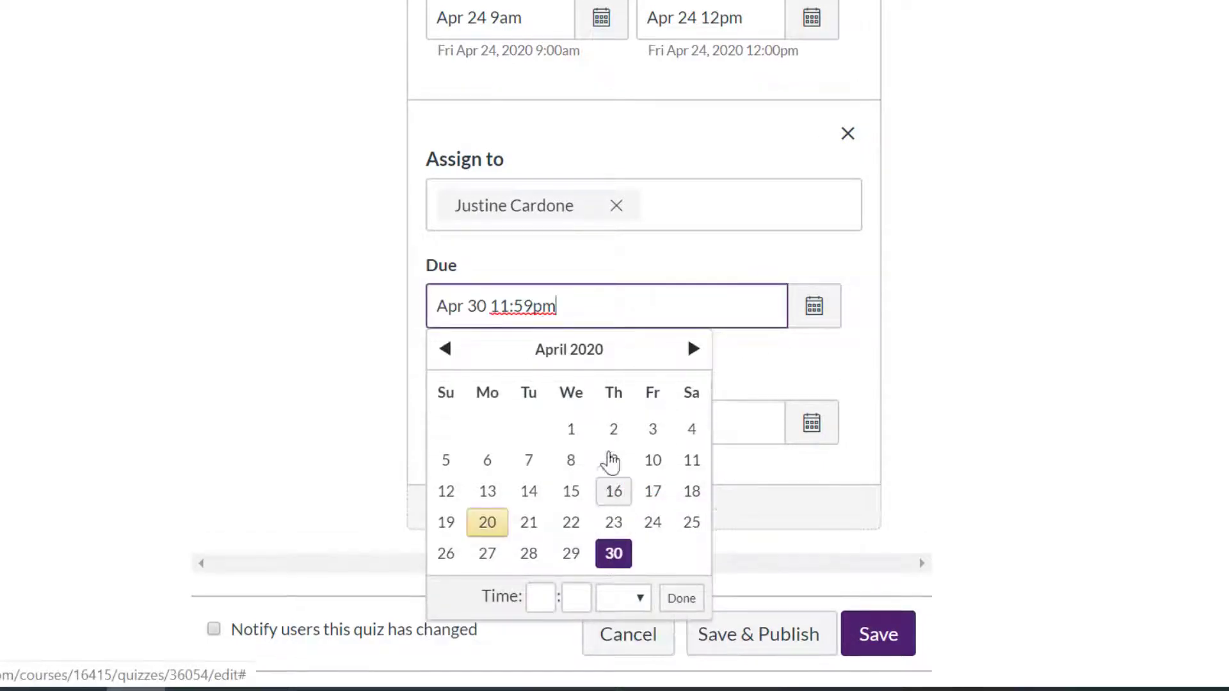
click(541, 595)
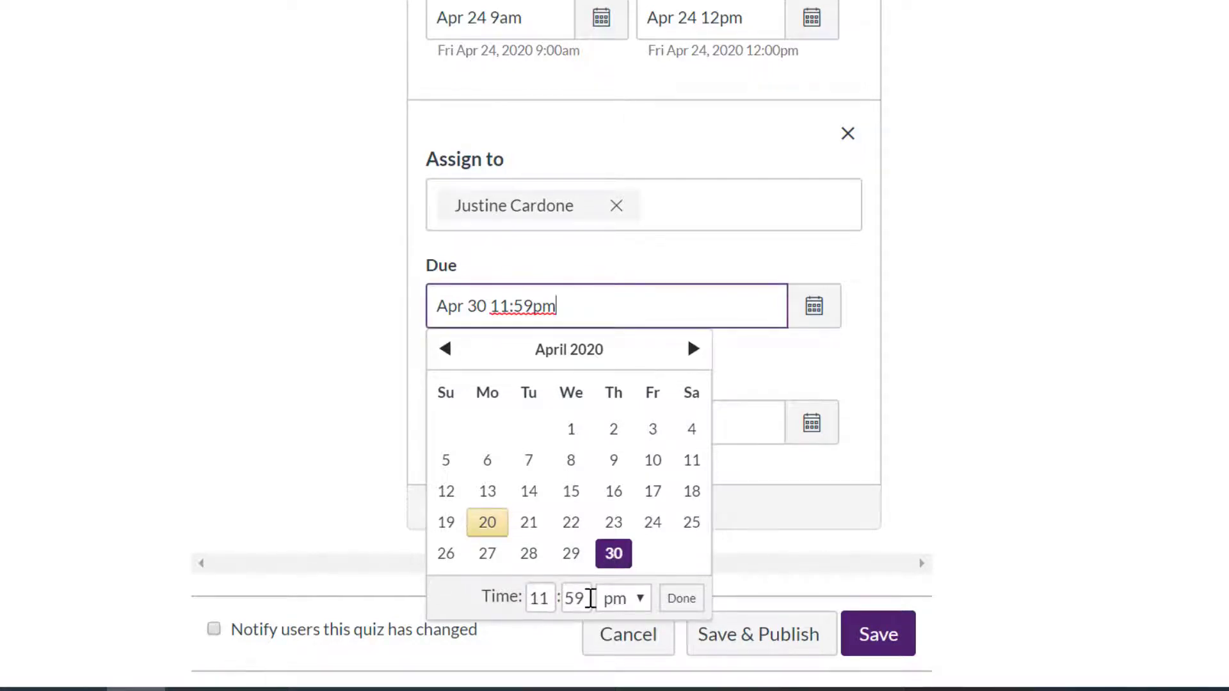
click(582, 598)
key(BackSpace)
key(Return)
Step: Make the quiz available to the individual student from April 30, 2020 at 9:00 am until 12:00 pm
click(601, 426)
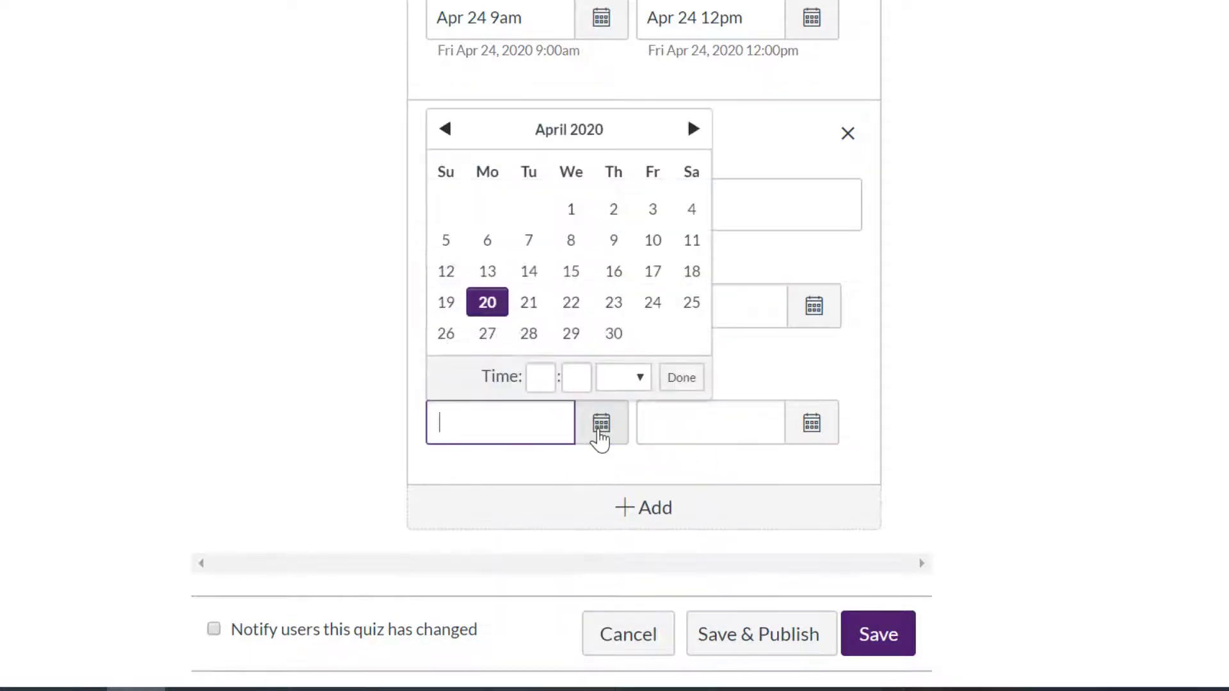
click(613, 333)
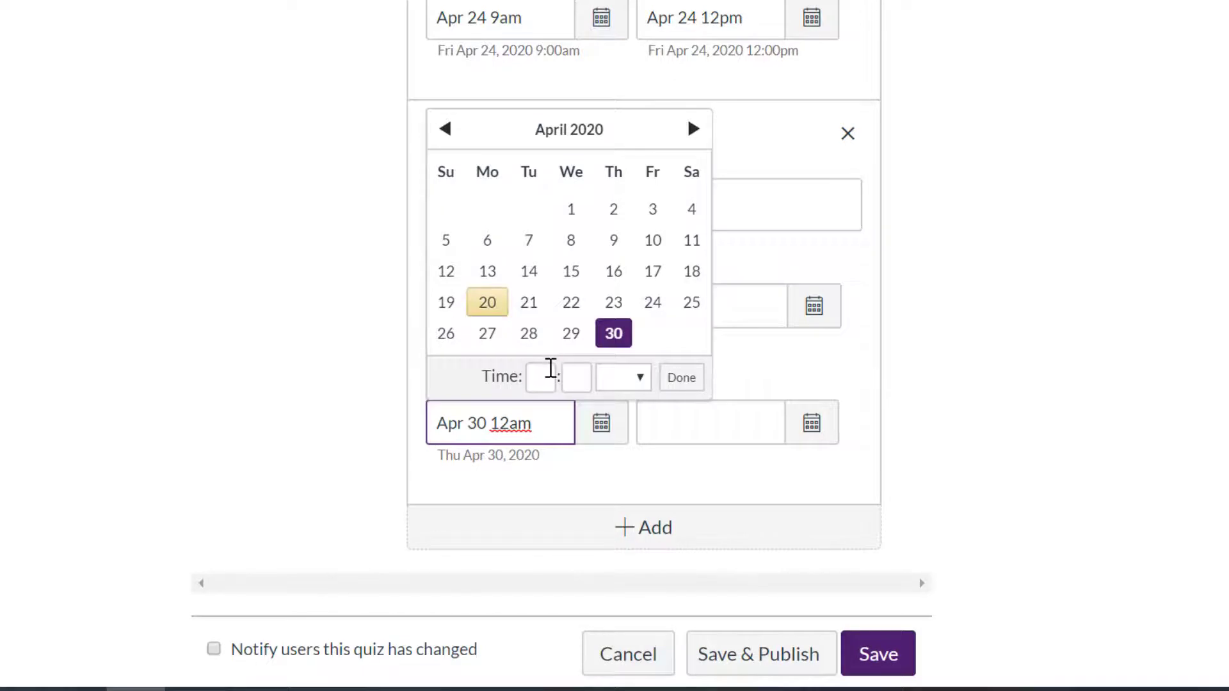
click(550, 371)
text(9)
key(Return)
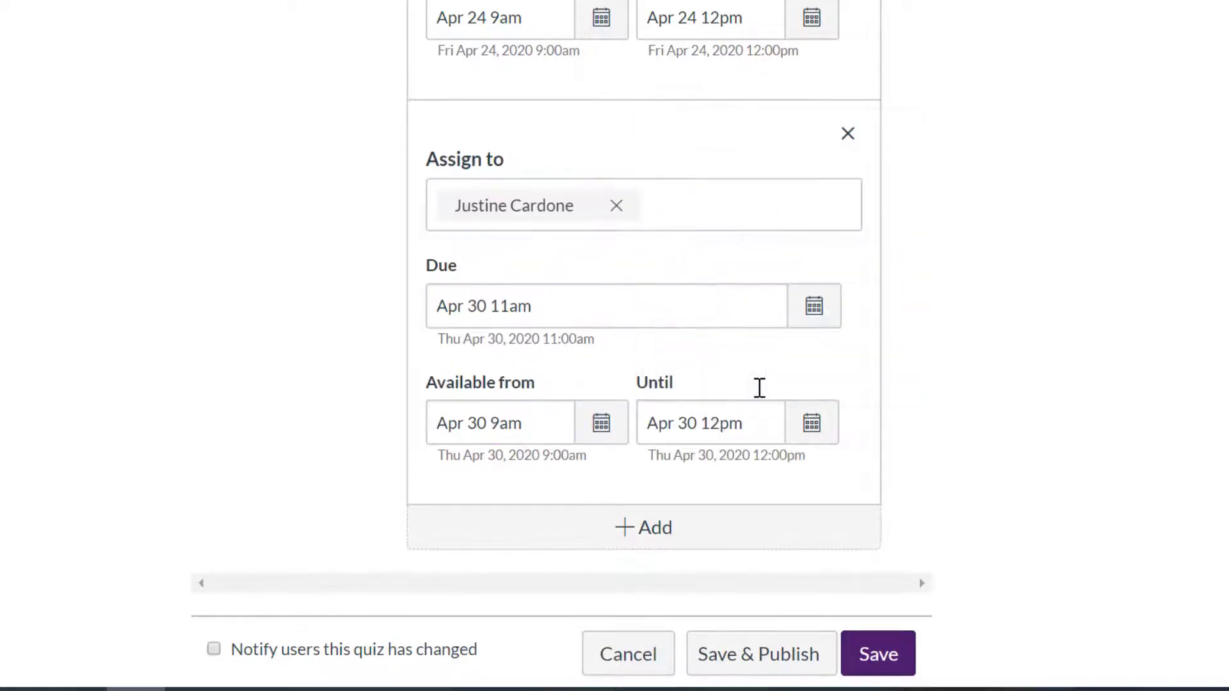
Step: Go to the Final Exam quiz's questions and add a new multiple choice question
scroll(759, 388, up, 2)
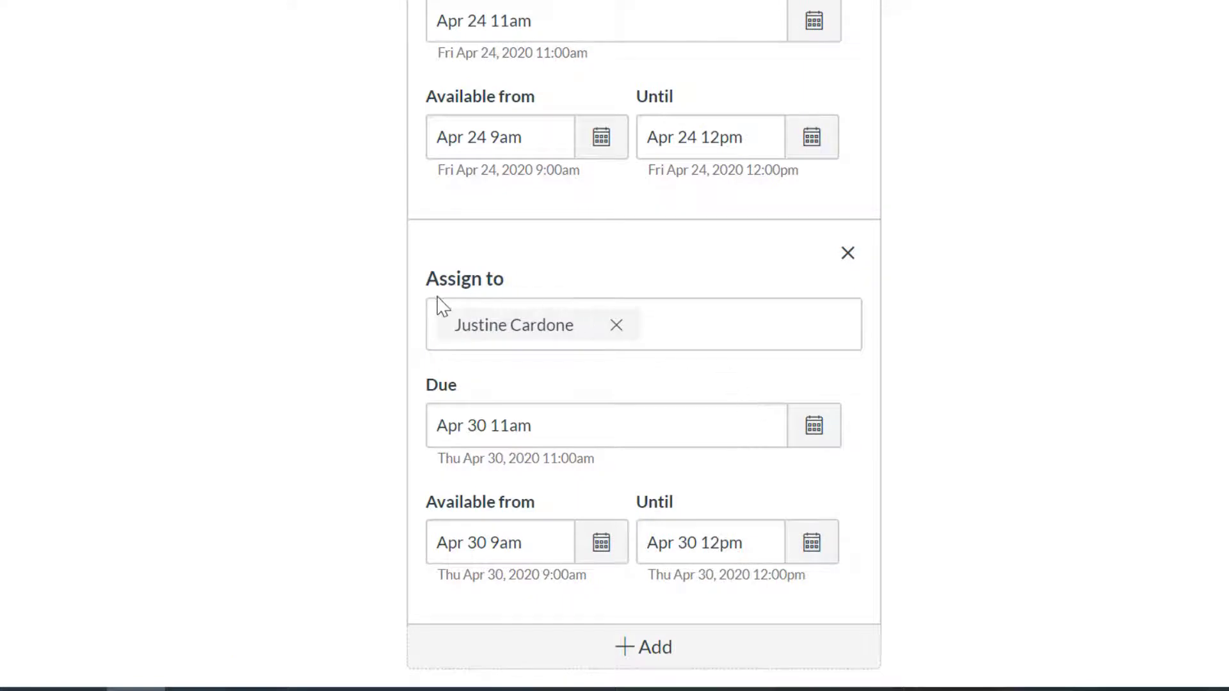
scroll(516, 377, up, 1)
scroll(515, 378, up, 2)
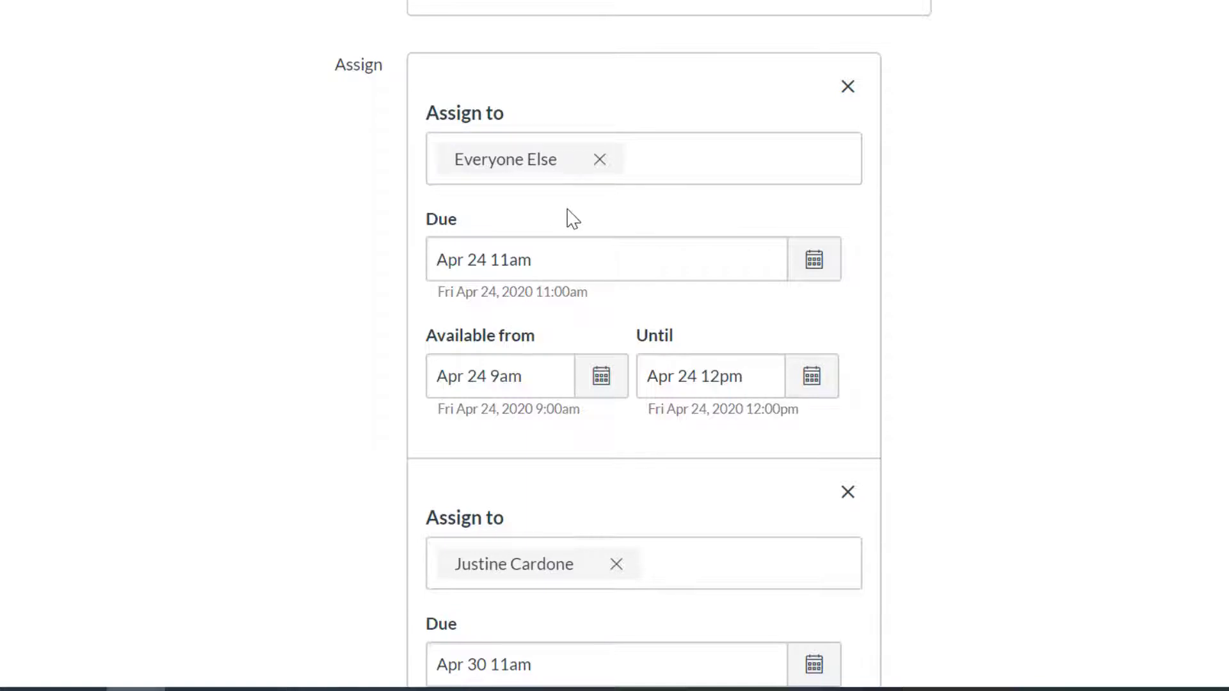
scroll(416, 397, up, 8)
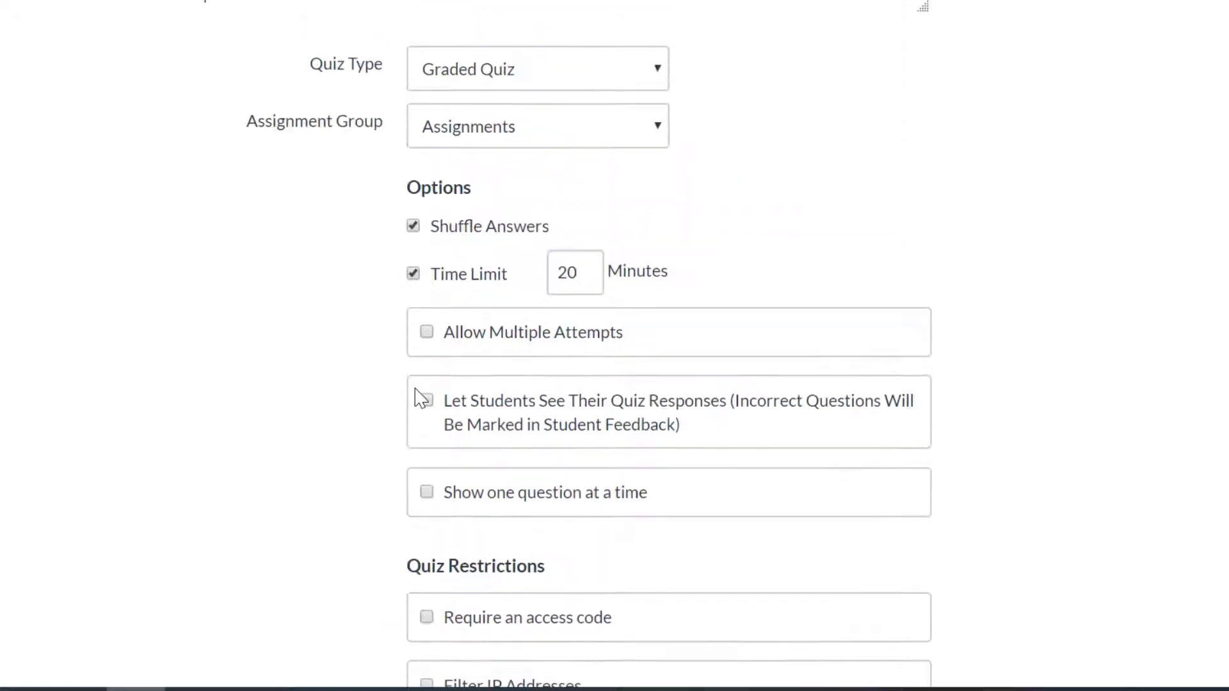
scroll(416, 396, up, 10)
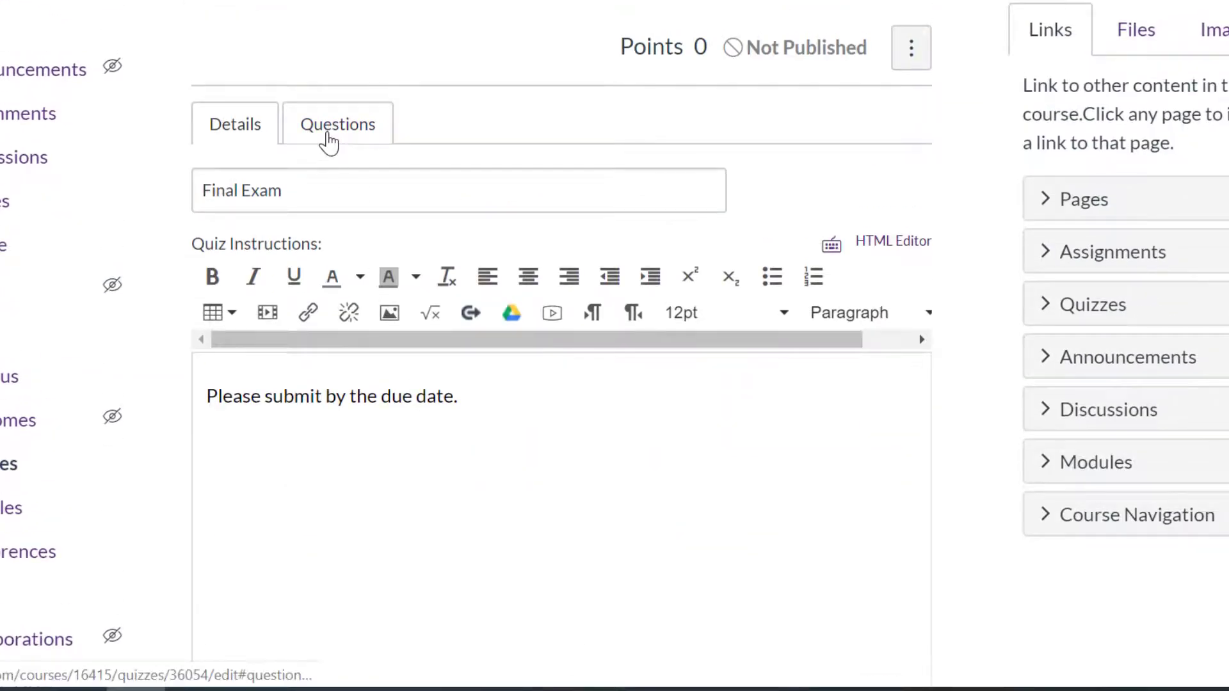
click(329, 131)
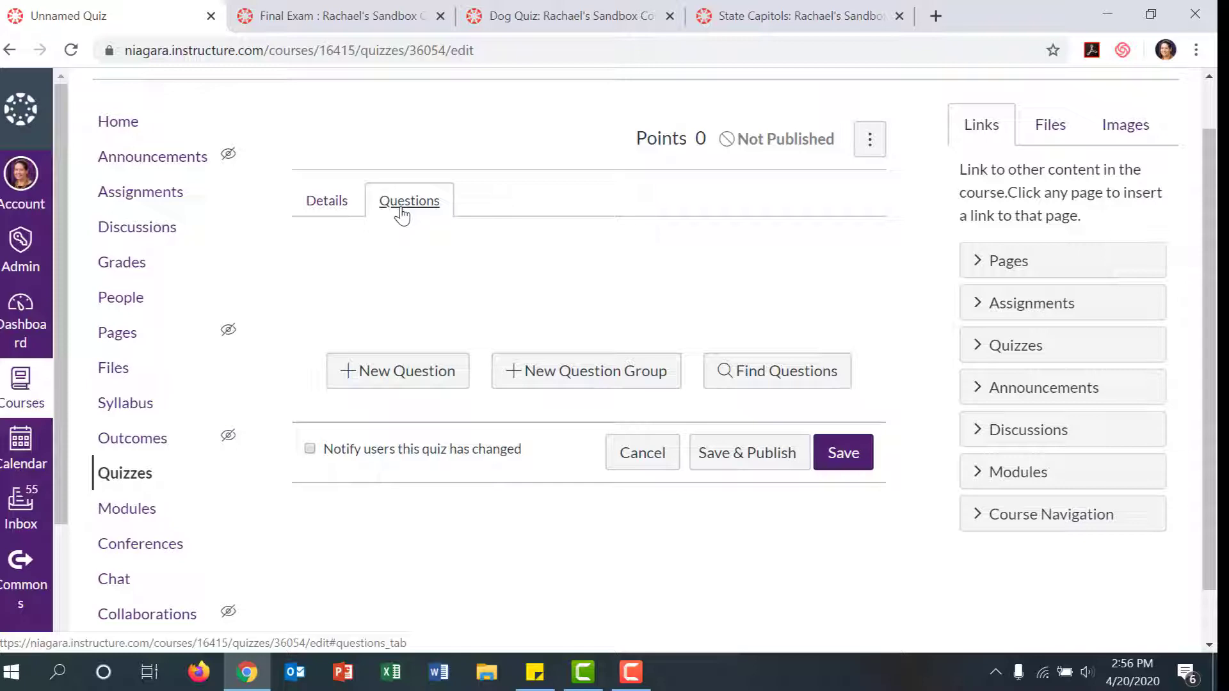
click(413, 369)
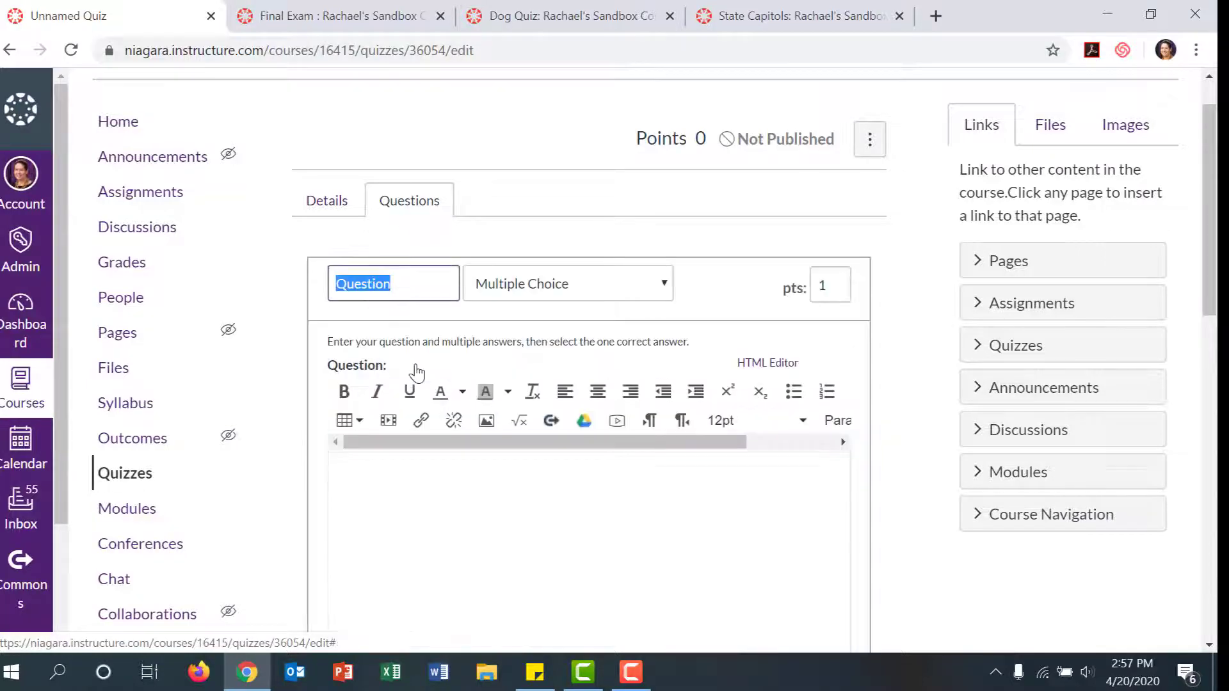
Step: Enter the question text asking for the name of the instructor's dog
scroll(417, 368, down, 1)
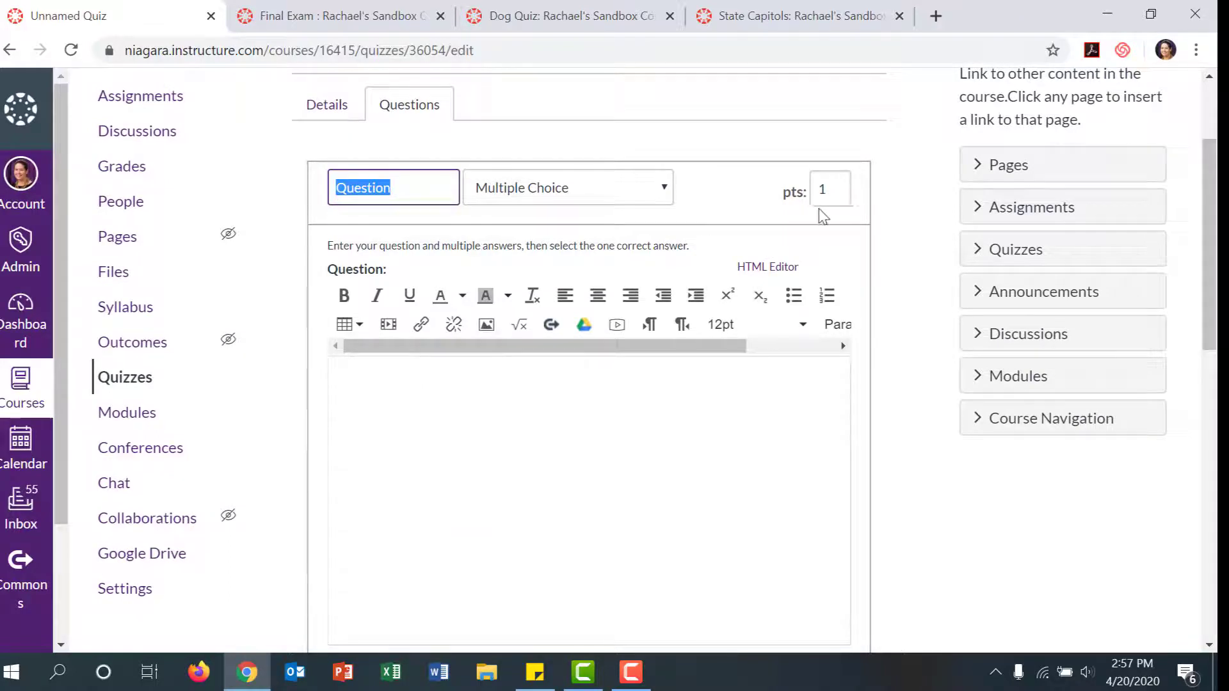
scroll(563, 416, down, 1)
click(548, 402)
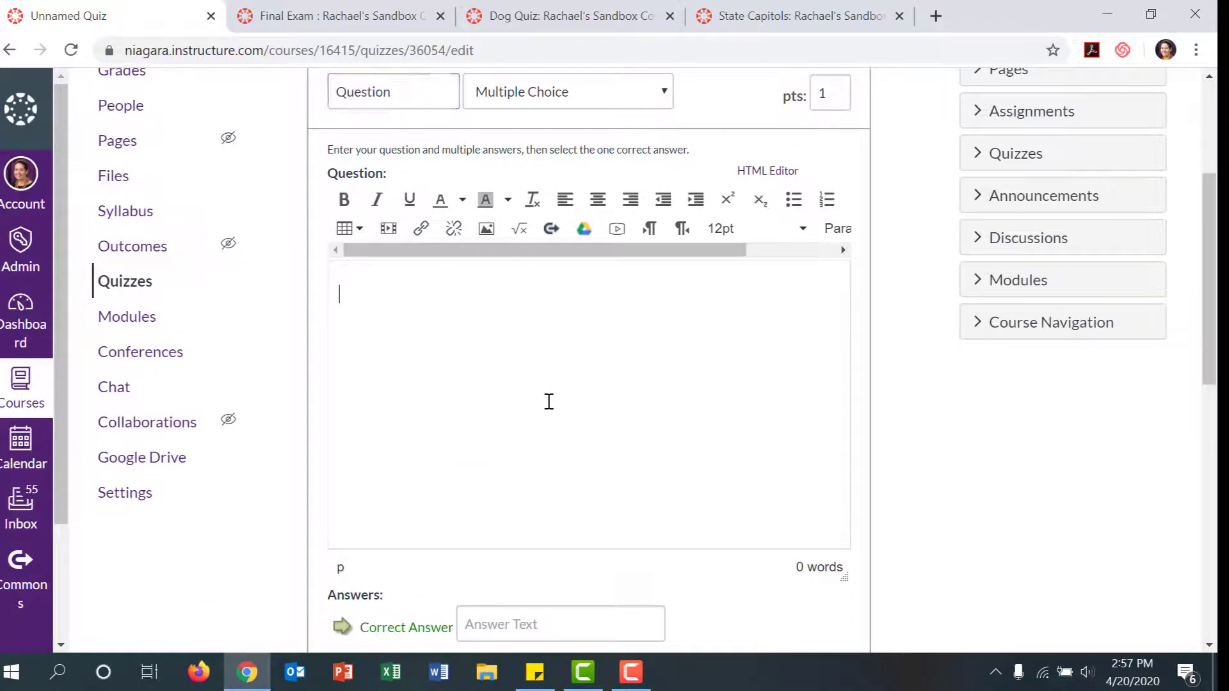
text(What is Rachael's dog's name?)
Step: Enter Mozzie, Beckett, Joe and Fido as the possible answers and mark Beckett as the correct one
scroll(549, 401, down, 3)
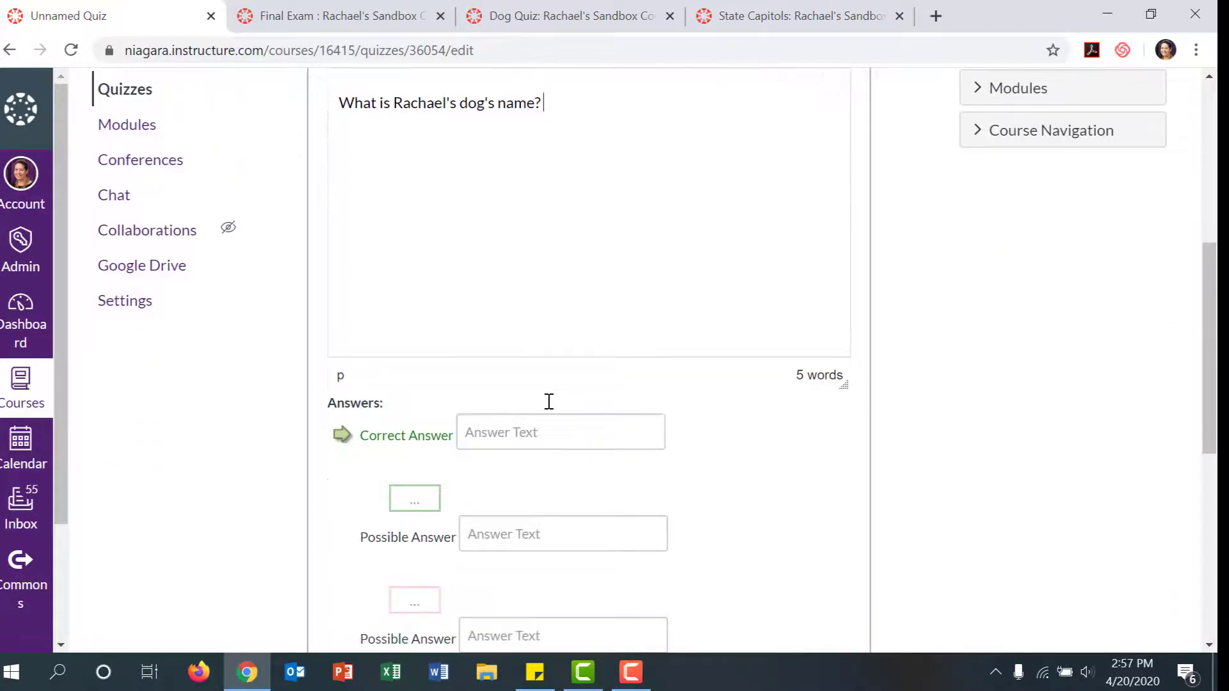
scroll(552, 408, down, 1)
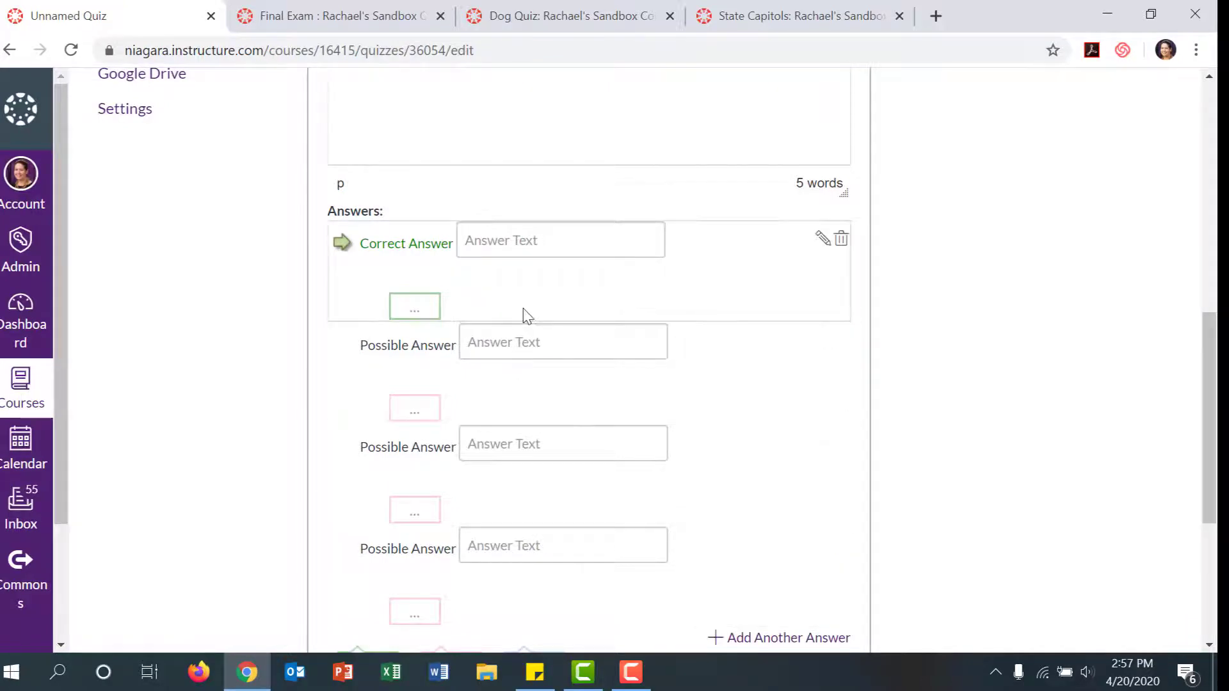
click(533, 246)
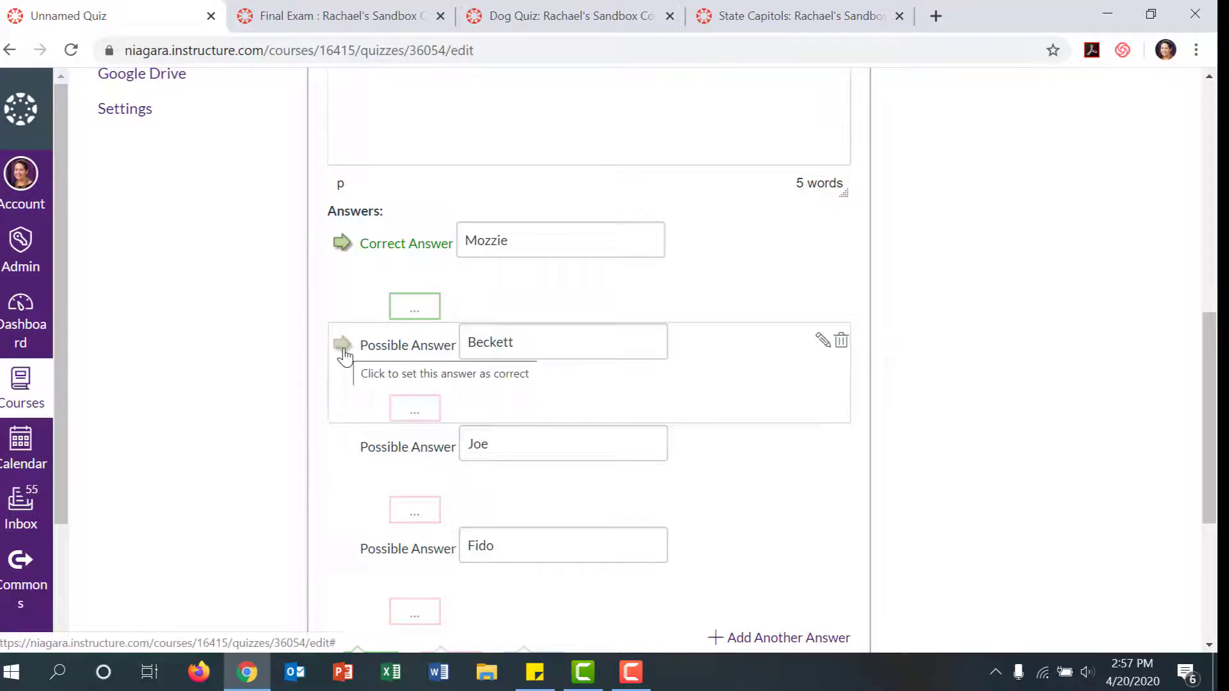
click(344, 352)
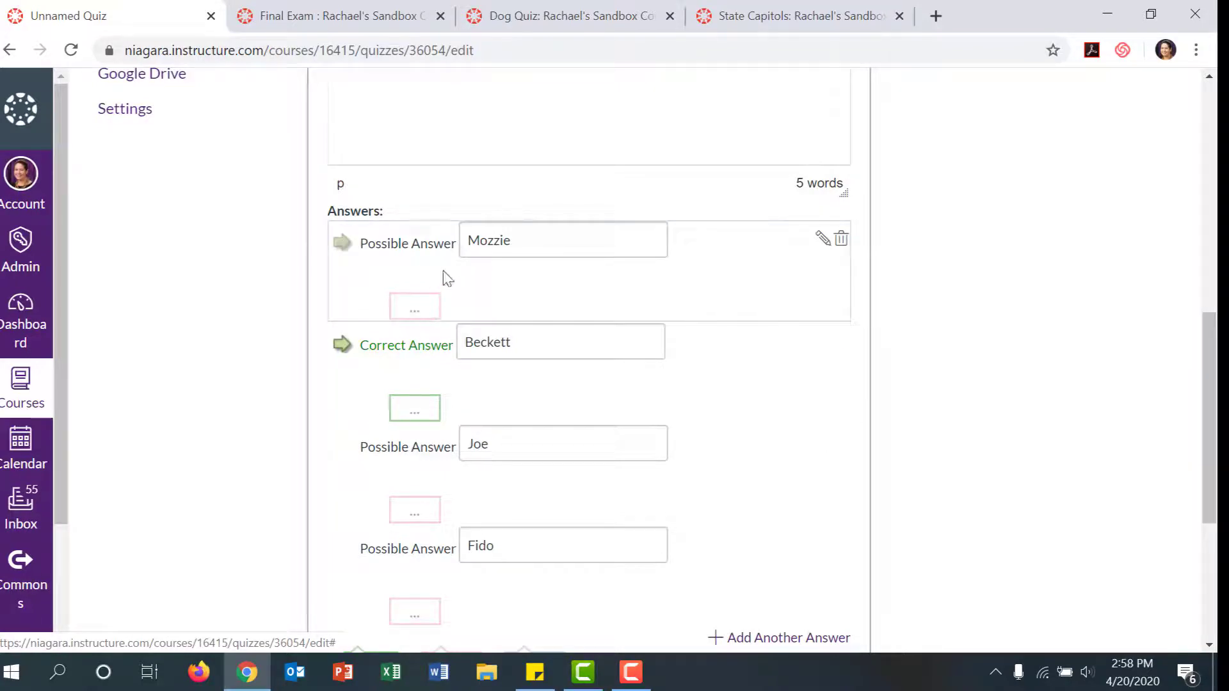
Step: View the comment editor for students who choose the Mozzie answer, leaving it empty
click(415, 308)
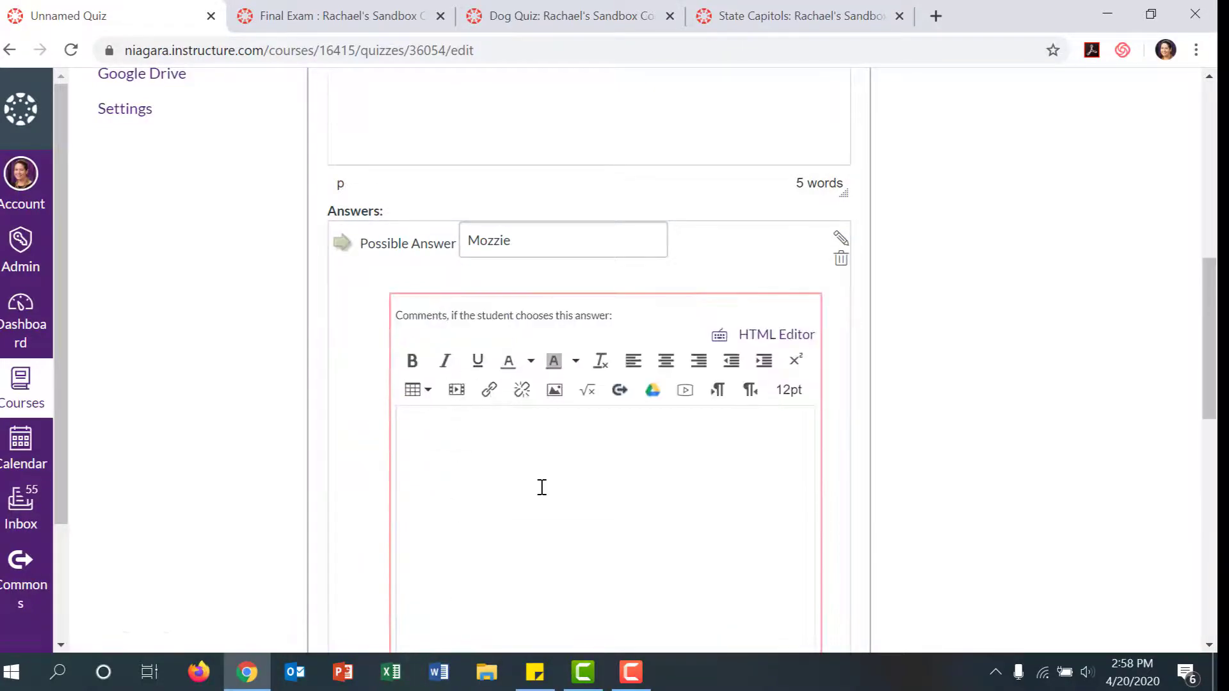
scroll(543, 513, down, 3)
scroll(592, 403, up, 2)
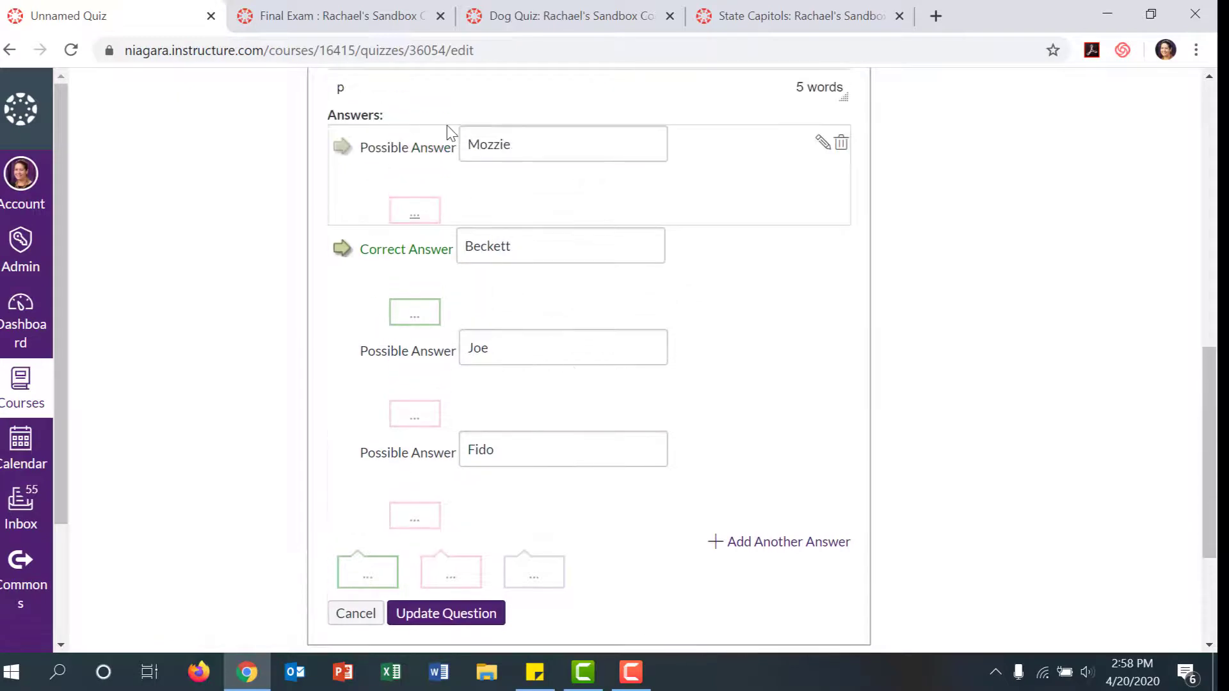
Step: Delete the Fido answer from the question and save the question to the quiz
scroll(447, 129, up, 2)
scroll(405, 432, down, 2)
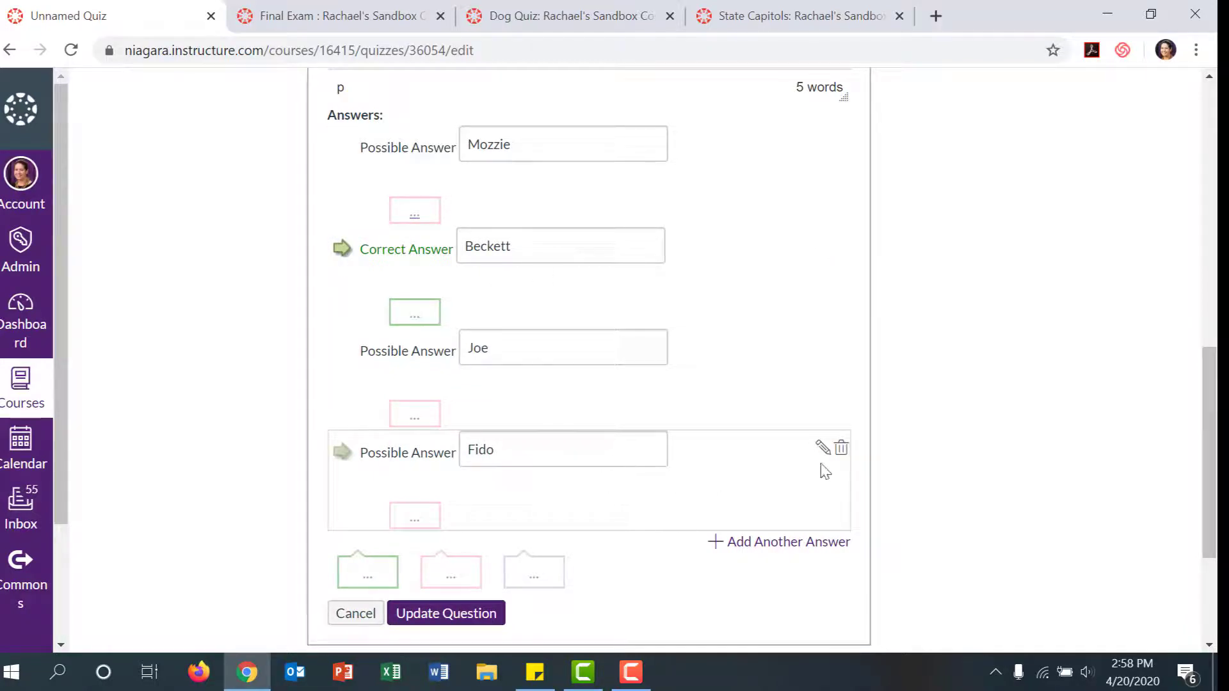
click(843, 450)
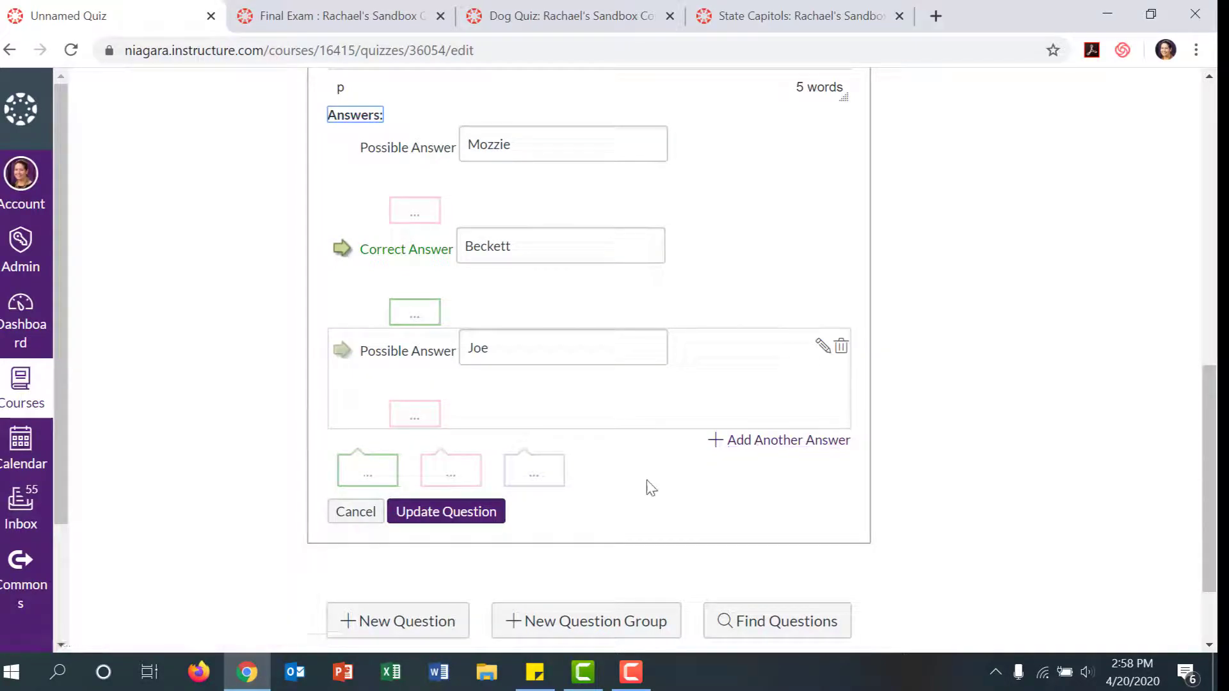
click(446, 526)
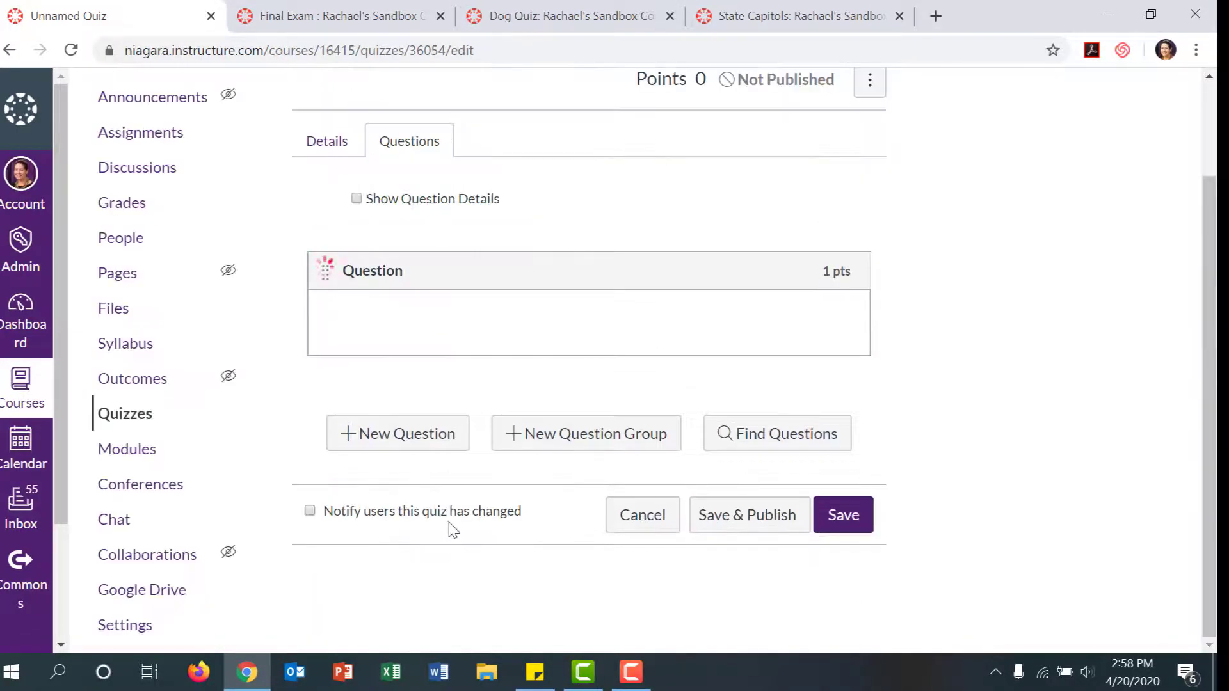
Step: Add a True/False question stating that the instructor has a new puppy named Harper
click(422, 447)
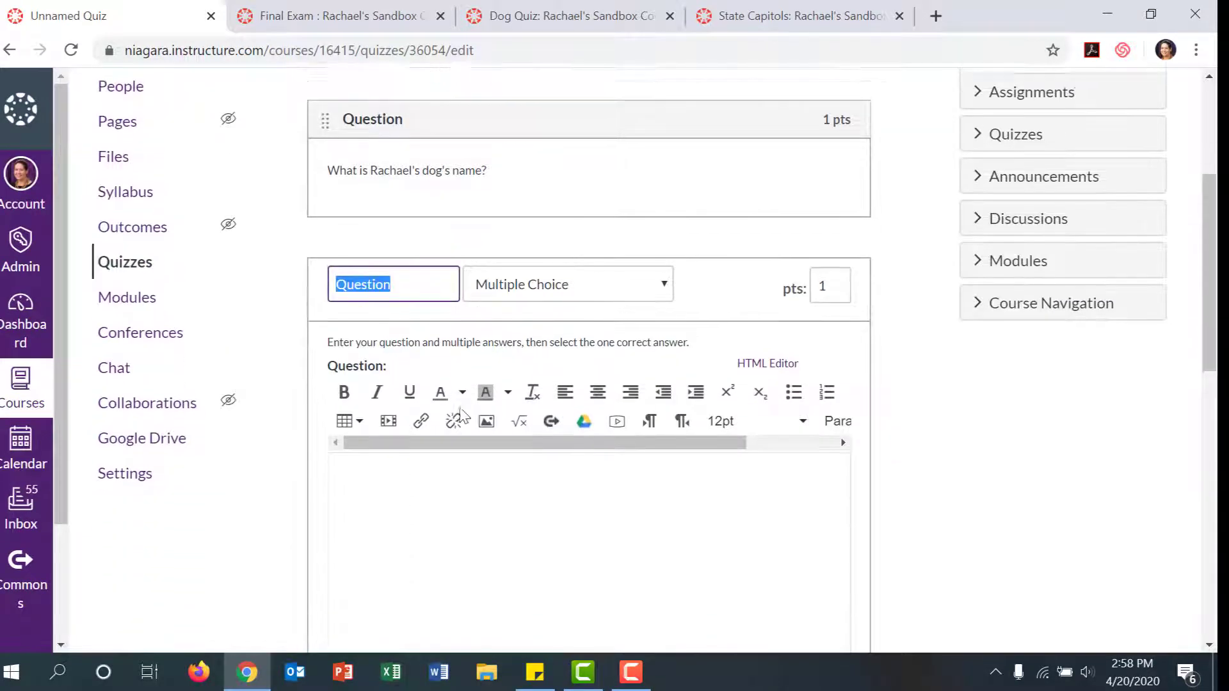
click(578, 270)
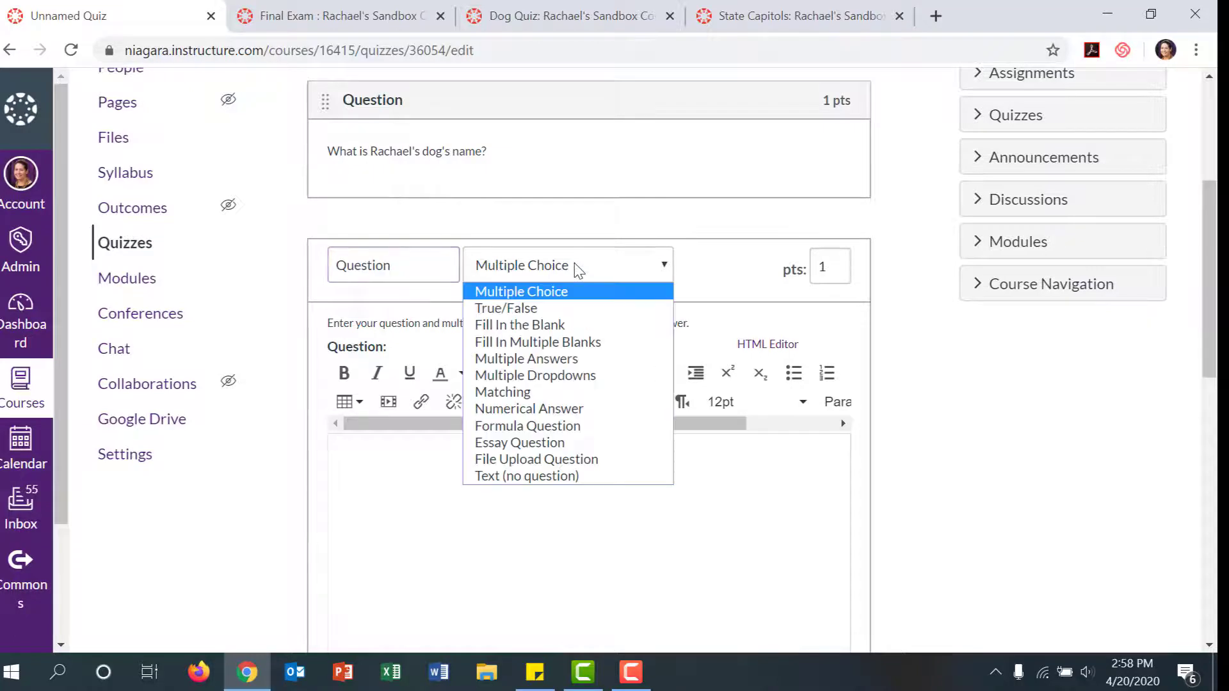
click(569, 308)
click(588, 477)
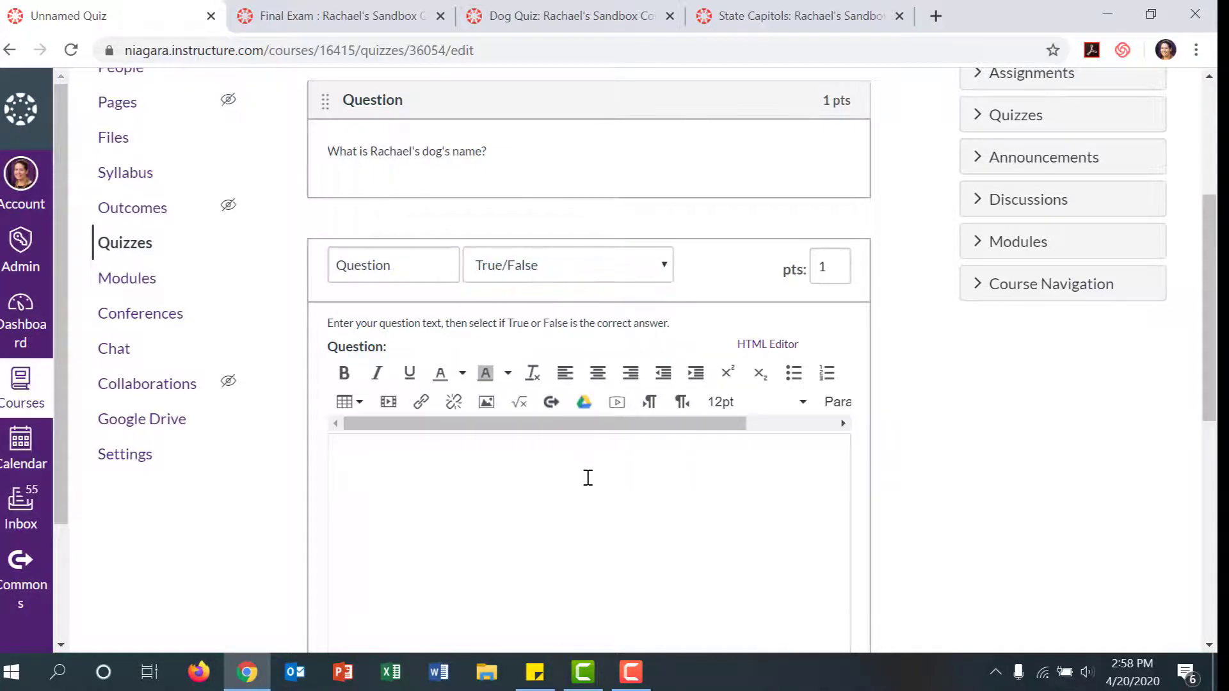
text(Rachael has a new puppy named Harper.)
scroll(640, 448, down, 1)
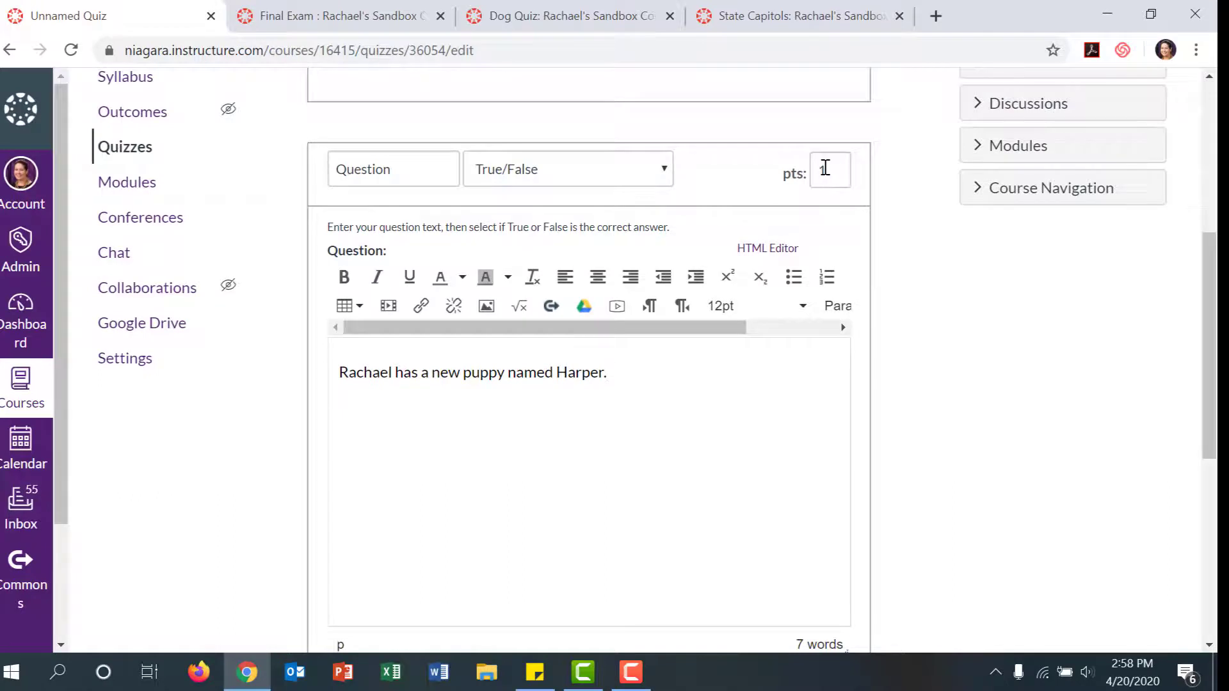
Step: Mark True as the correct answer of the puppy question and save the question to the quiz
scroll(850, 230, down, 3)
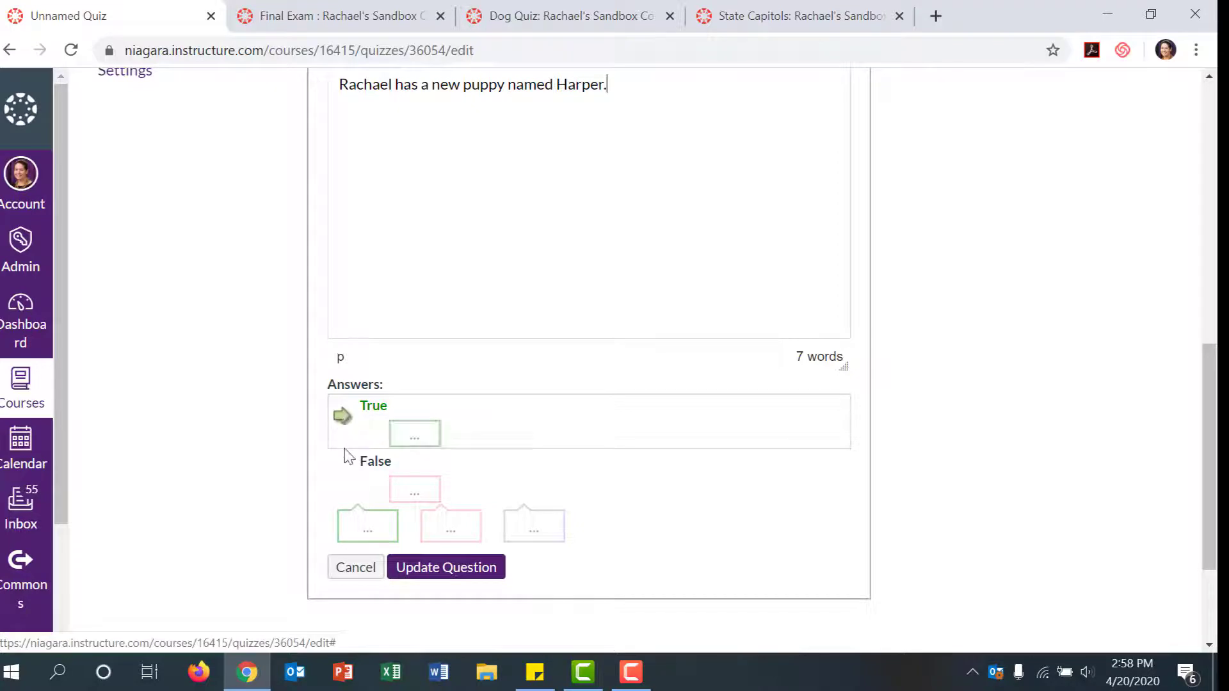
click(343, 474)
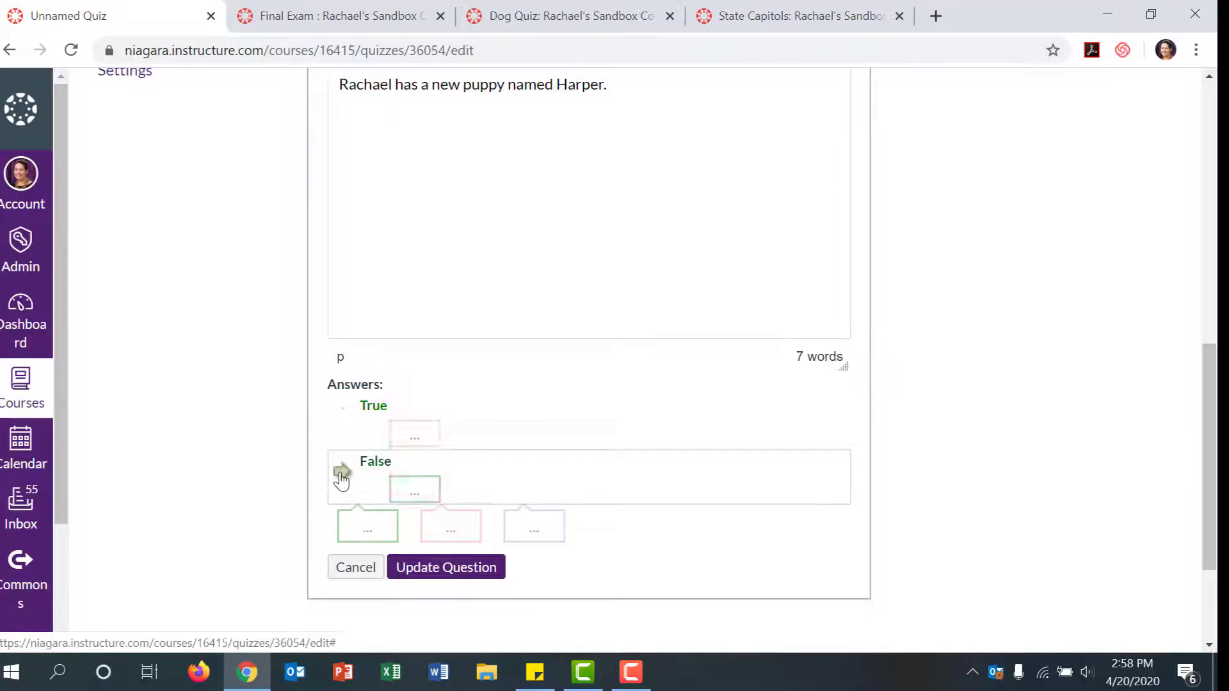
click(343, 419)
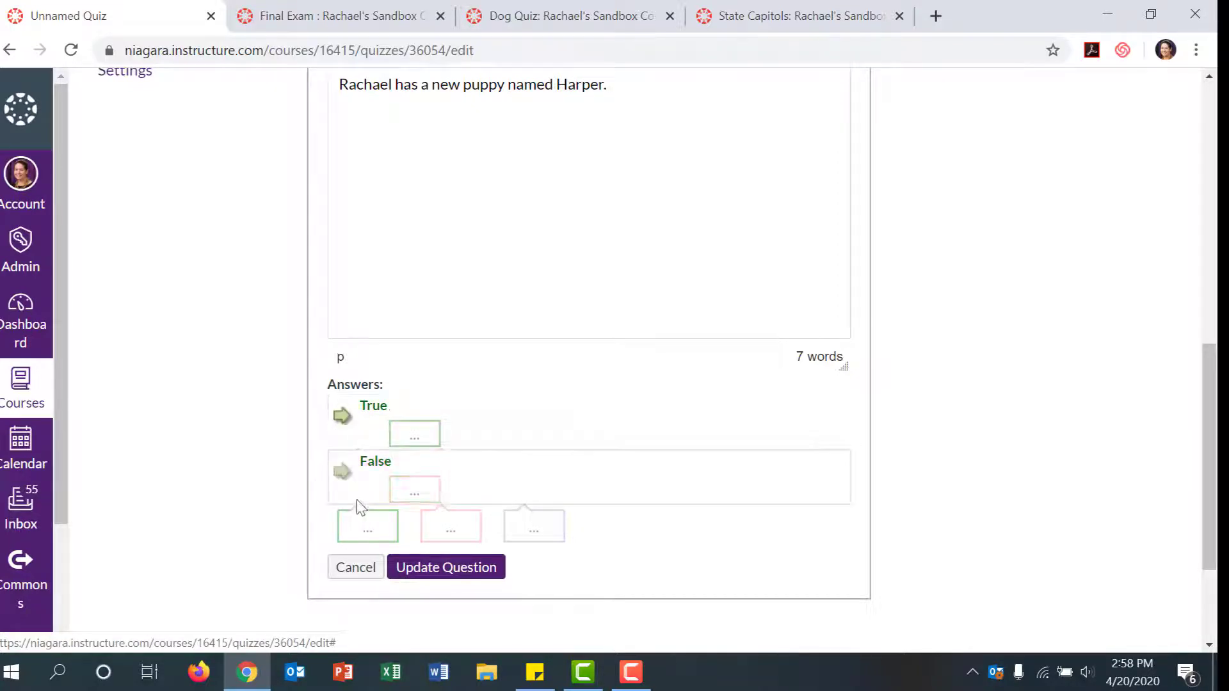
click(452, 570)
Step: Add a Fill In the Blank question asking for the name of the instructor's dog
click(404, 511)
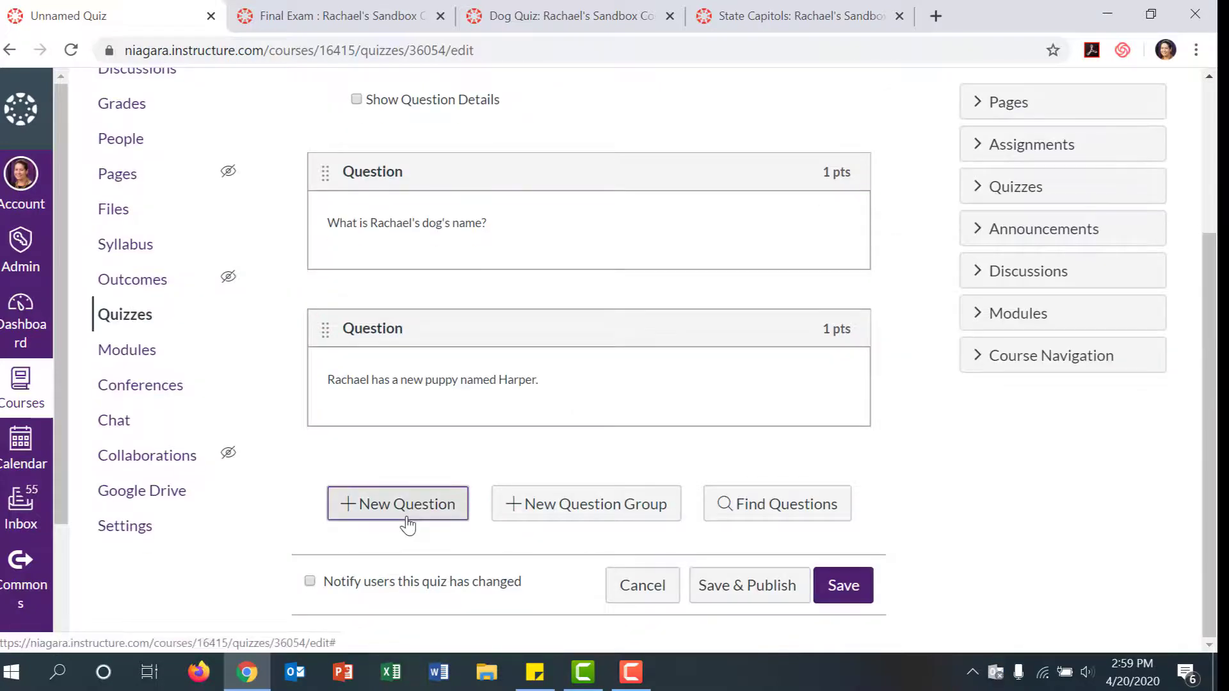
scroll(622, 241, up, 3)
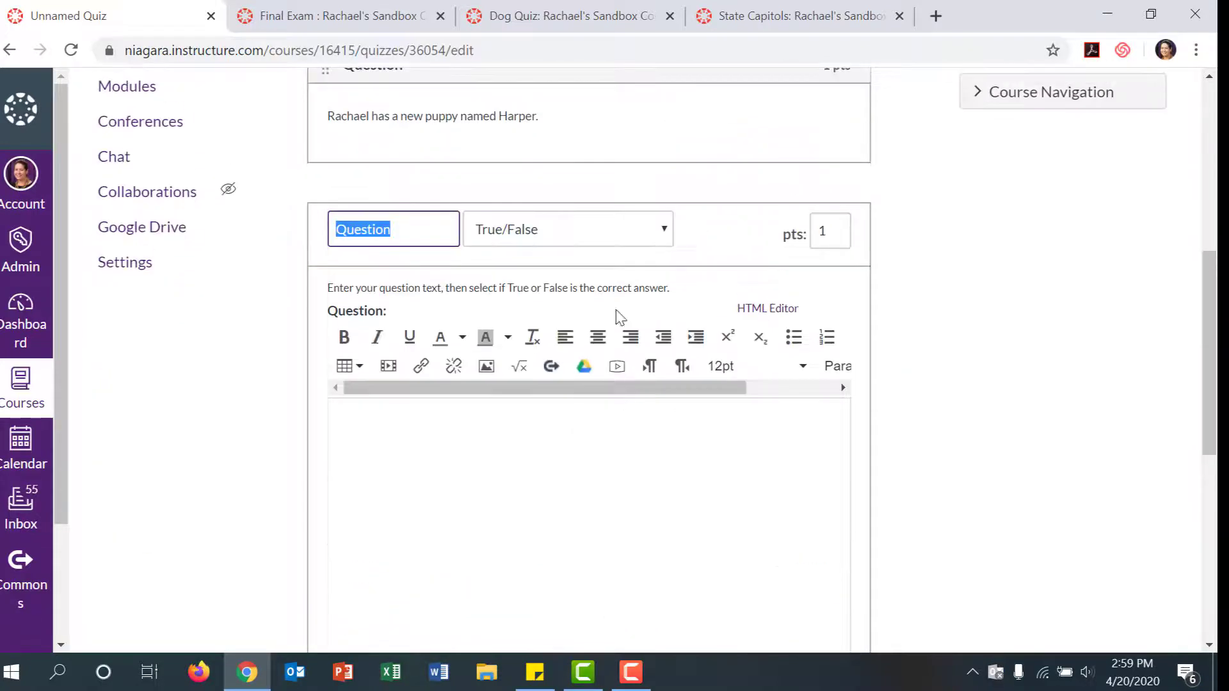
click(613, 230)
click(585, 289)
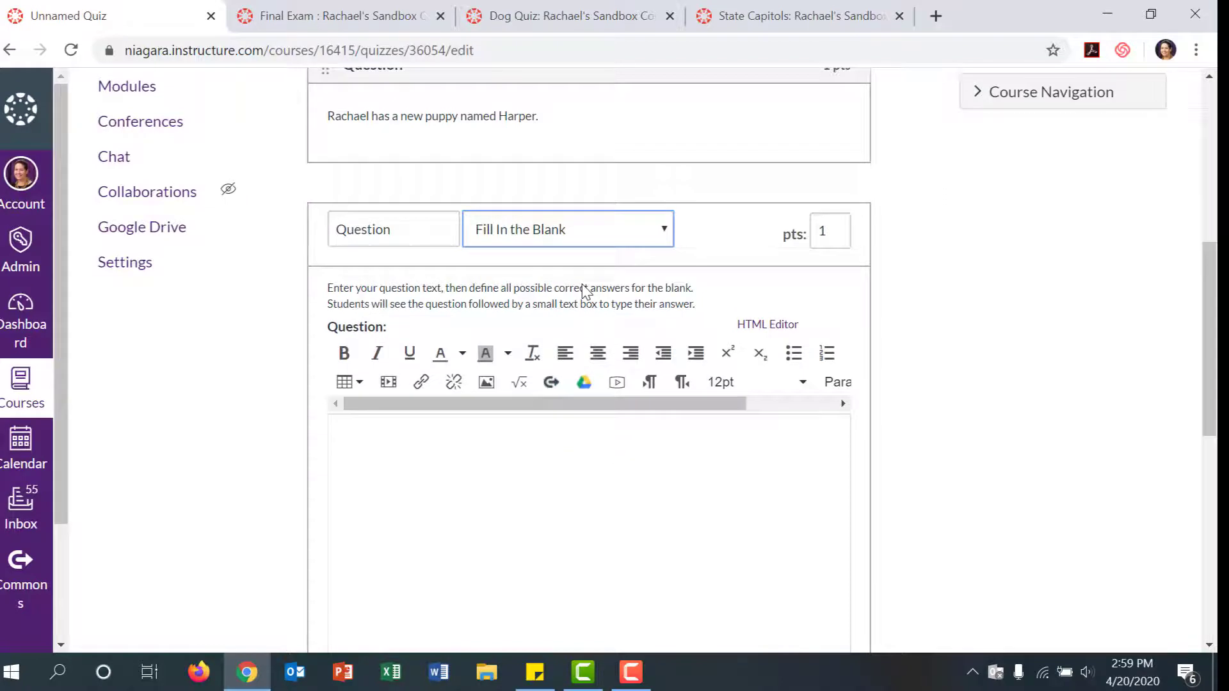
scroll(583, 307, down, 1)
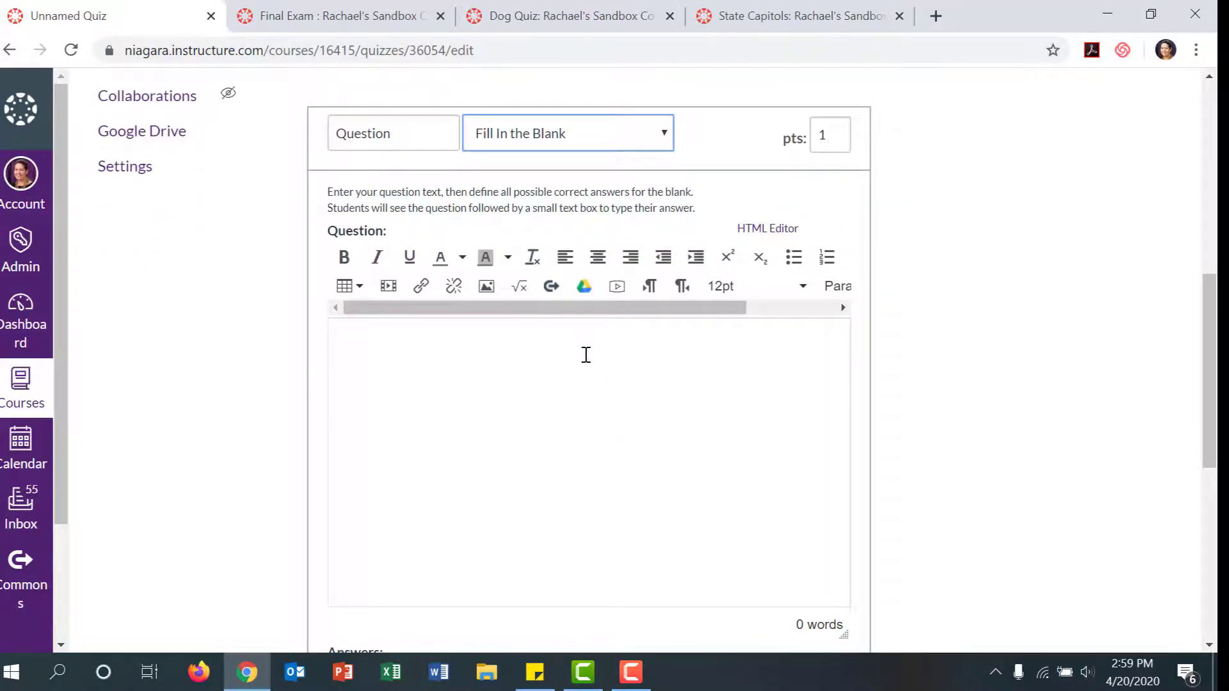
click(586, 354)
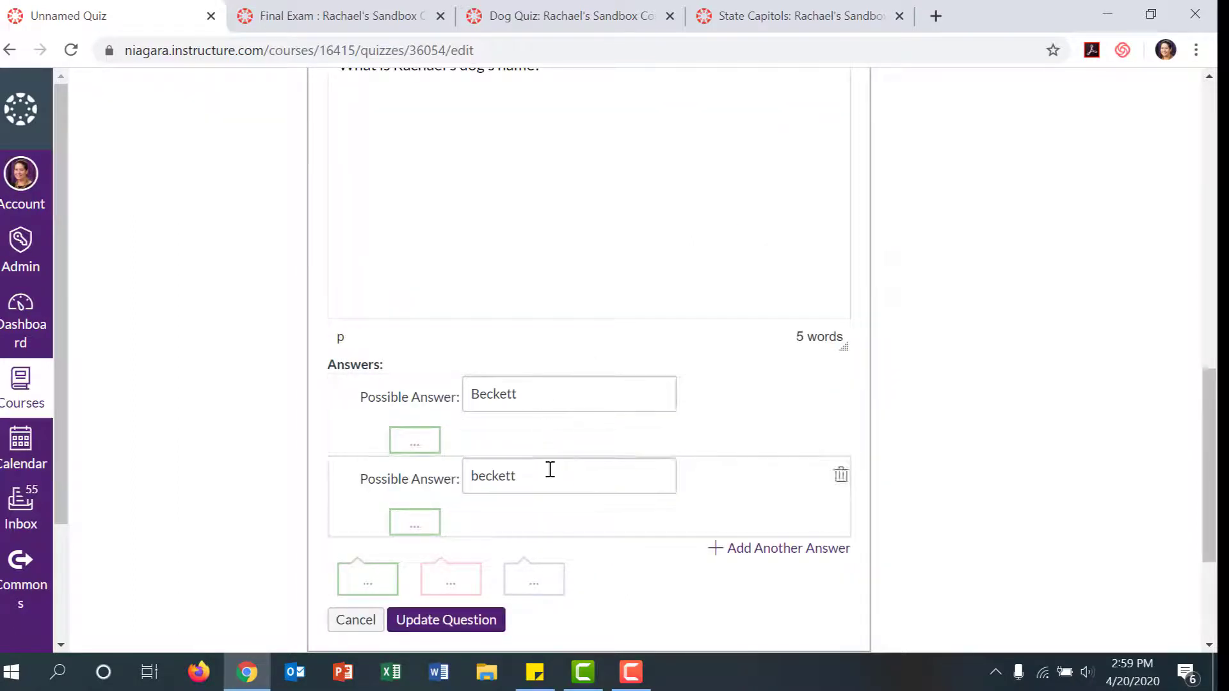
Step: Save the fill-in-the-blank question with Beckett and beckett as its possible answers
scroll(535, 455, up, 3)
scroll(532, 453, down, 6)
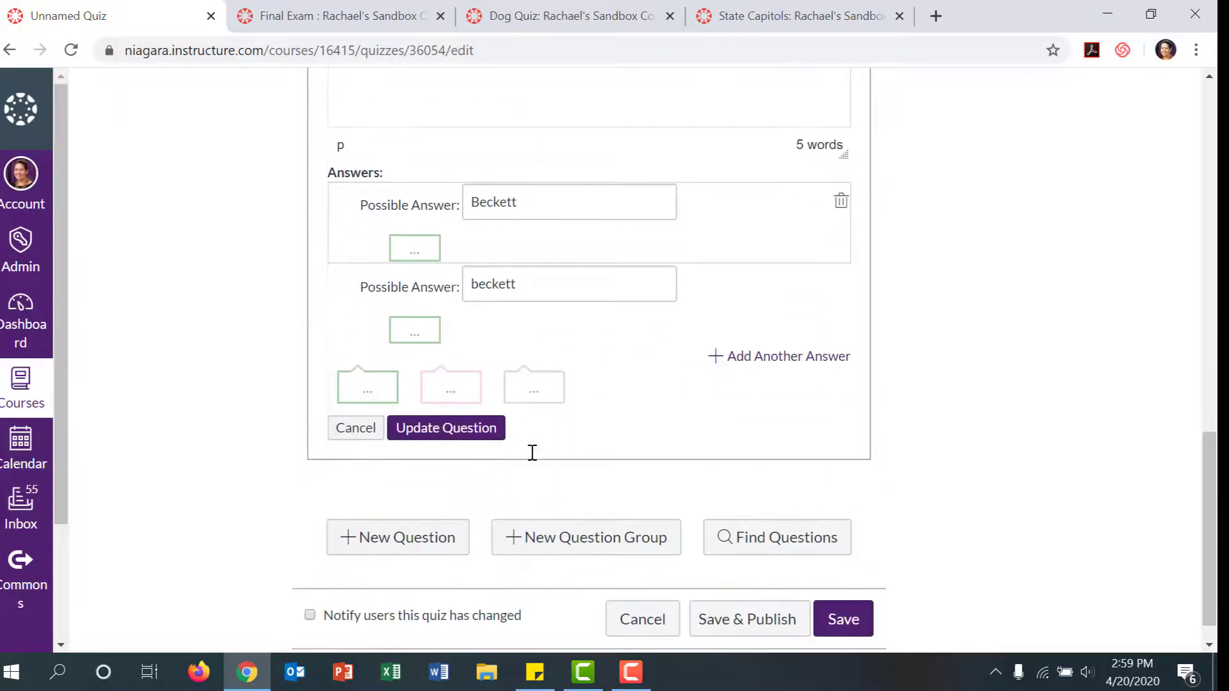
click(462, 429)
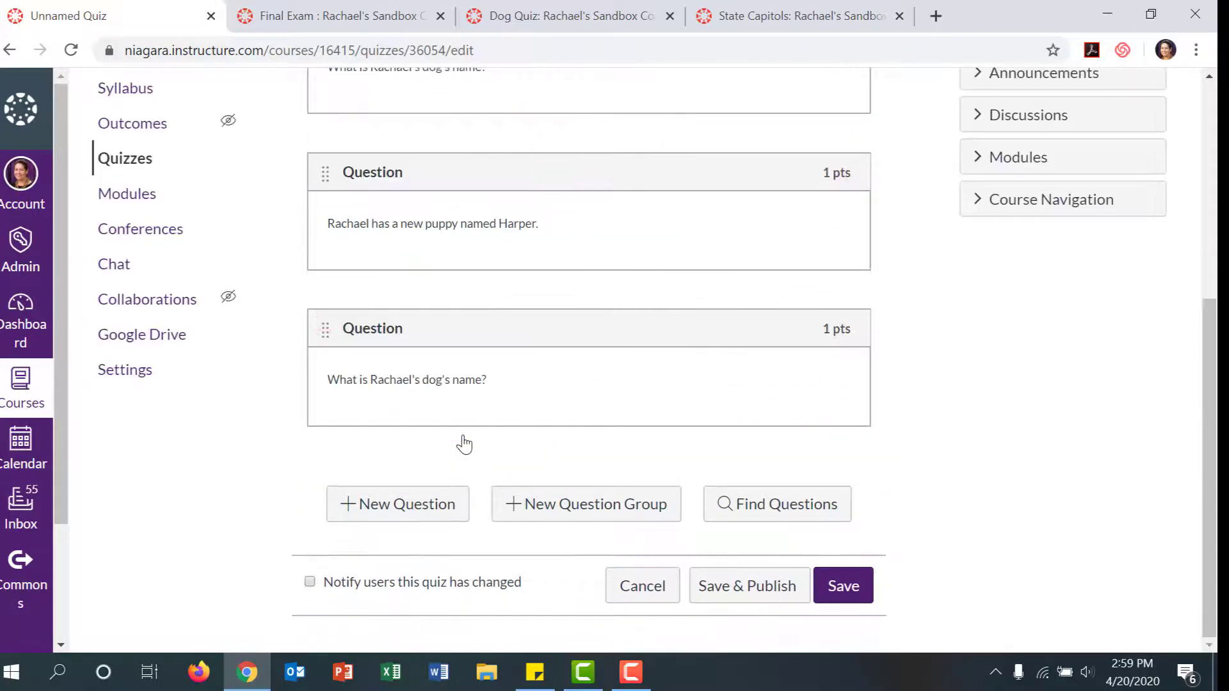
Step: Add a Multiple Dropdowns question about the instructor's dog, with [name] as the reference word for the dropdown
click(449, 506)
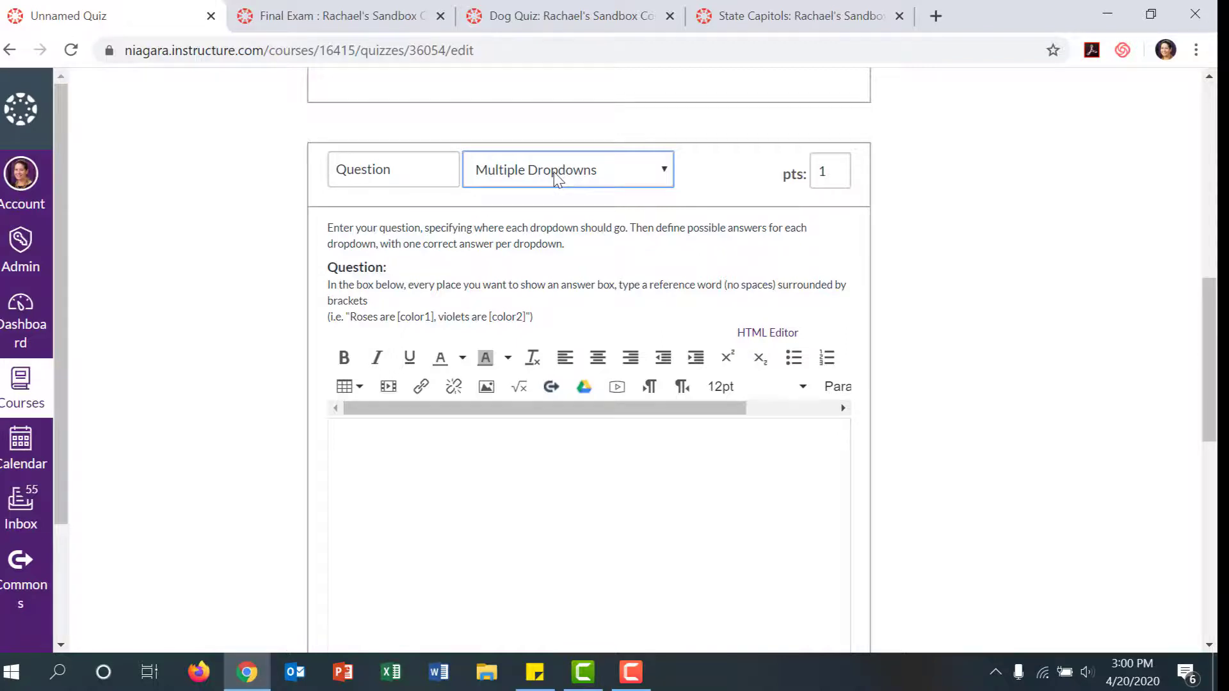
scroll(531, 218, down, 3)
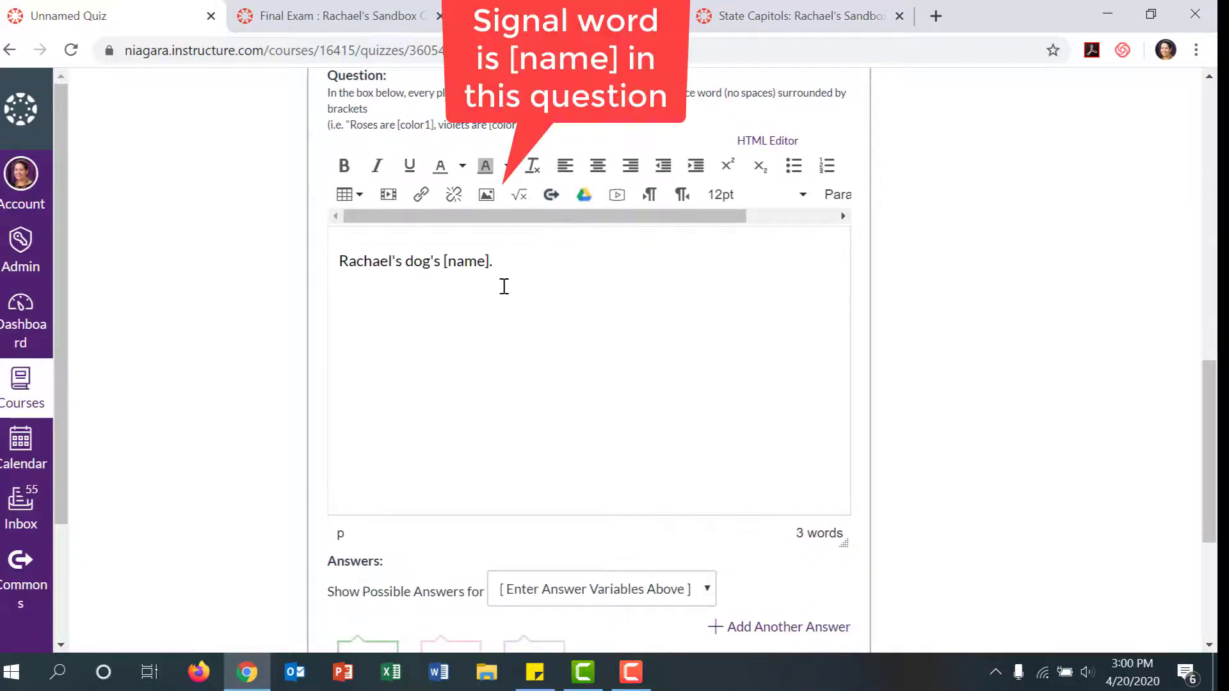
scroll(512, 320, down, 2)
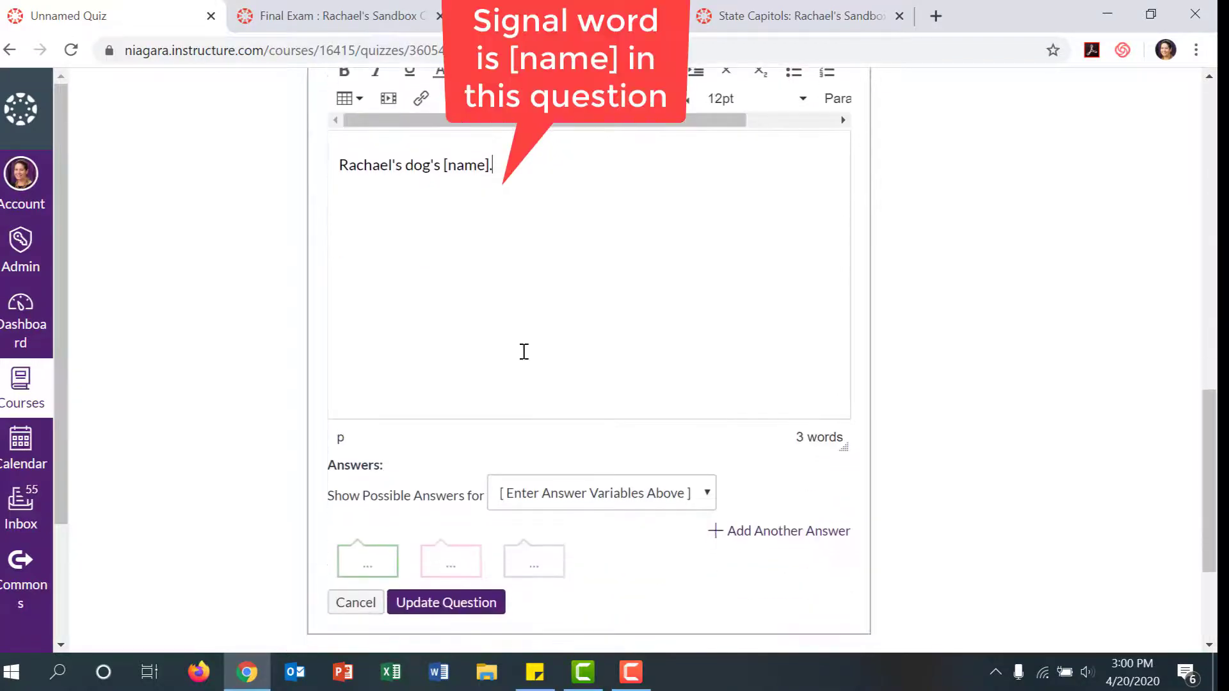
Step: Give the name dropdown the correct answer Beckett and the possible answers Fido, Pluto and Max, and save the question
click(632, 494)
click(634, 503)
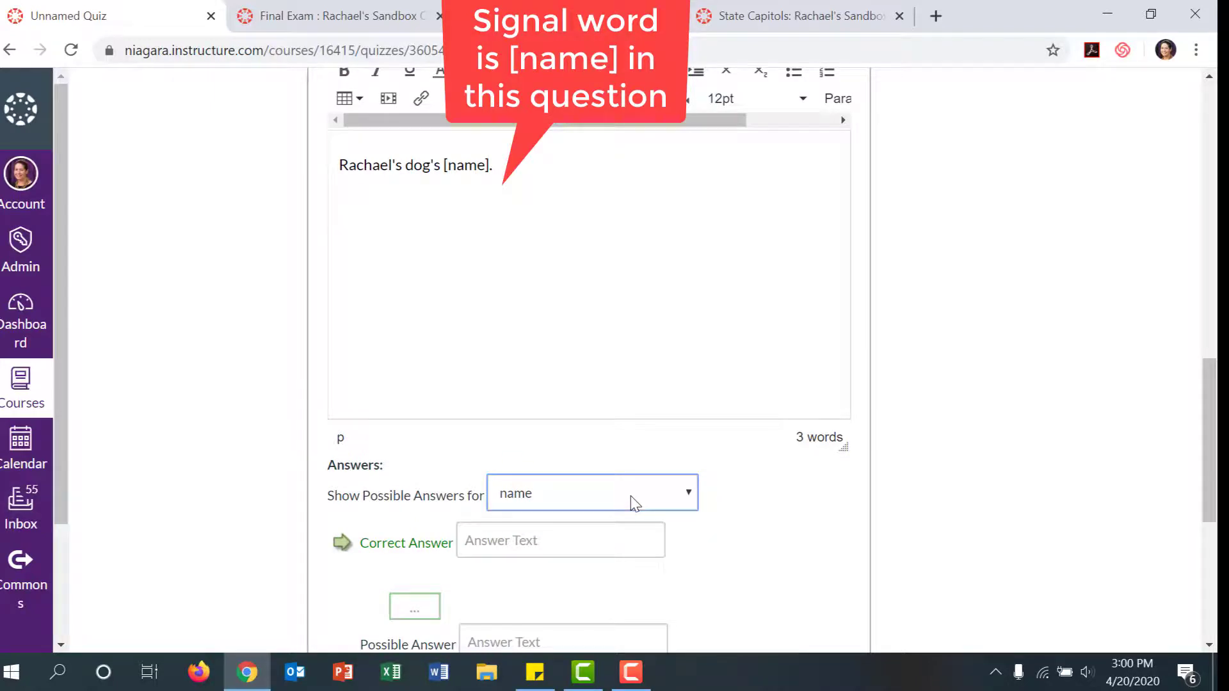
scroll(632, 499, down, 3)
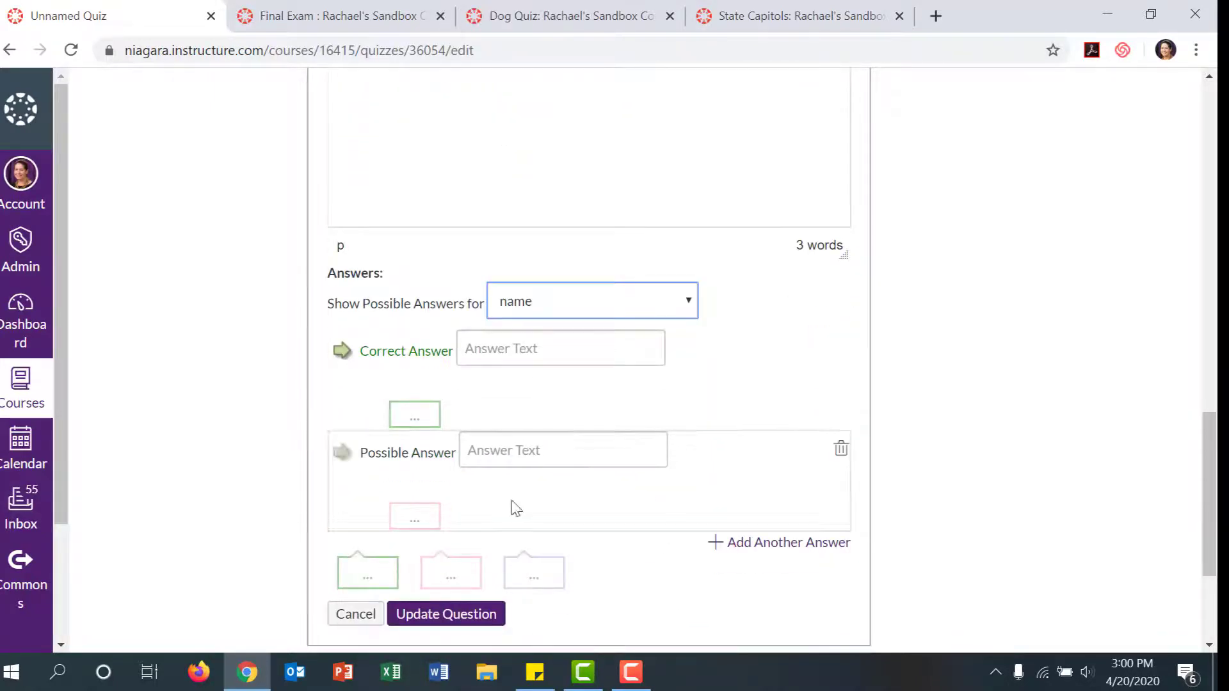
scroll(505, 493, up, 3)
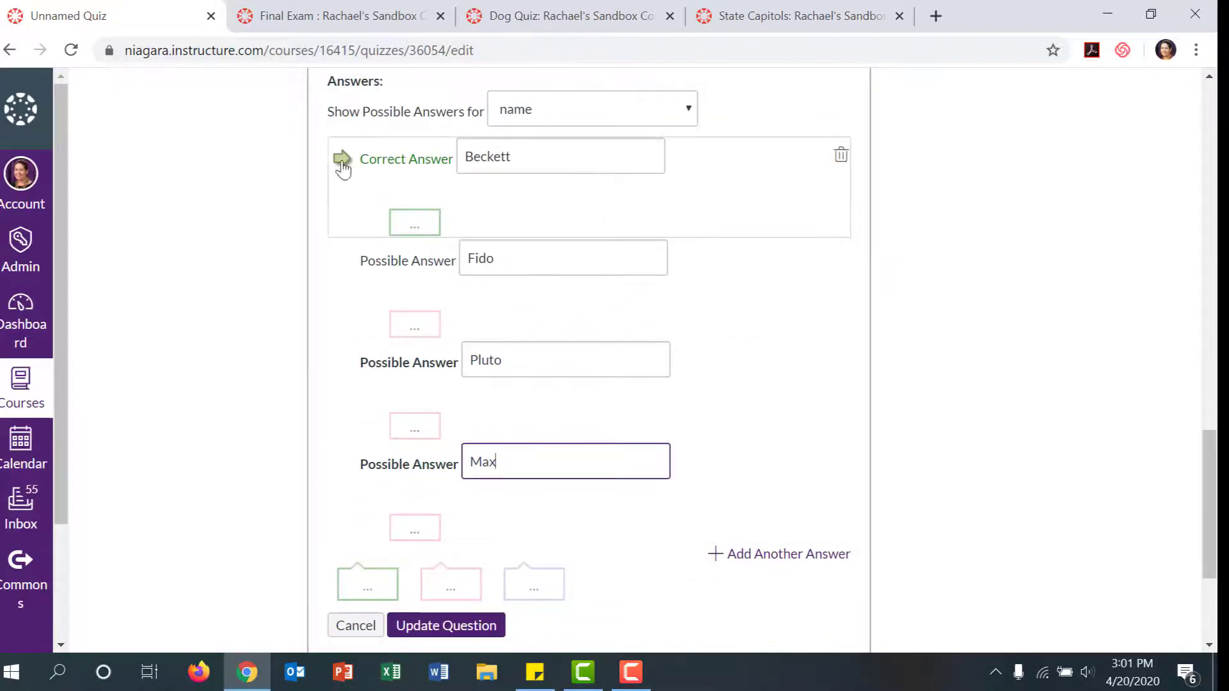
scroll(326, 224, up, 3)
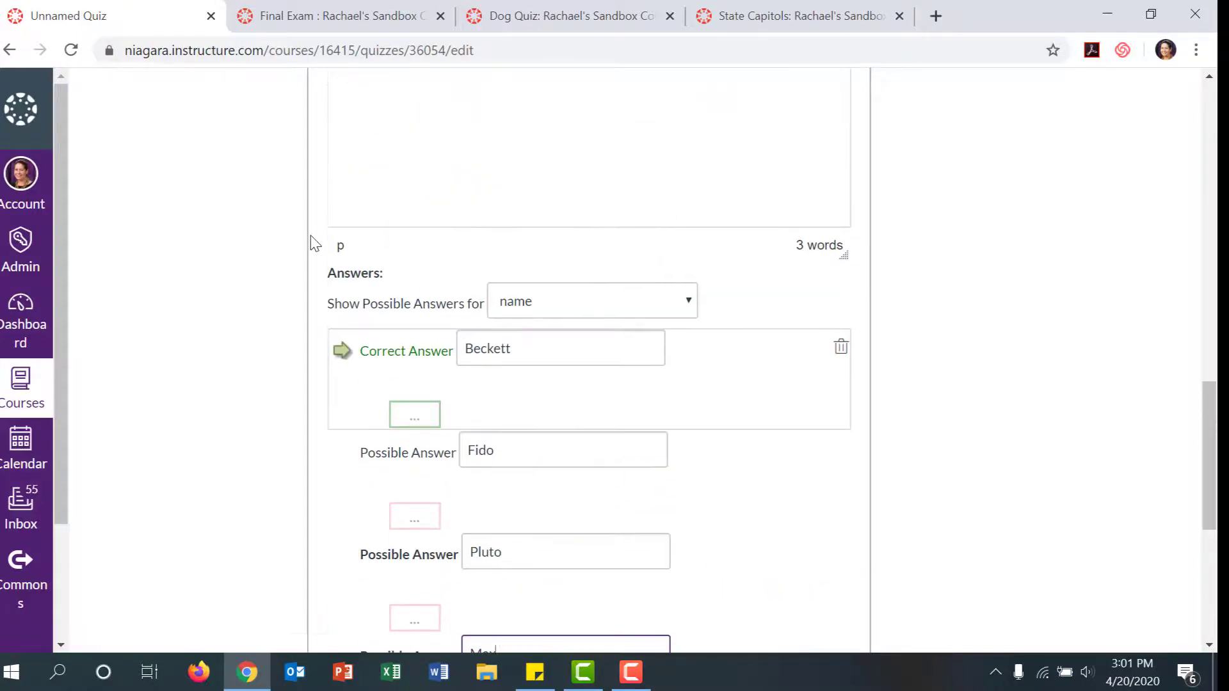
scroll(323, 251, down, 6)
click(446, 434)
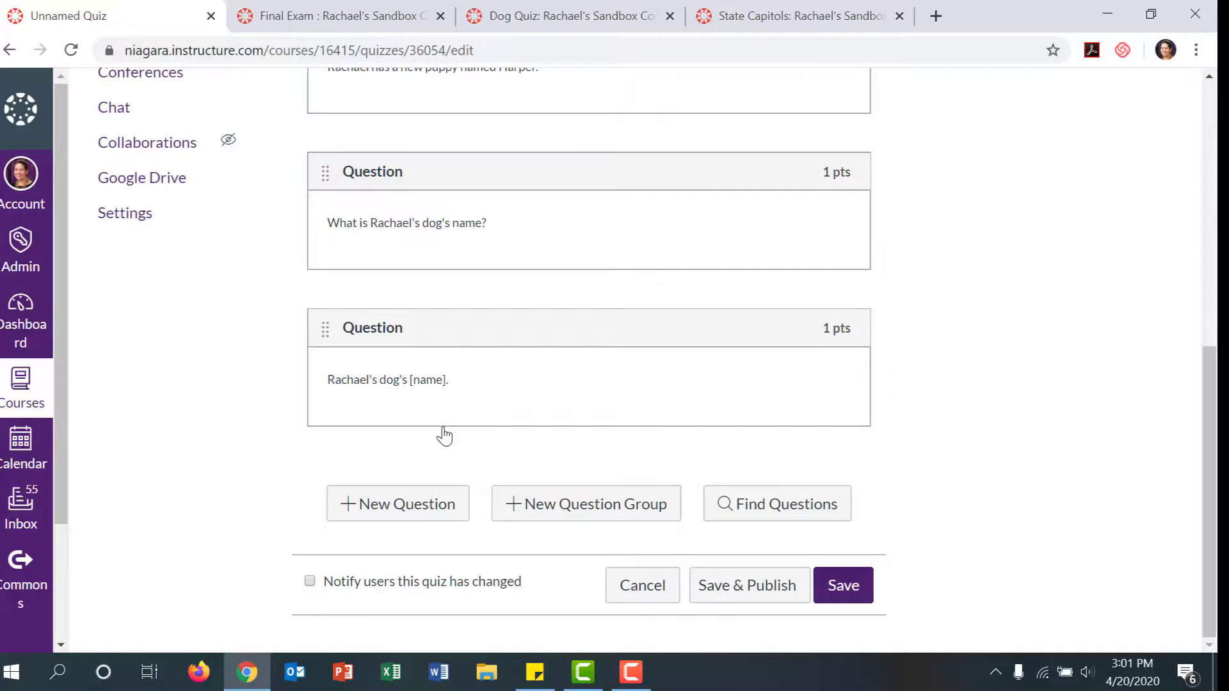
Step: Show the question details and review the answers of all the quiz questions
scroll(445, 432, up, 6)
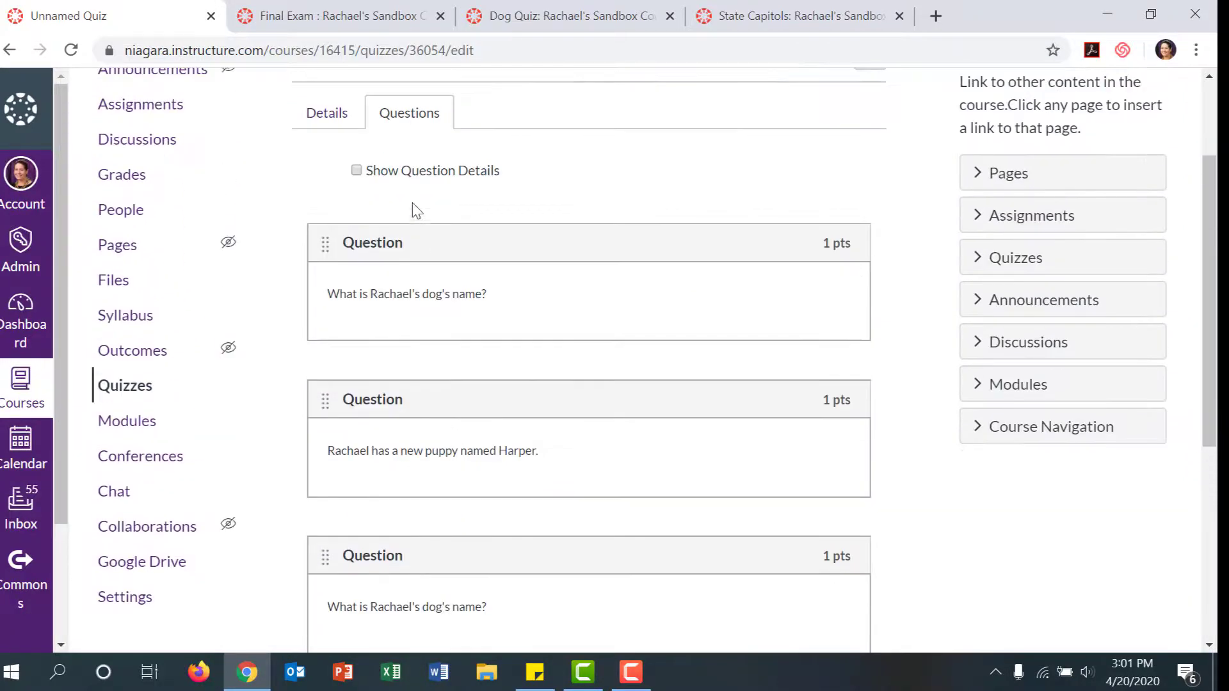
click(410, 171)
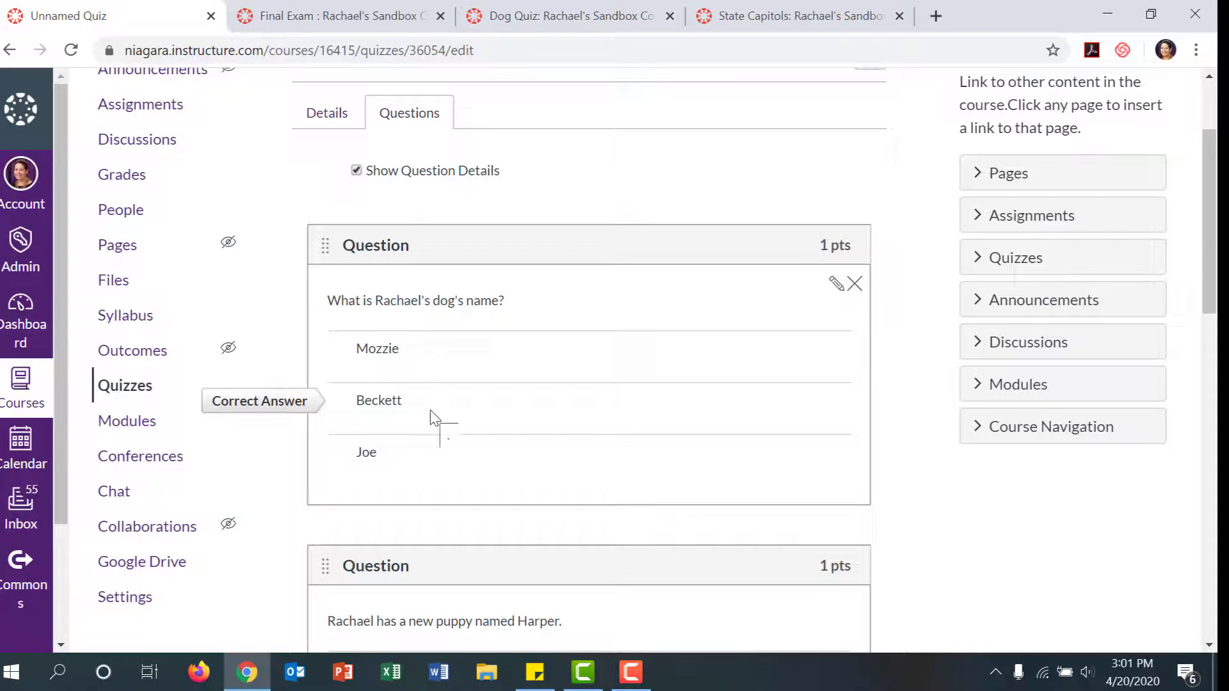
scroll(430, 418, down, 8)
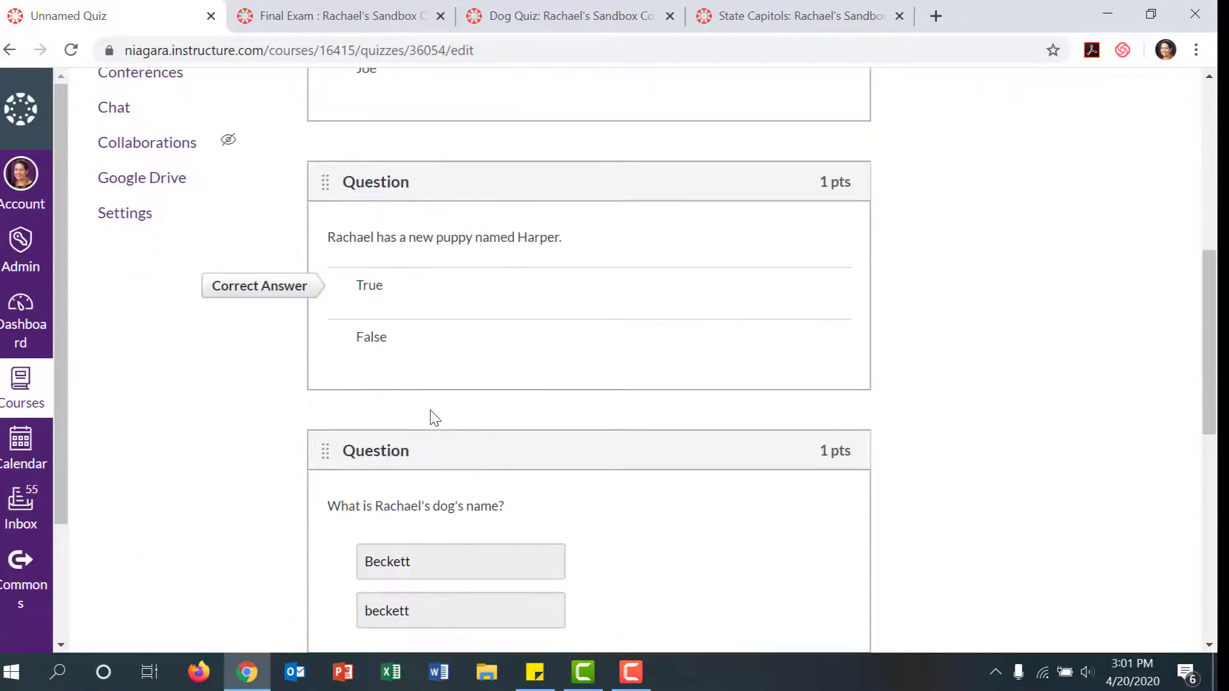
scroll(430, 418, down, 6)
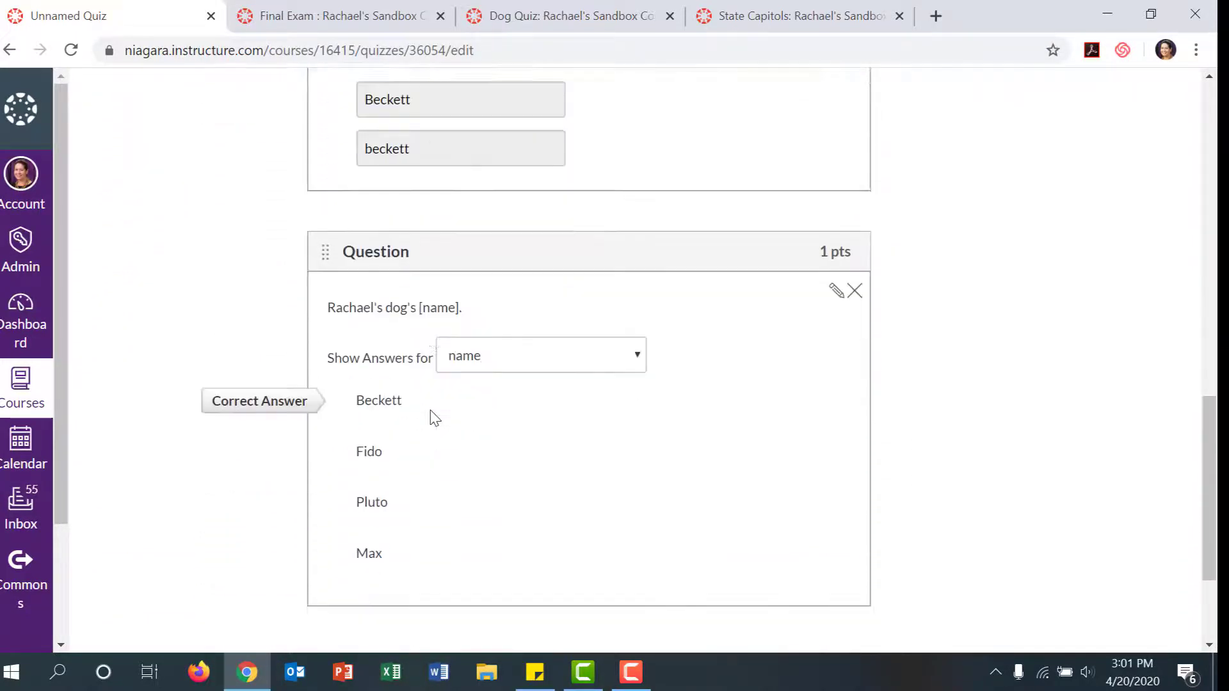
Step: Add a Matching question with the text "Match the state to its capital." and edit its point value
scroll(275, 326, down, 6)
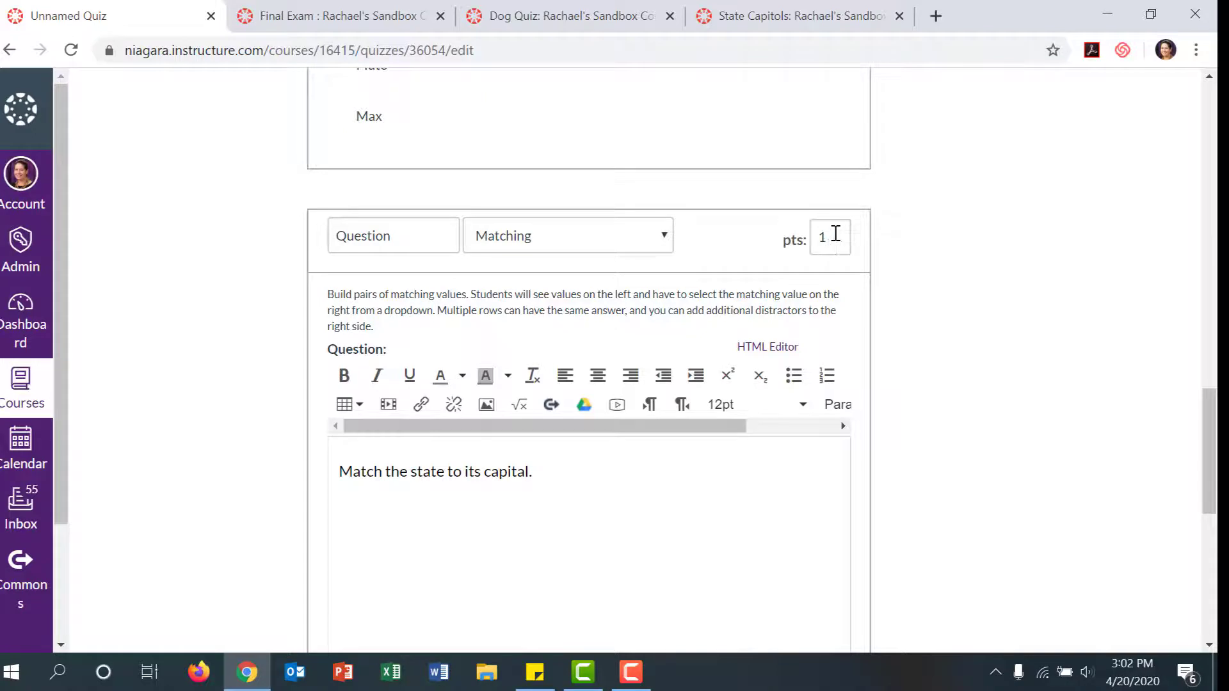
drag(836, 233, 814, 233)
scroll(255, 324, down, 7)
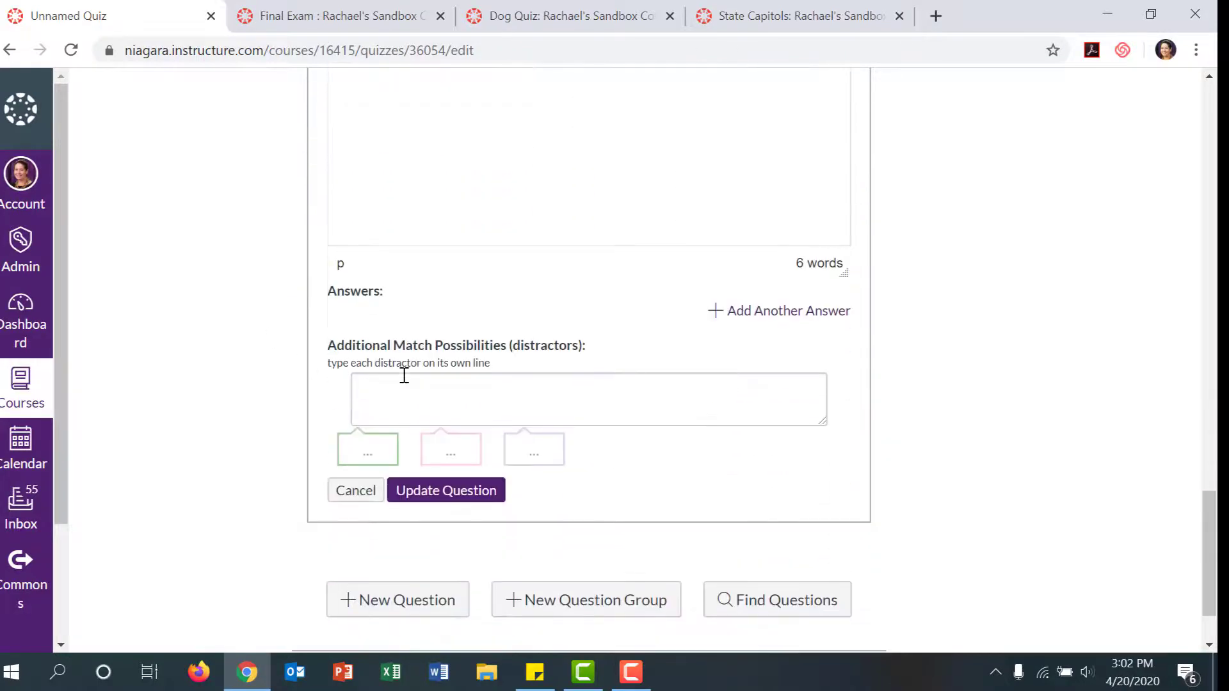
Step: Enter the matching pairs New York with Albany, Texas with Austin and Florida with Tallahassee
click(773, 313)
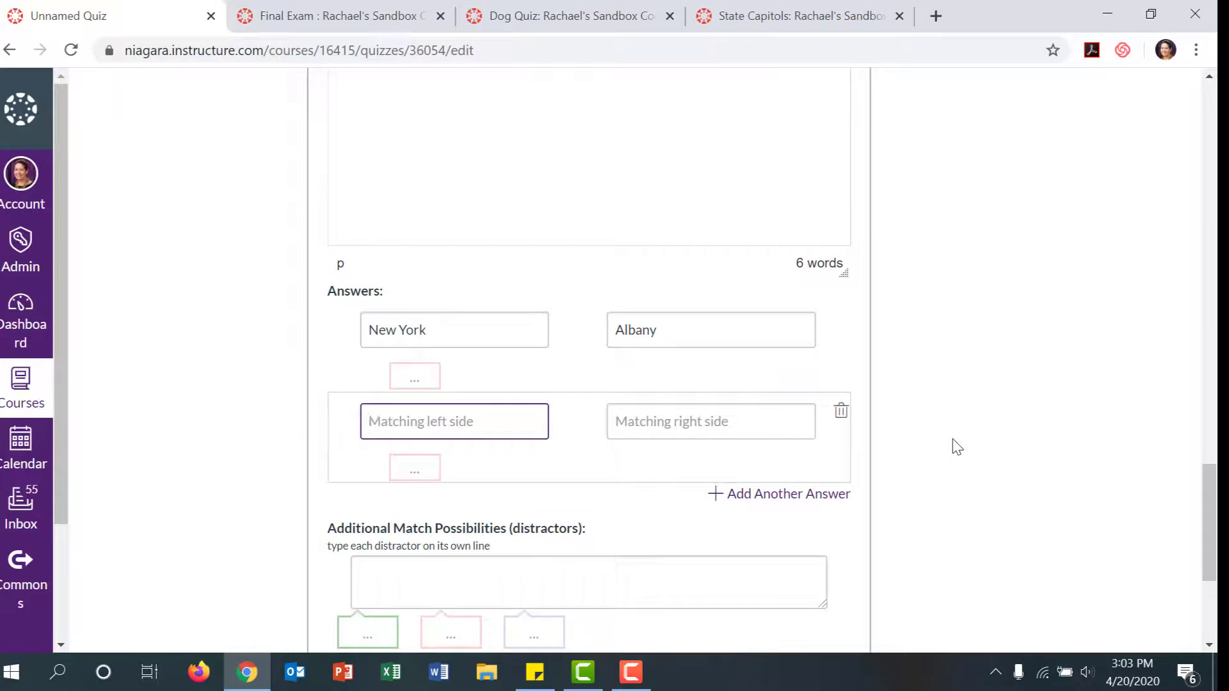
text(Texas)
key(Tab)
text(Austi)
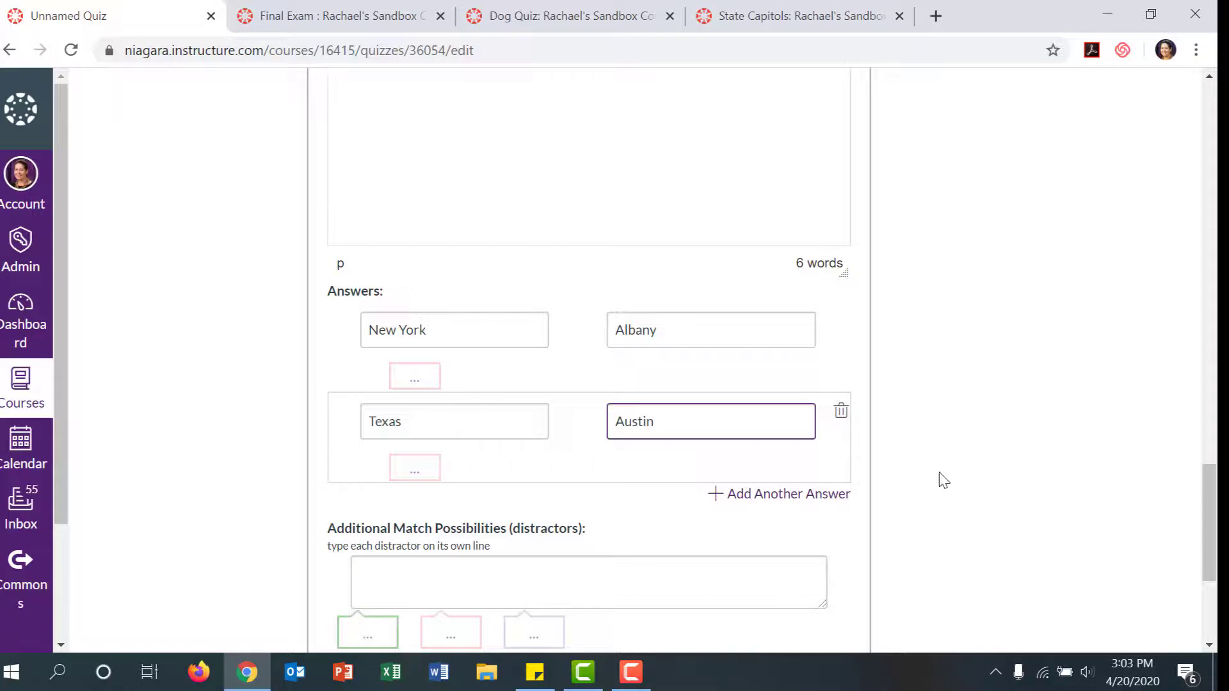
click(841, 505)
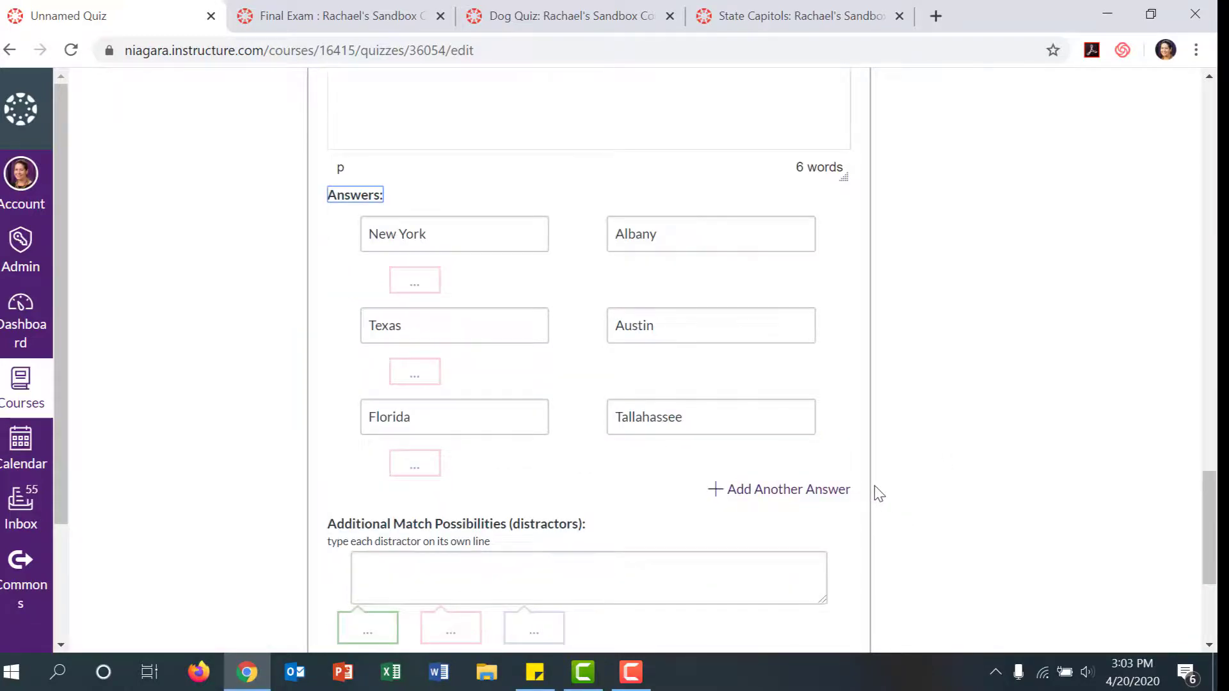
Step: Add Santa Fe, Albion and London as distractors on separate lines and save the matching question
scroll(879, 494, down, 1)
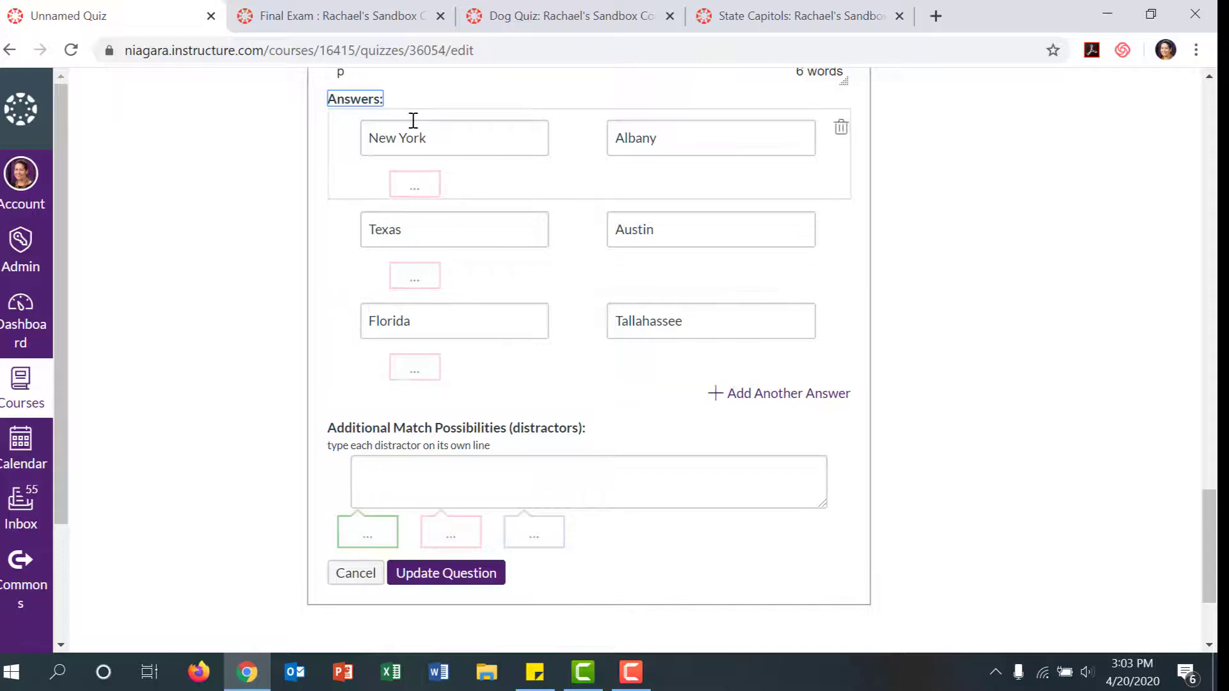
click(355, 463)
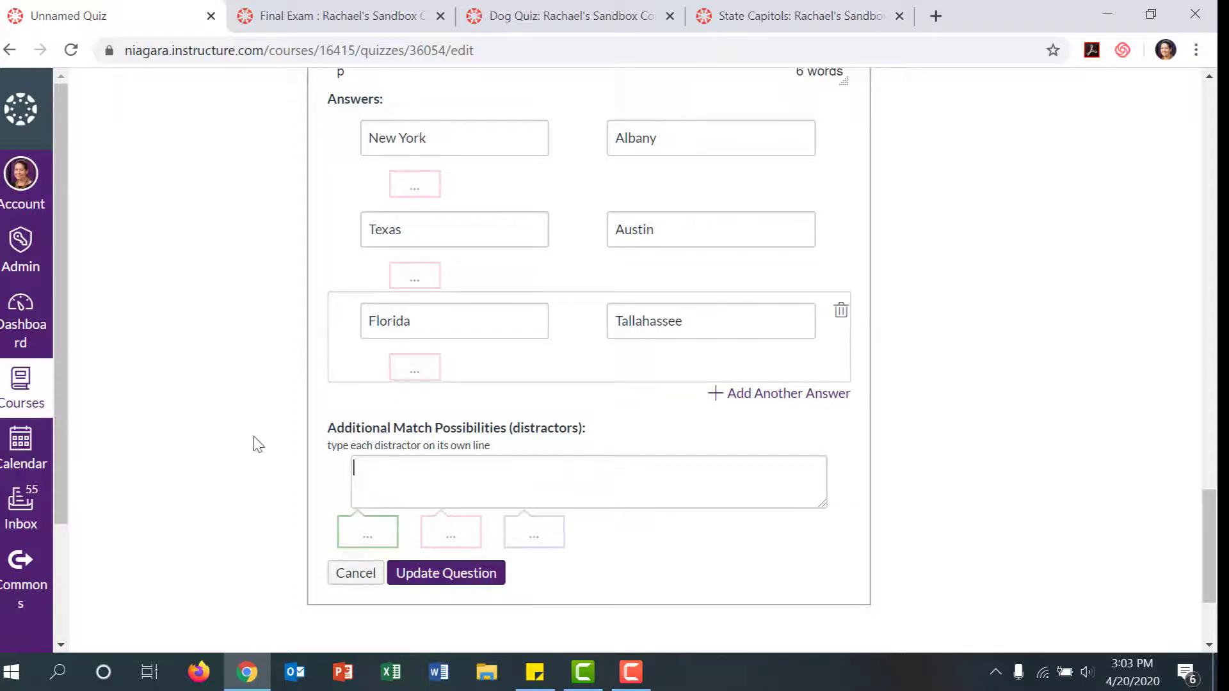
text(Santa Fe)
key(Return)
text(Albion)
key(Return)
text(London)
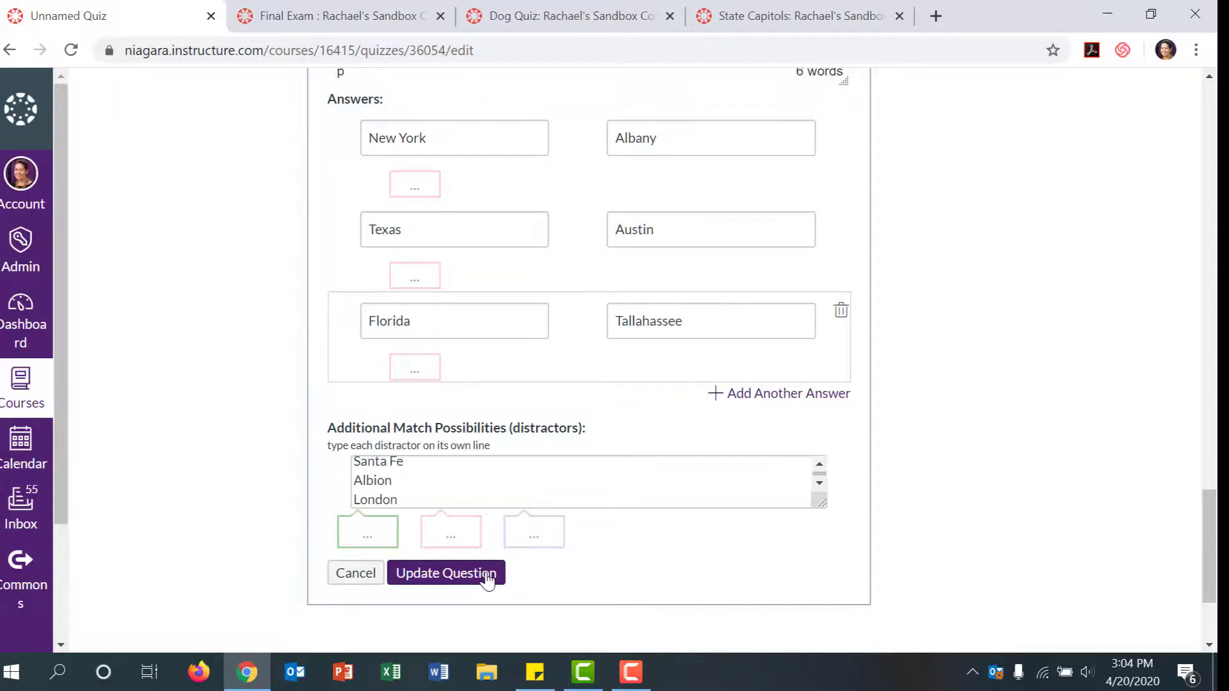
click(423, 572)
Step: Add an Essay Question worth 10 points with the text "Write a few sentences about your favorite class." and save it
click(398, 506)
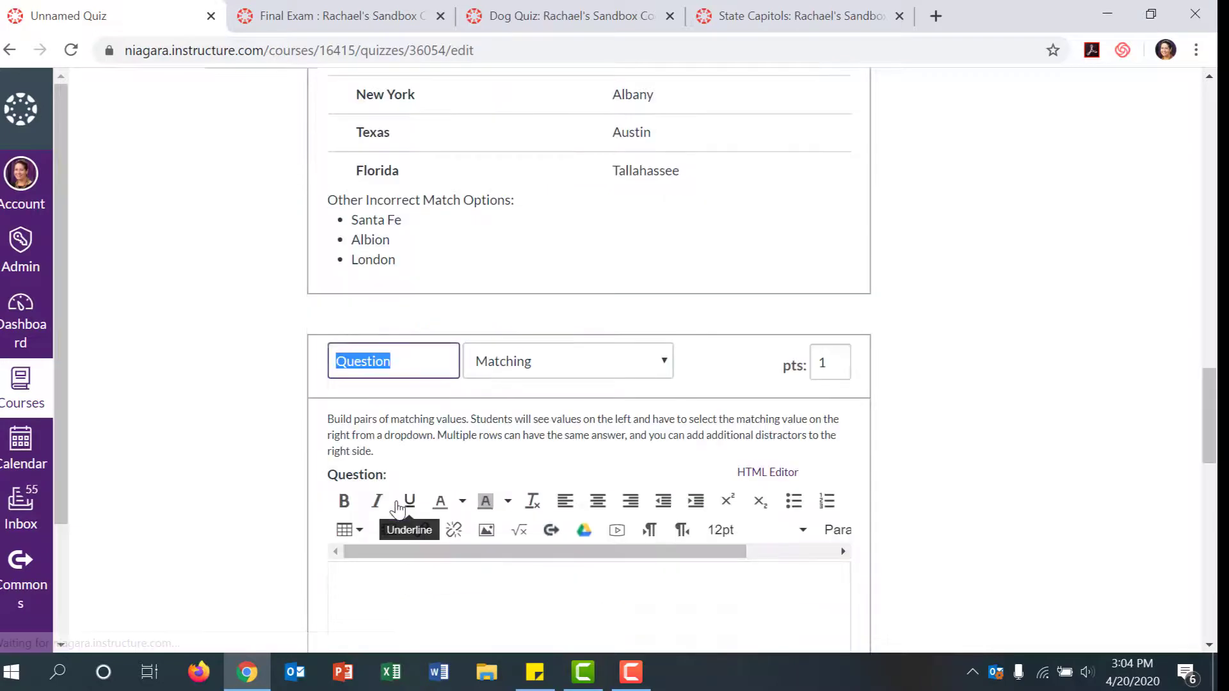
scroll(404, 522, down, 2)
scroll(469, 316, down, 2)
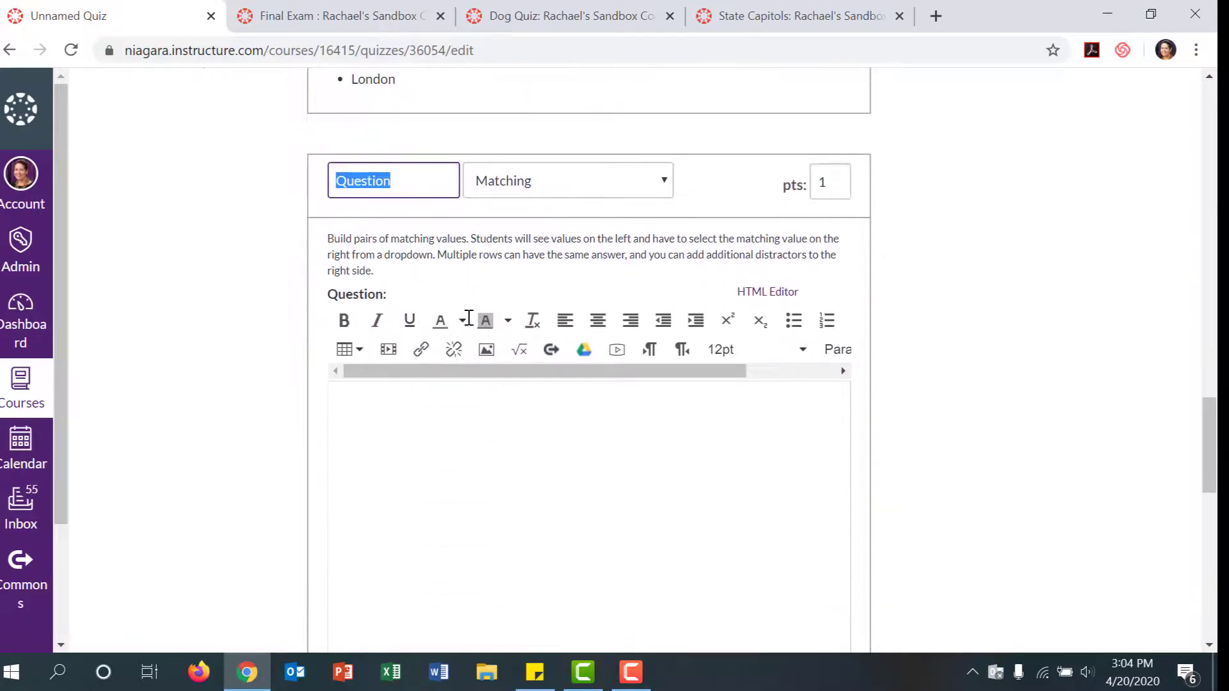
click(546, 177)
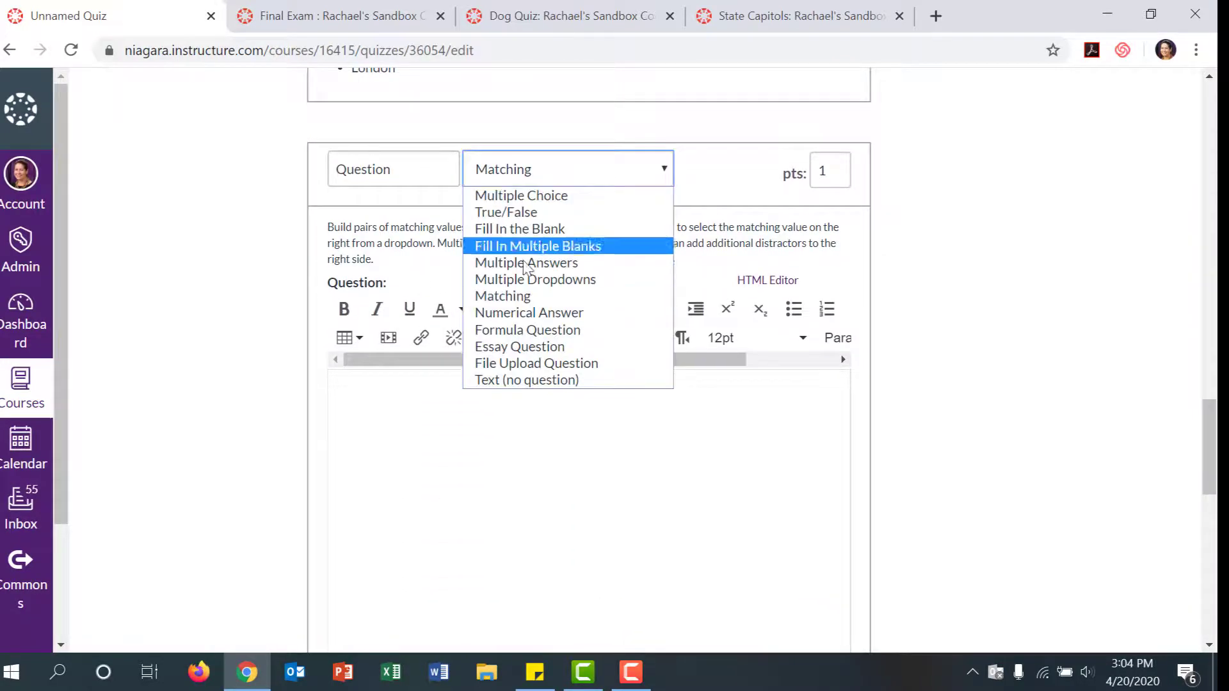
click(531, 349)
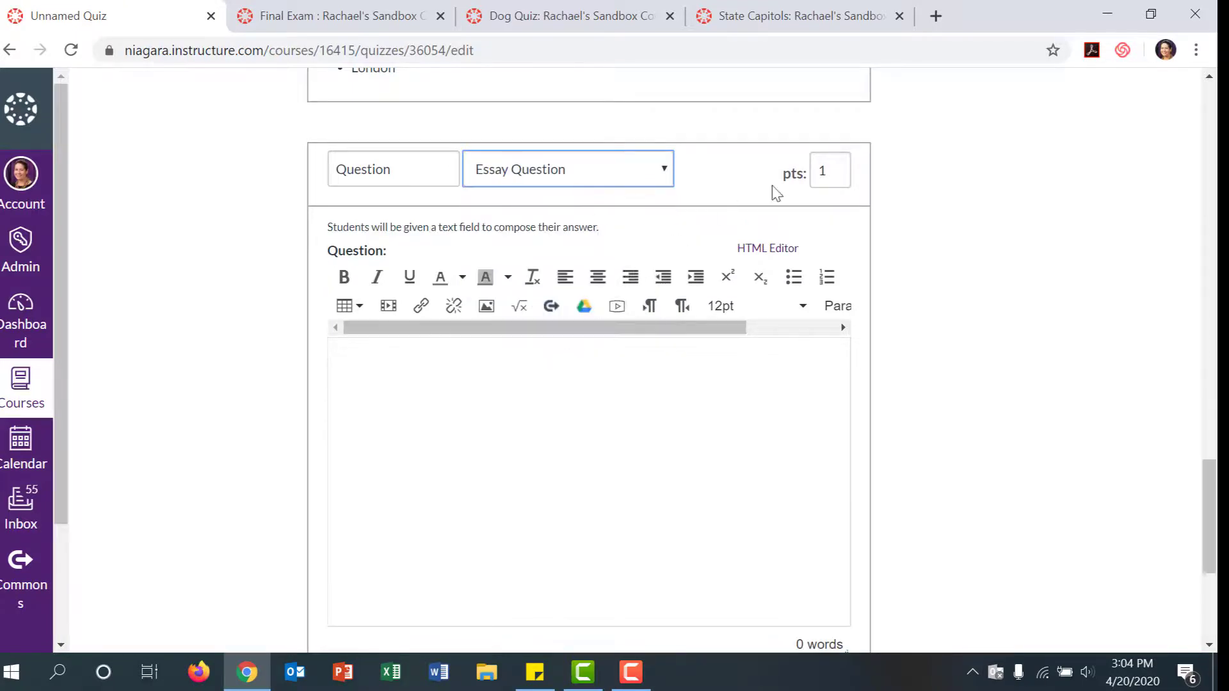
double_click(831, 169)
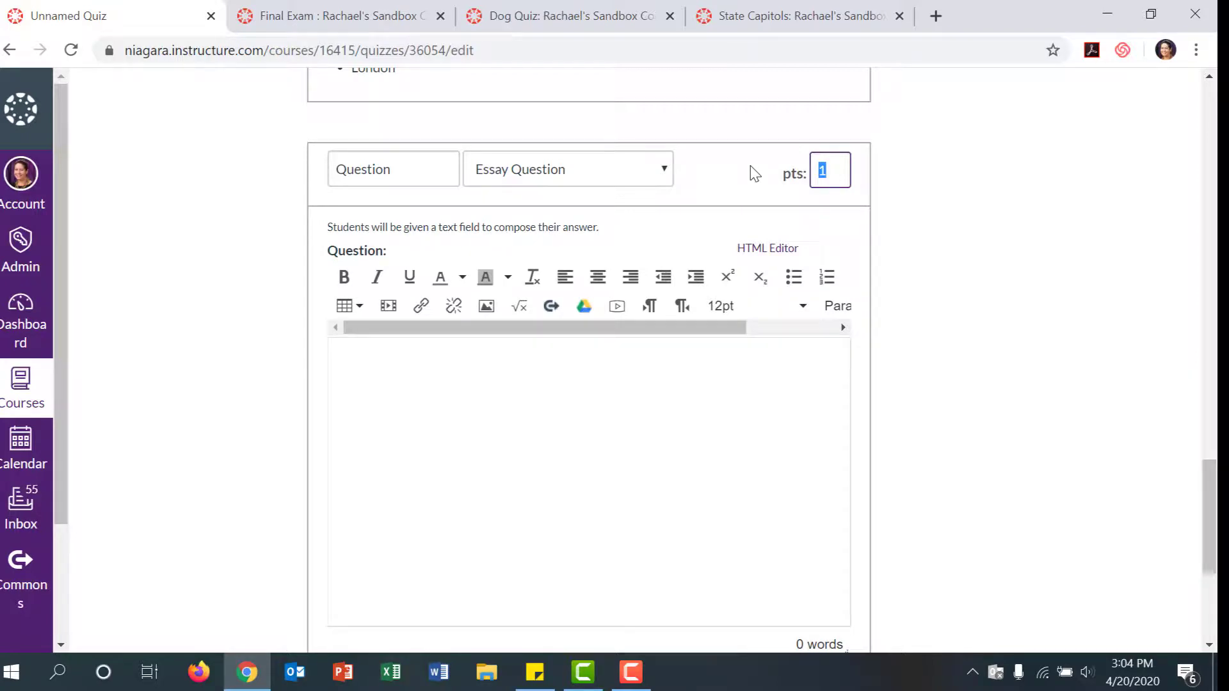
text(10)
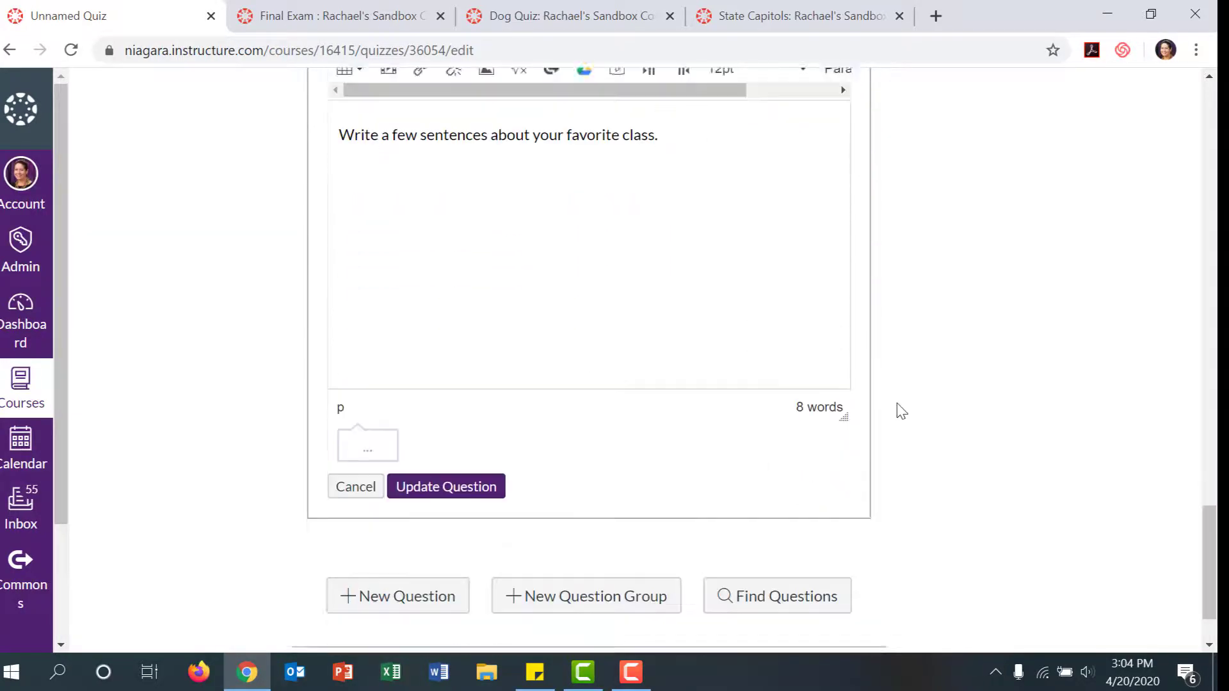
scroll(704, 428, down, 1)
click(482, 438)
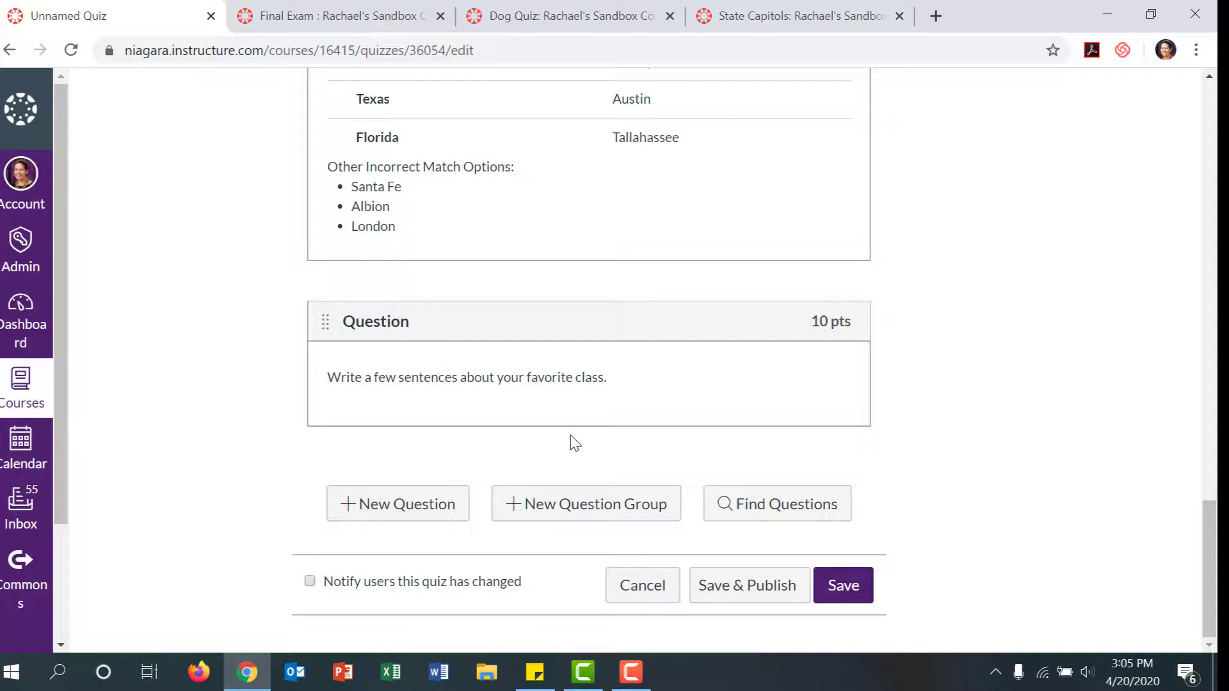
Step: Create a question group named Final Exam that picks 3 questions at 1 point per question
click(564, 503)
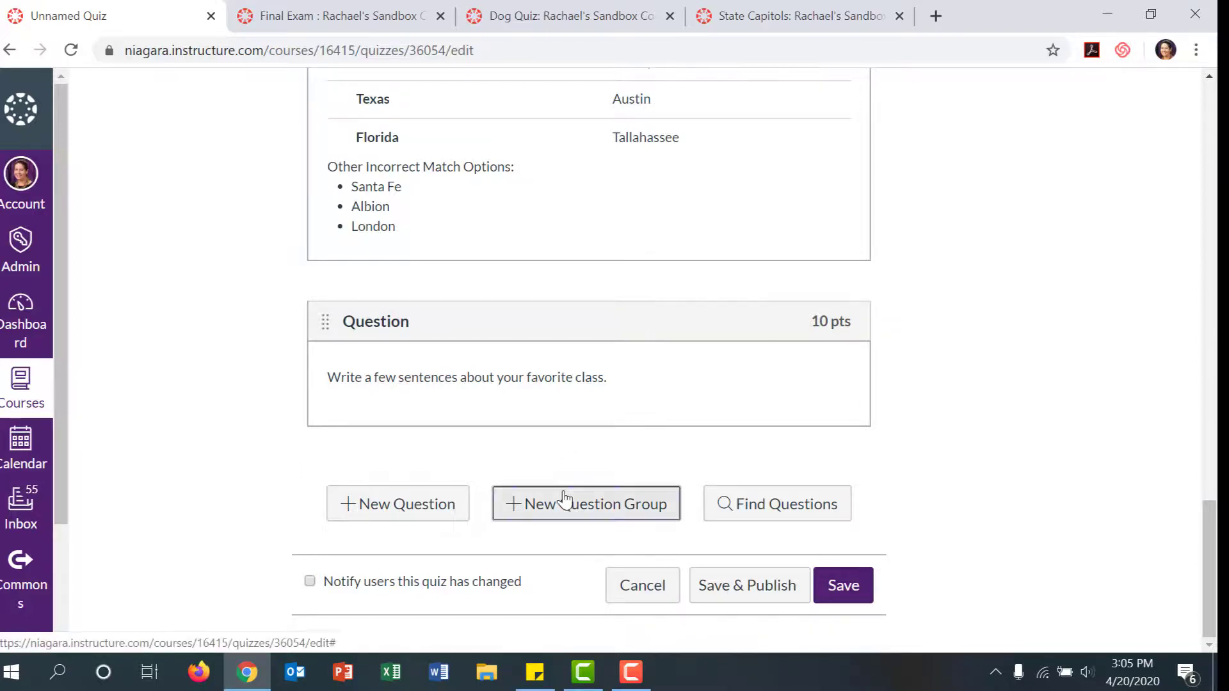
text(Fi)
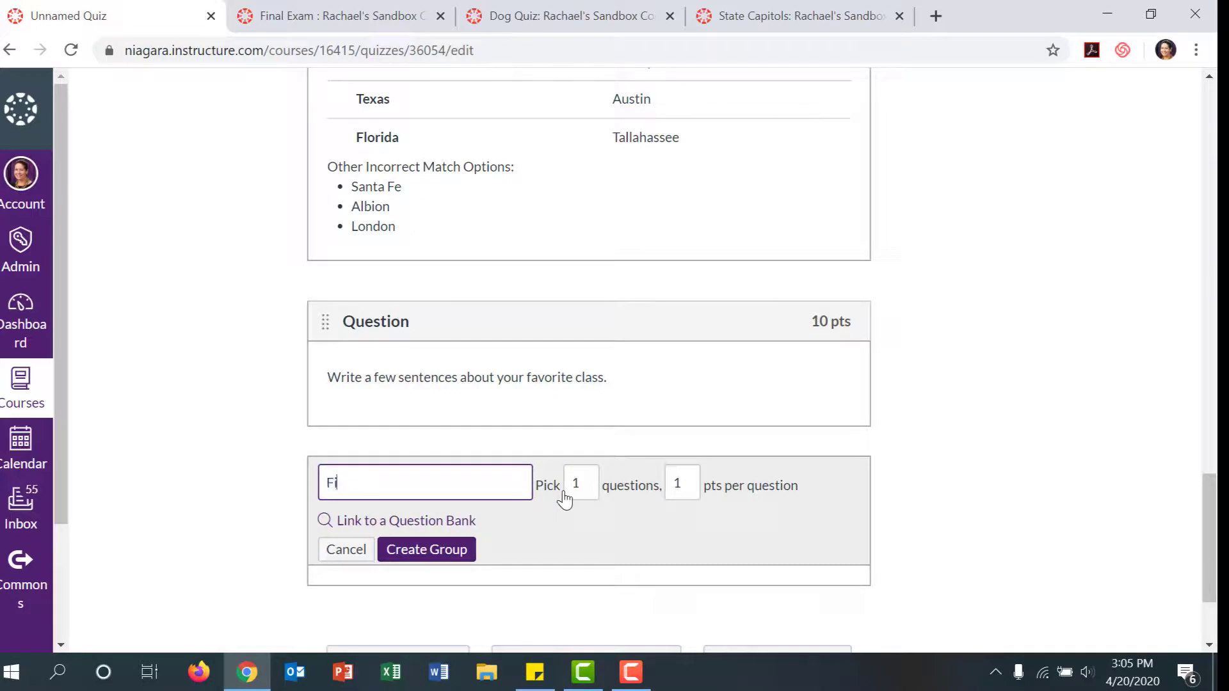
text(nal Exam)
click(576, 483)
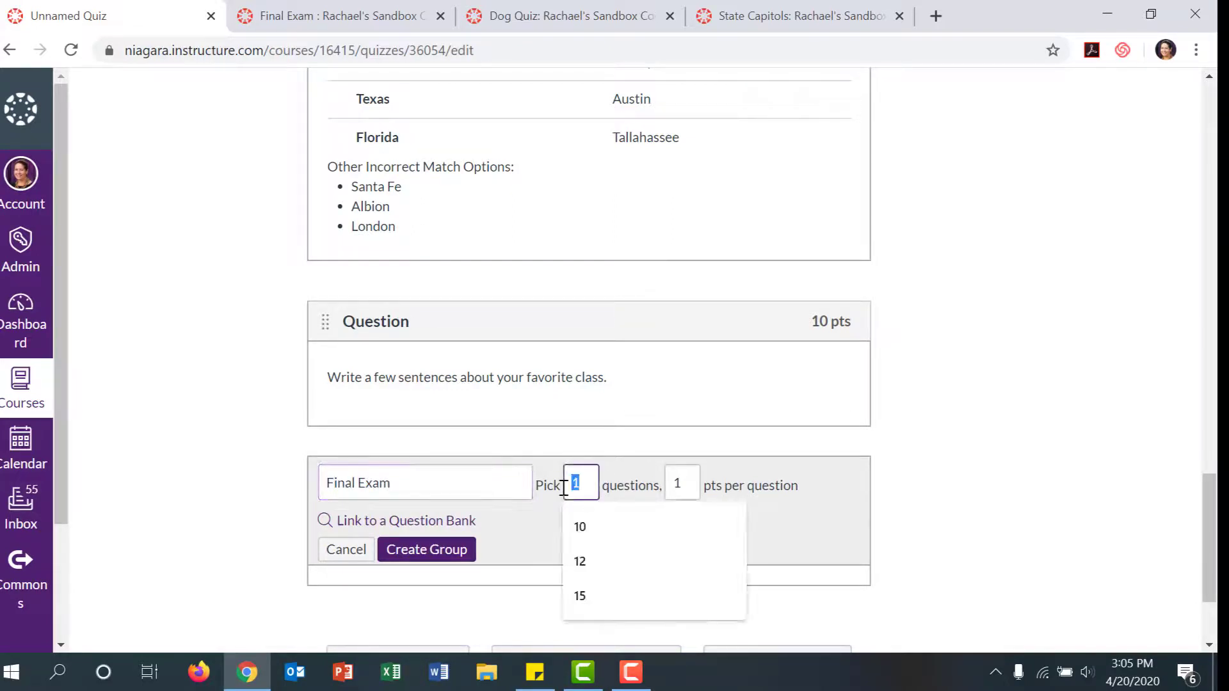
text(3)
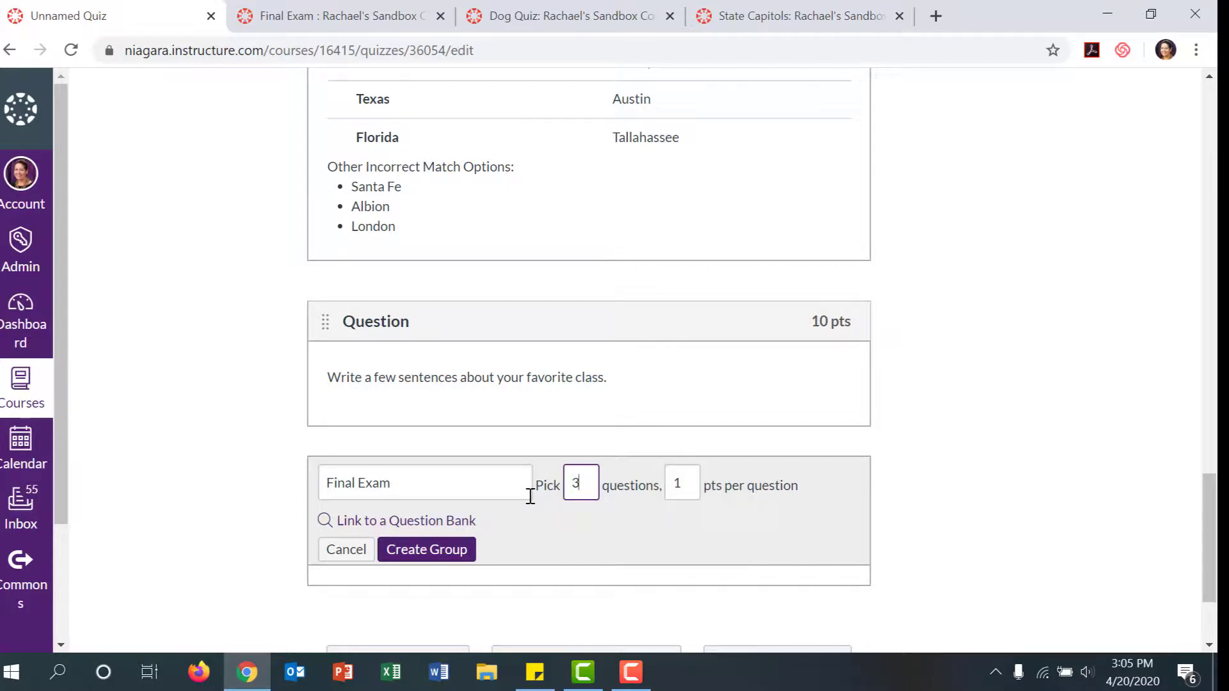
click(453, 556)
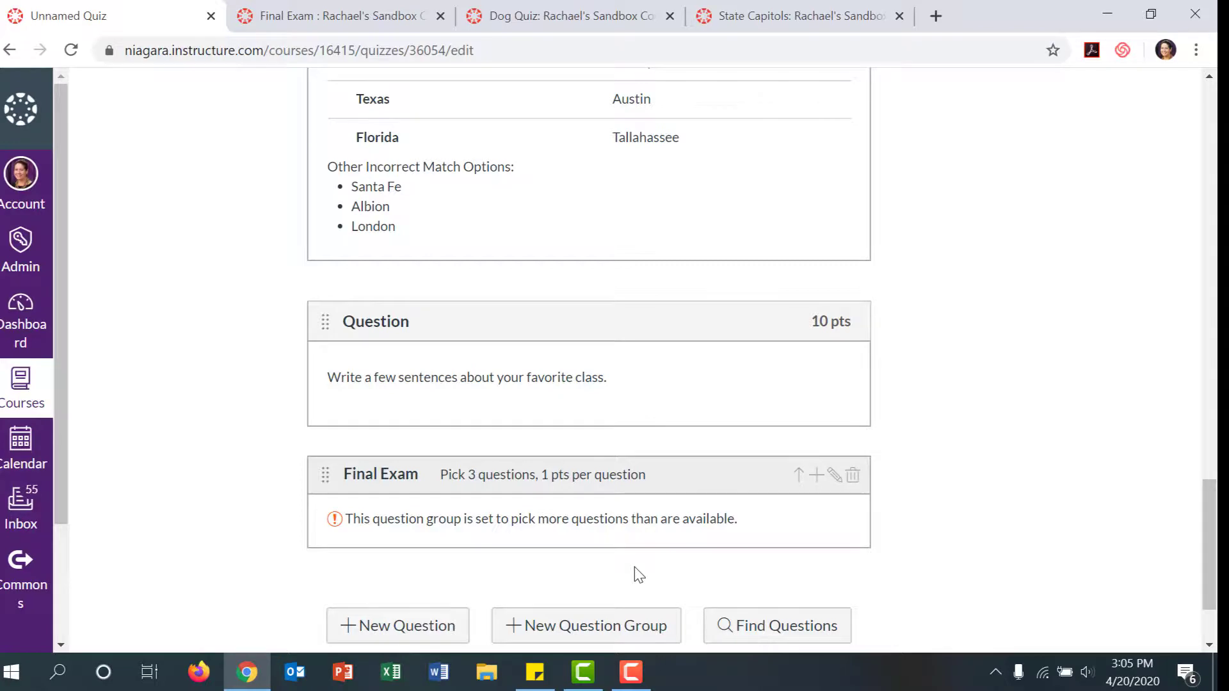
Step: Move the multiple-dropdown, fill-in-the-blank and multiple-choice questions about the dog's name into the Final Exam question group
scroll(637, 574, up, 10)
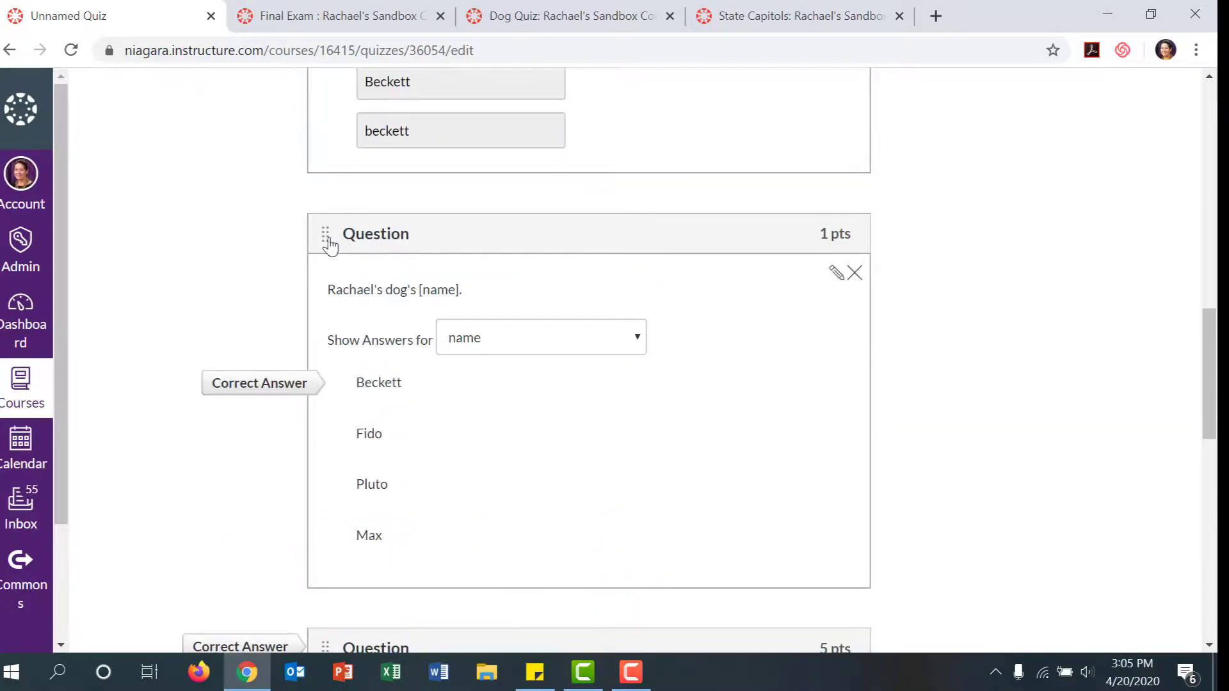
drag(326, 237, 384, 159)
scroll(387, 159, up, 8)
scroll(390, 160, up, 5)
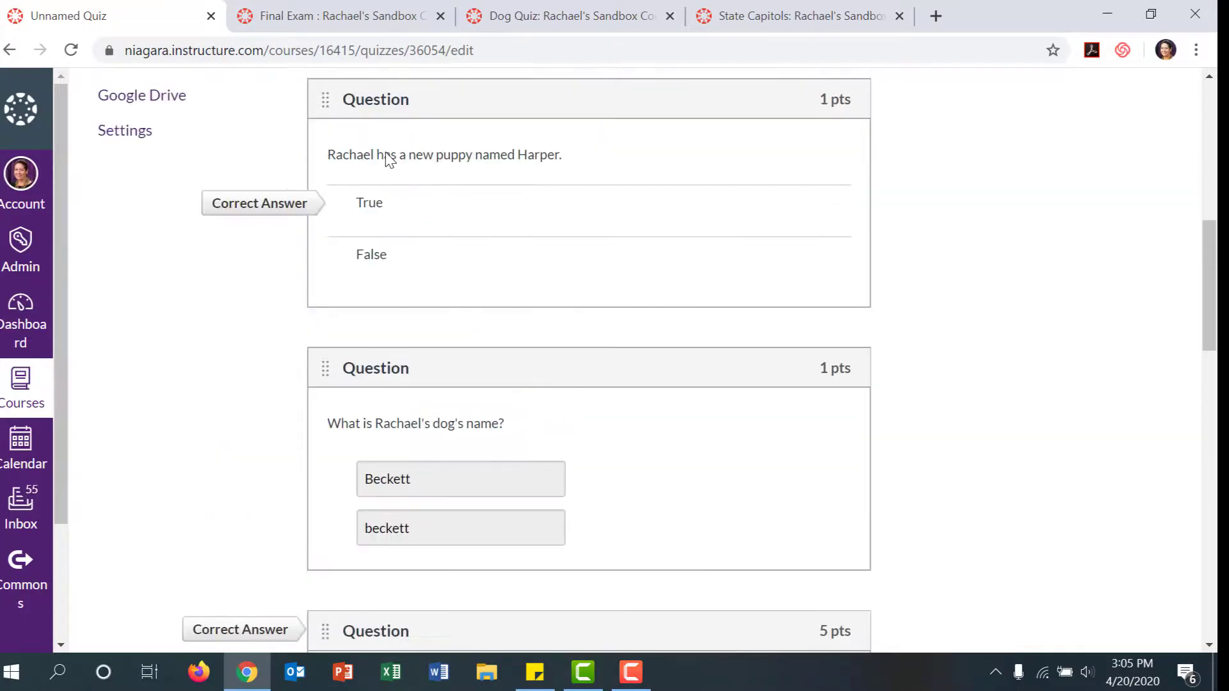
drag(327, 366, 371, 302)
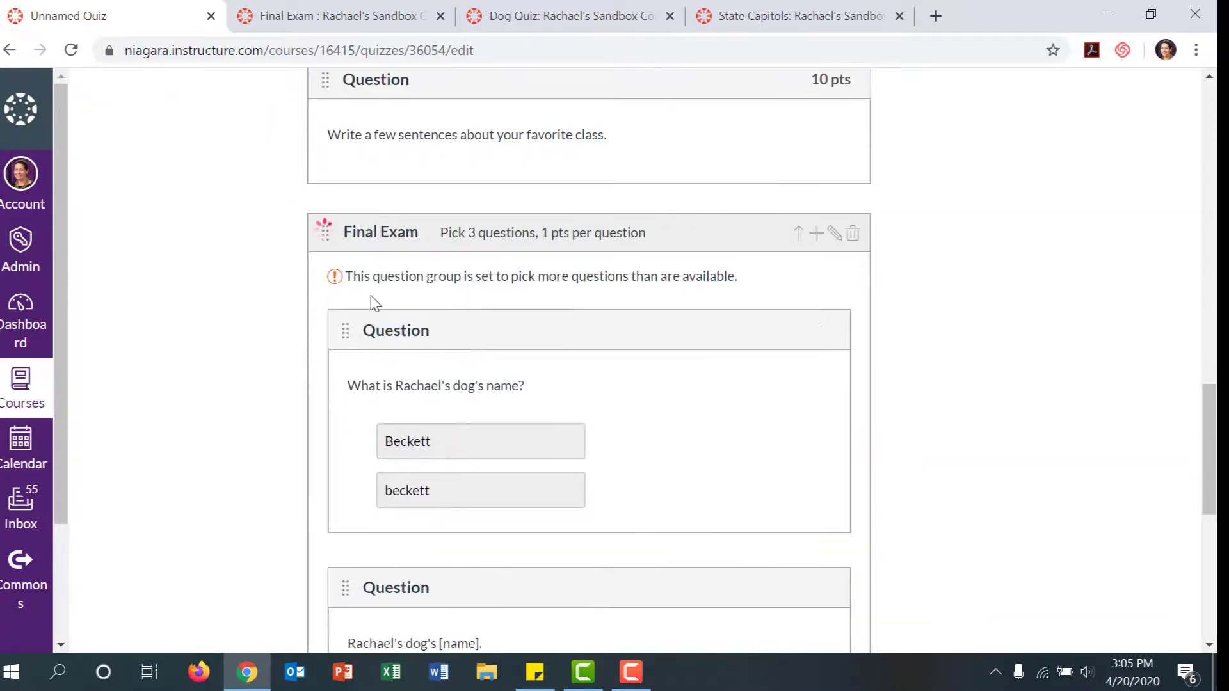
scroll(371, 294, up, 10)
scroll(345, 224, down, 8)
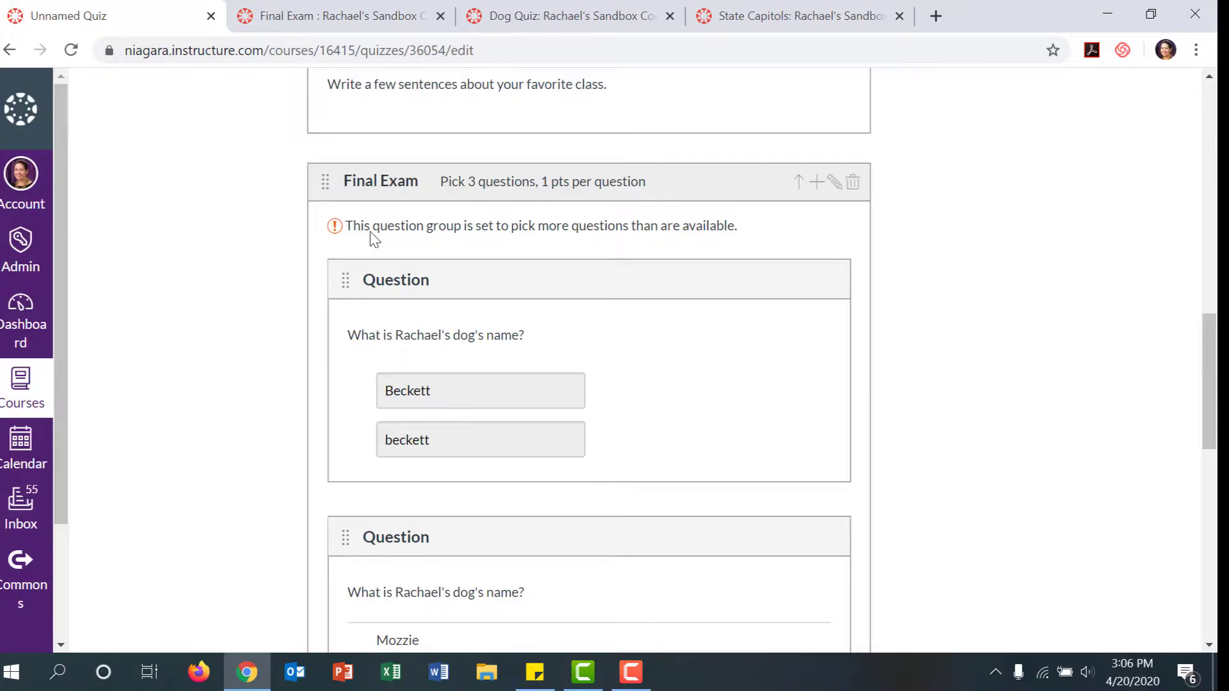
Step: Review the questions inside the Final Exam group and the questions left outside it
scroll(349, 245, down, 6)
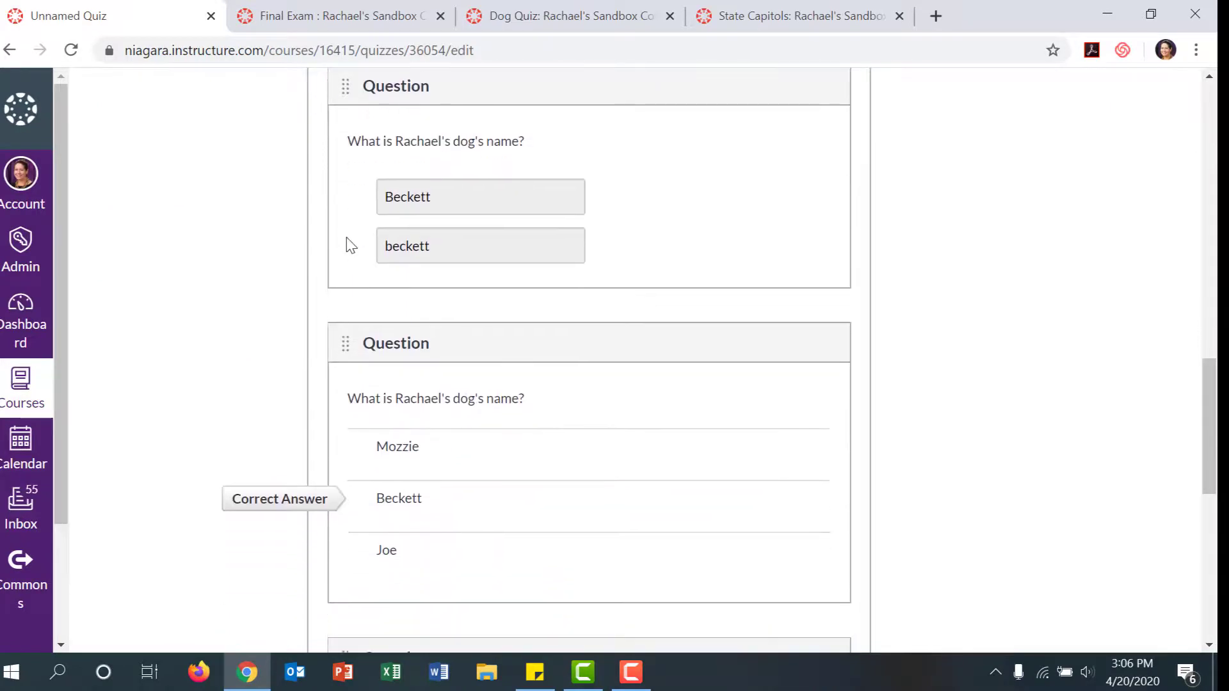
scroll(349, 246, down, 6)
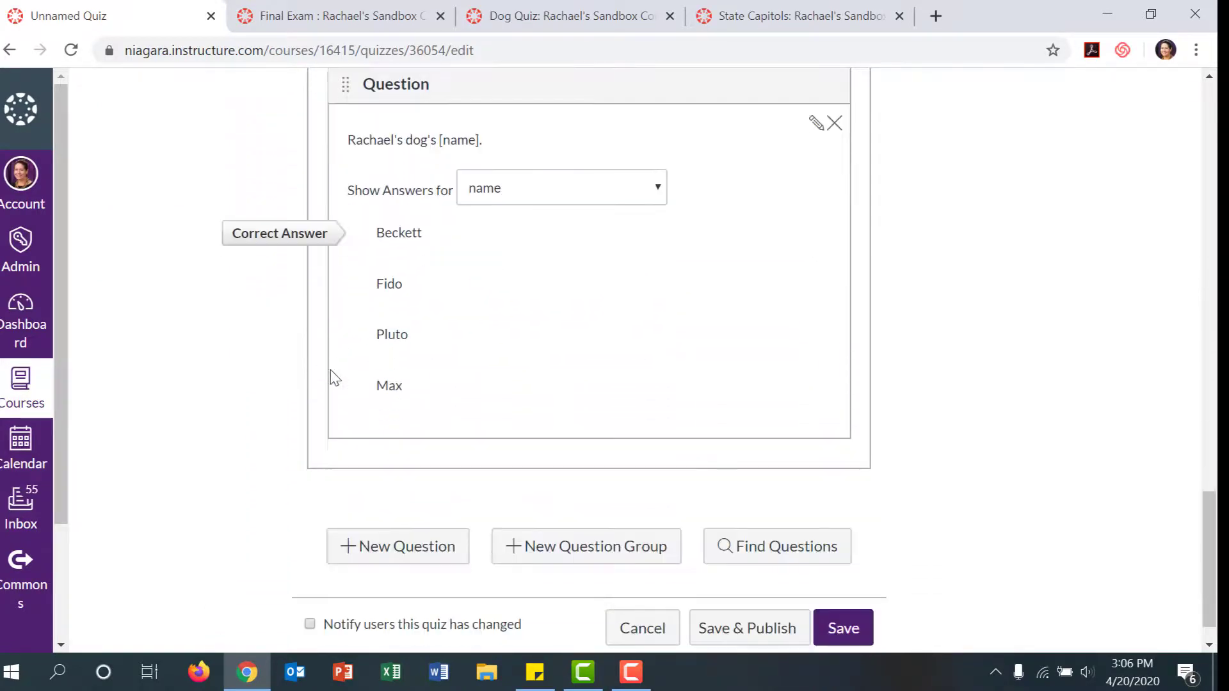
scroll(333, 376, up, 7)
scroll(333, 377, up, 5)
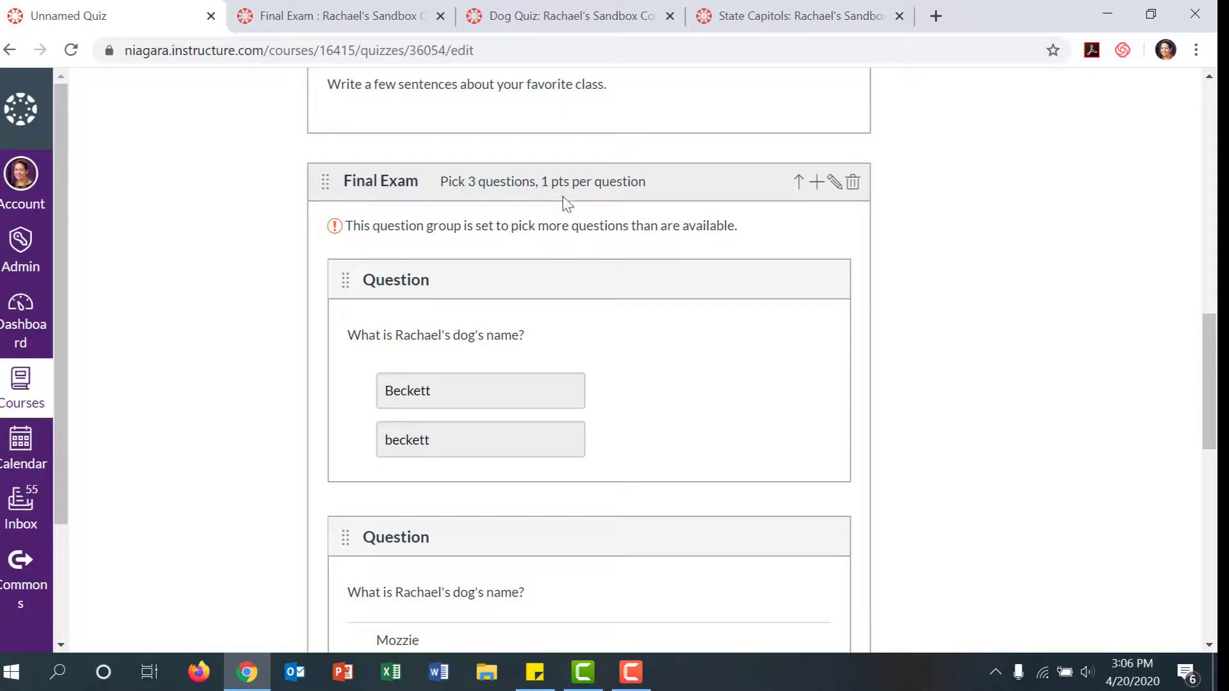
scroll(539, 247, up, 1)
scroll(540, 246, up, 4)
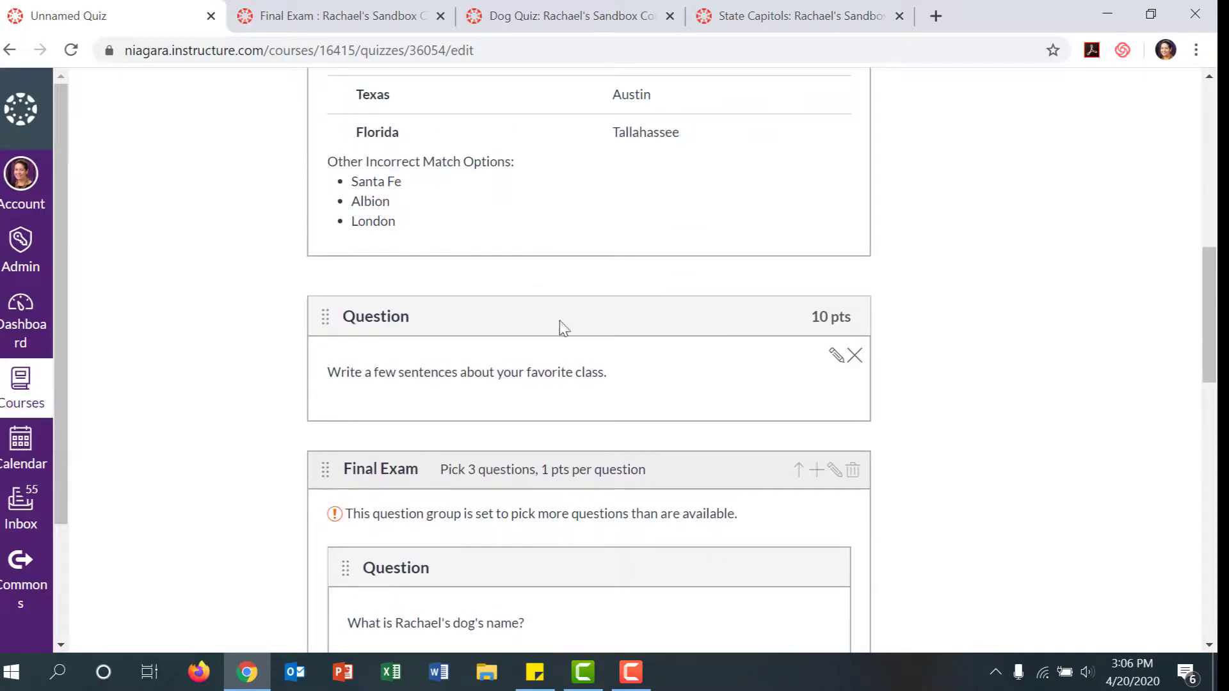
scroll(562, 323, up, 3)
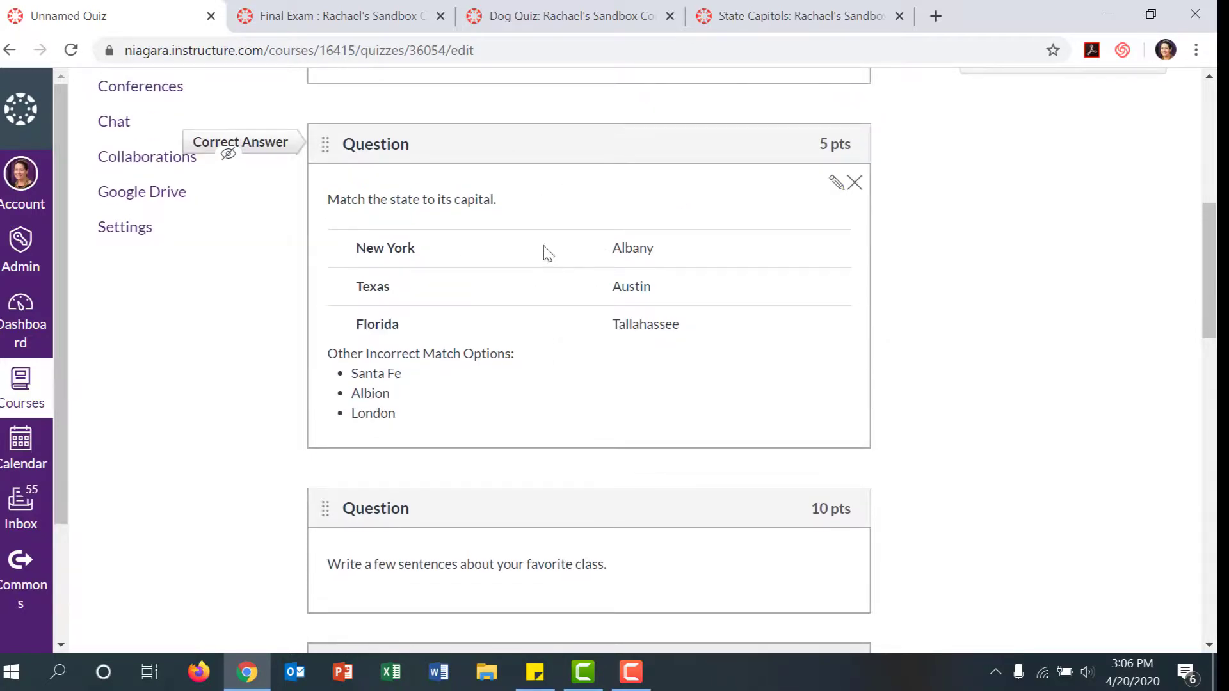
scroll(541, 253, up, 4)
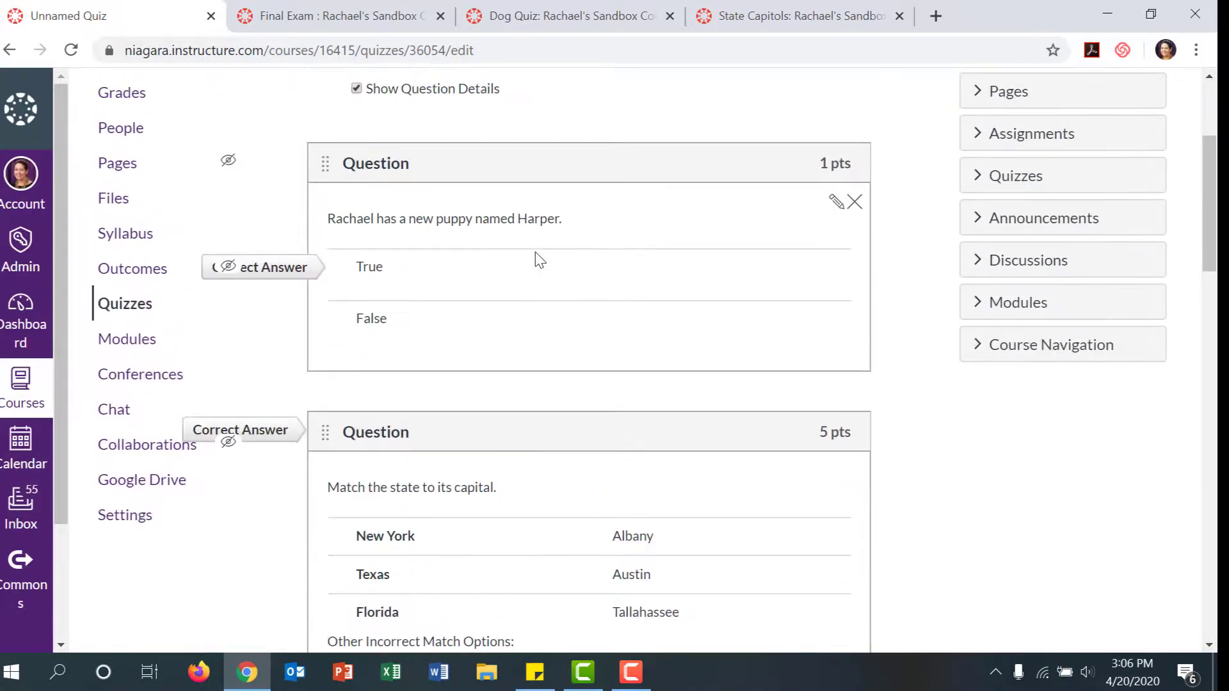
scroll(362, 355, down, 15)
scroll(361, 355, down, 5)
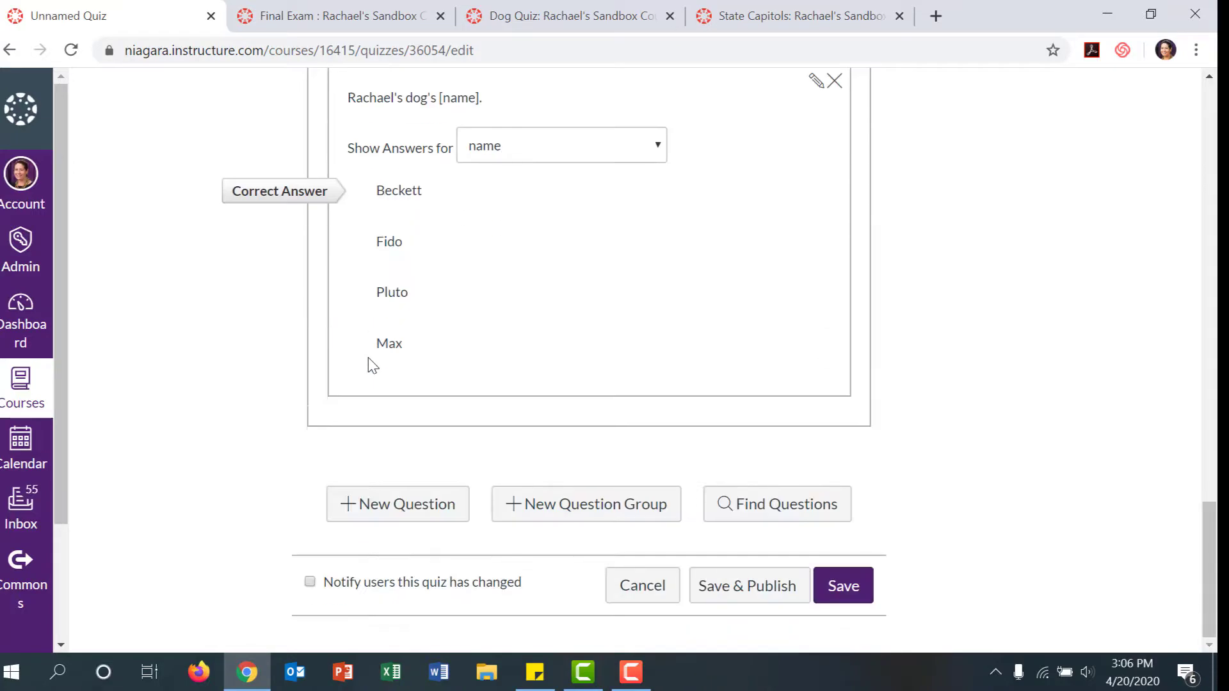
Step: Start a question group named Extra, link it to the Unfiled Questions bank and set it to pick 3 questions
click(549, 505)
scroll(551, 506, down, 2)
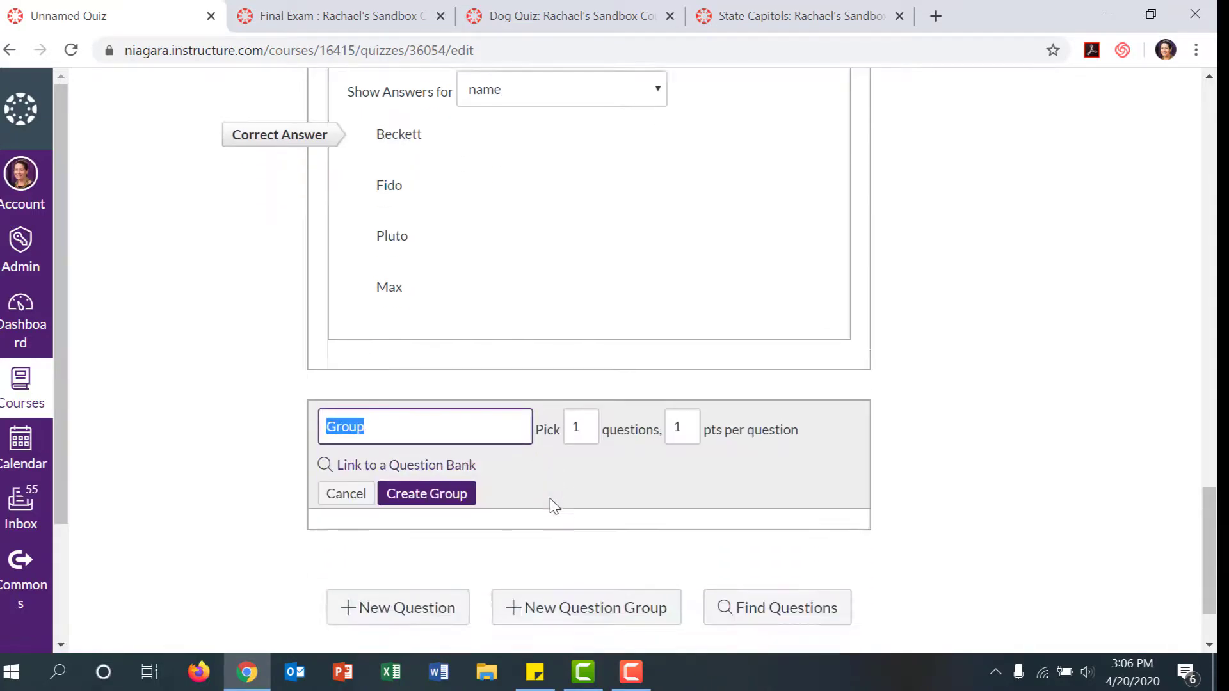
text(Extra)
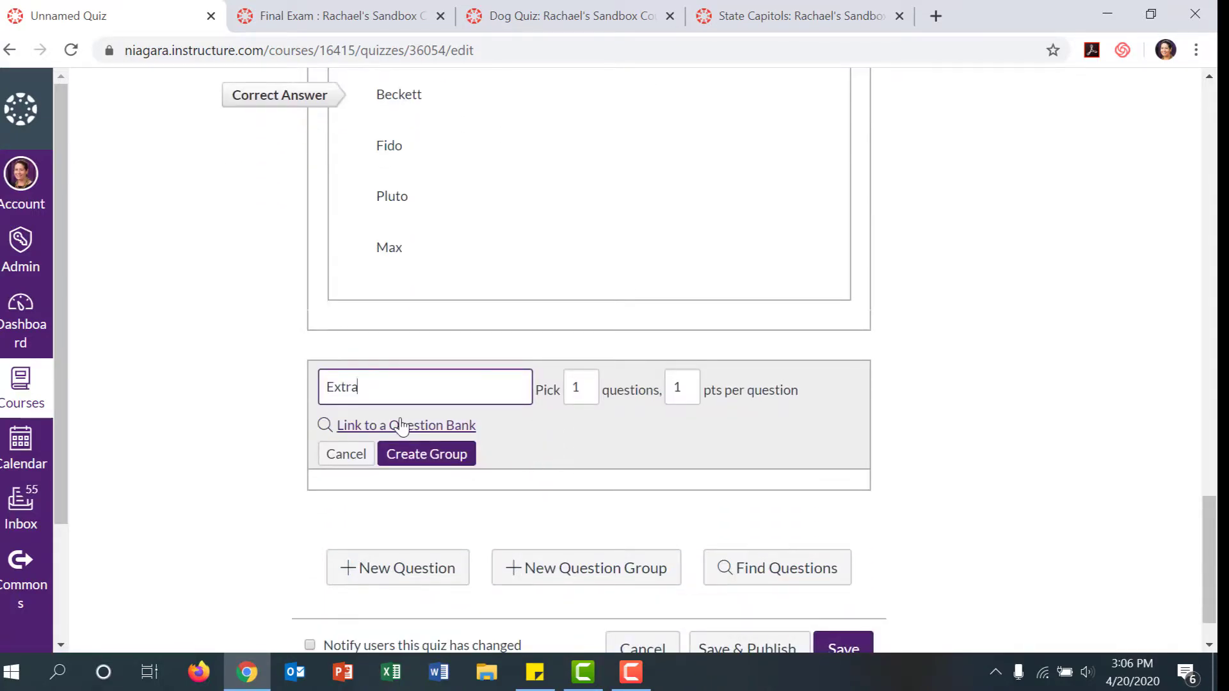
click(313, 409)
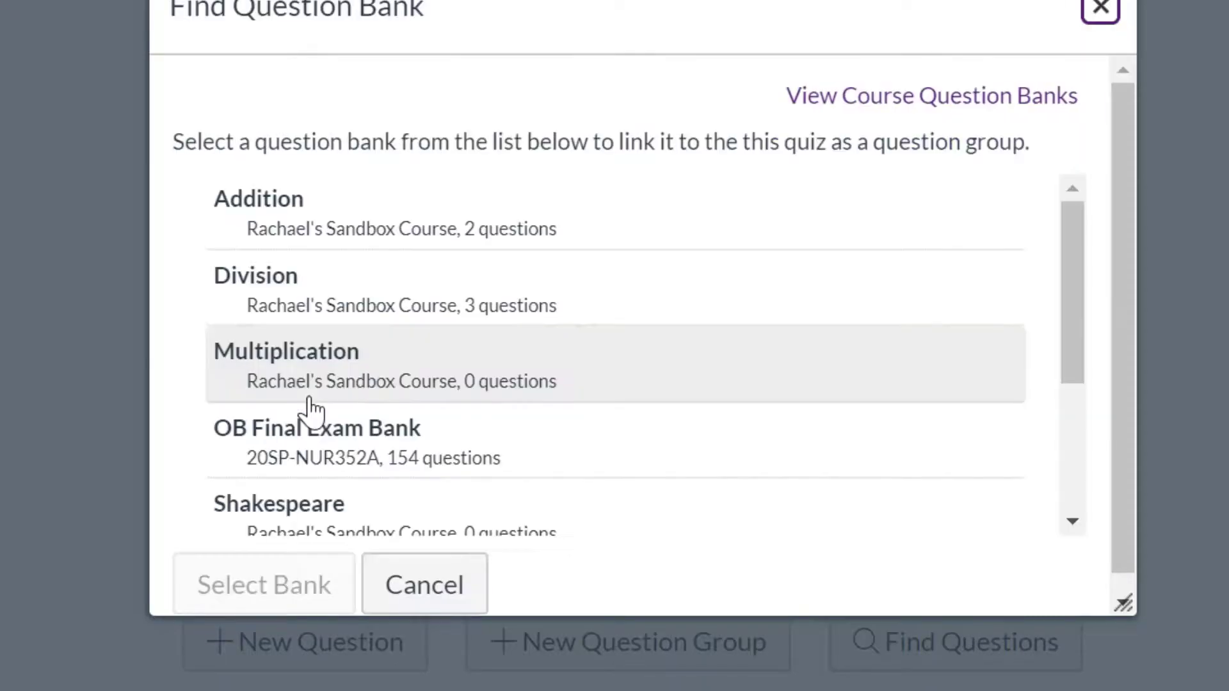
scroll(416, 320, down, 3)
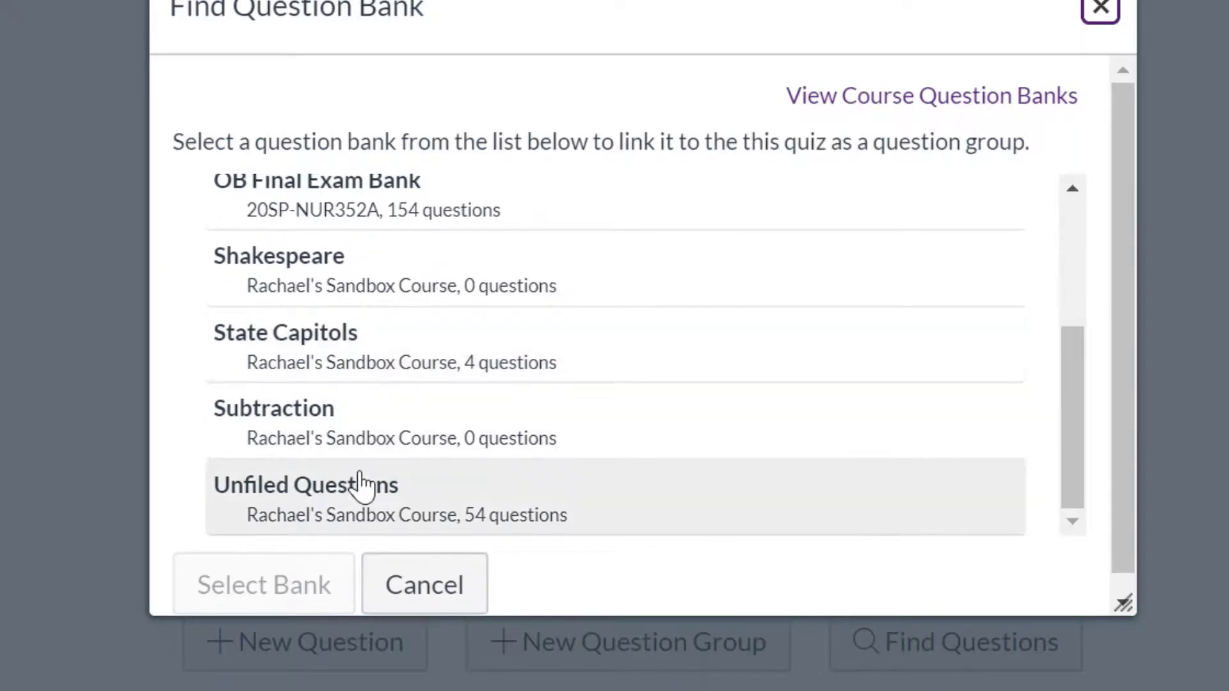
click(381, 509)
click(272, 583)
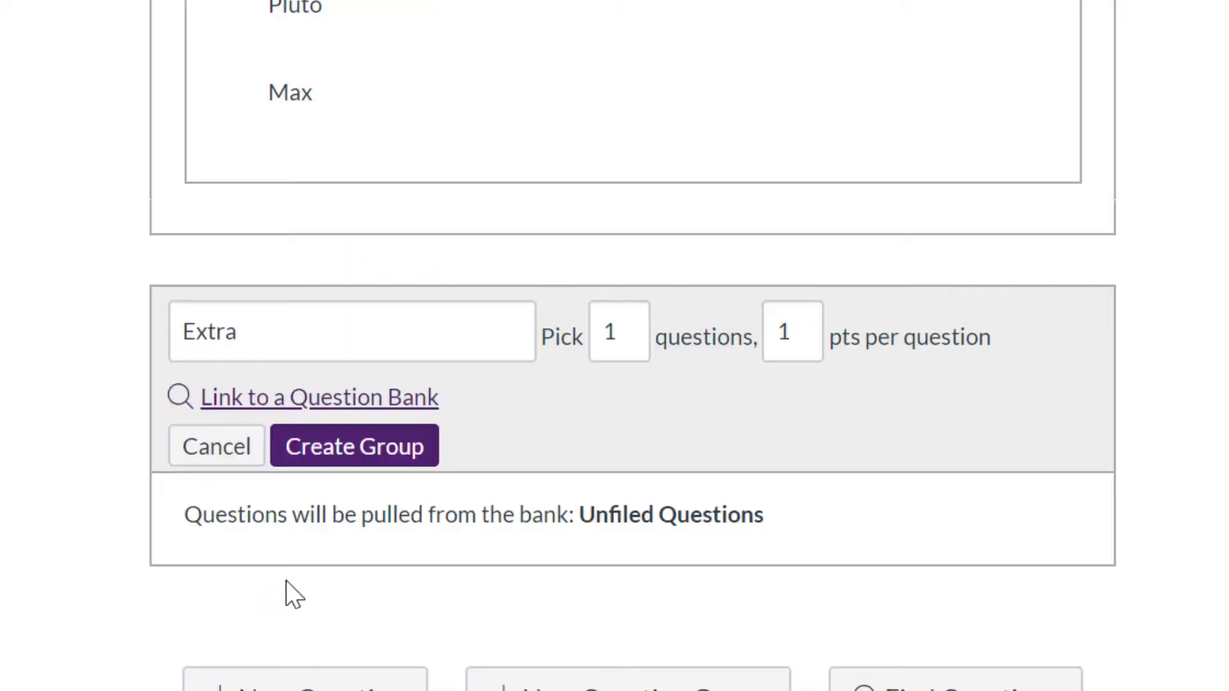
click(635, 332)
text(3)
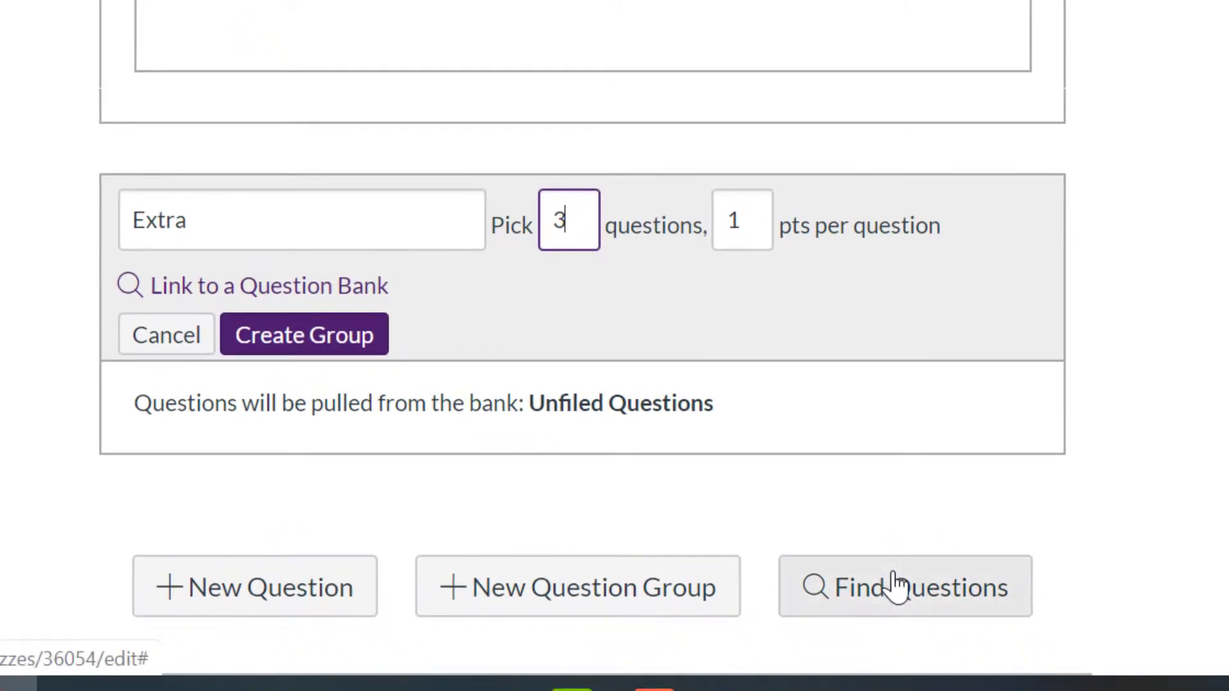
Step: Find existing questions for the quiz and look through the Unfiled Questions bank down to the question group selection
click(897, 586)
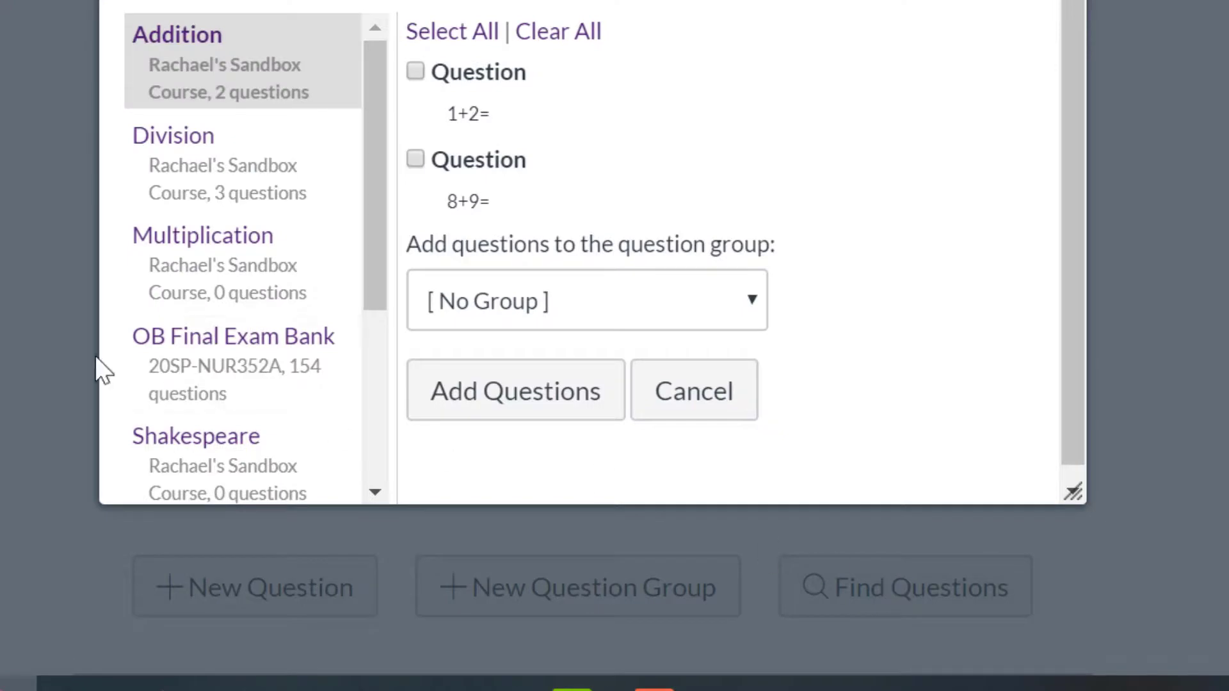
scroll(228, 354, down, 5)
click(206, 426)
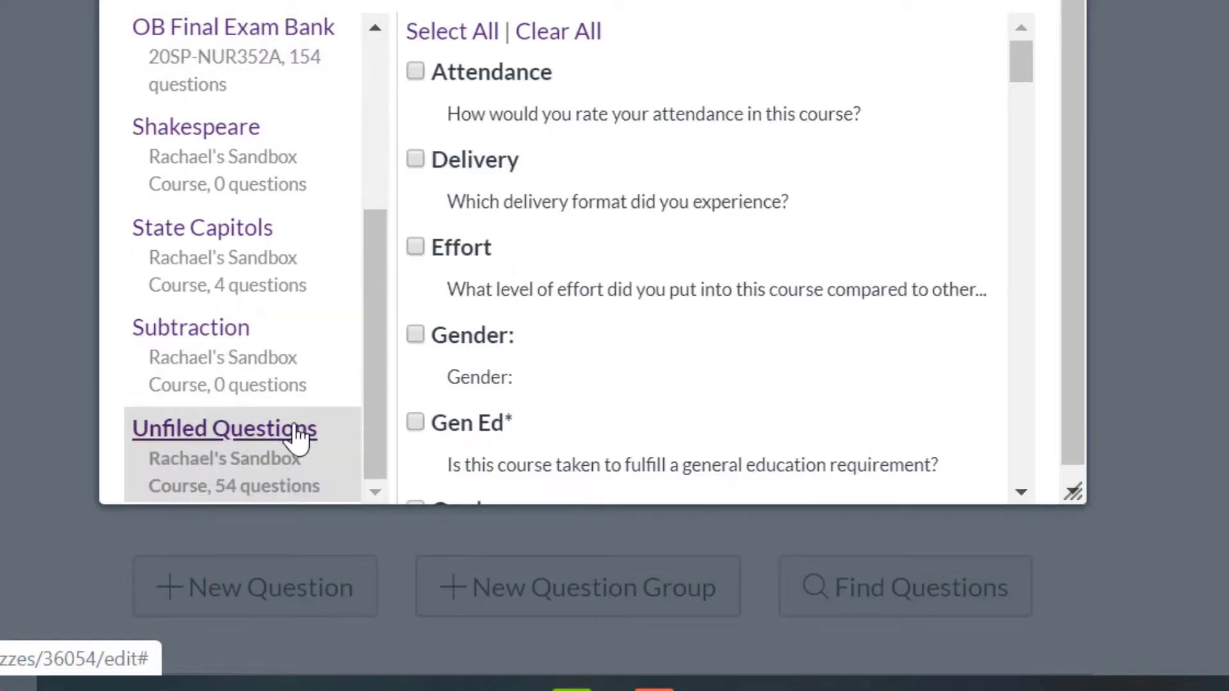
scroll(521, 156, down, 10)
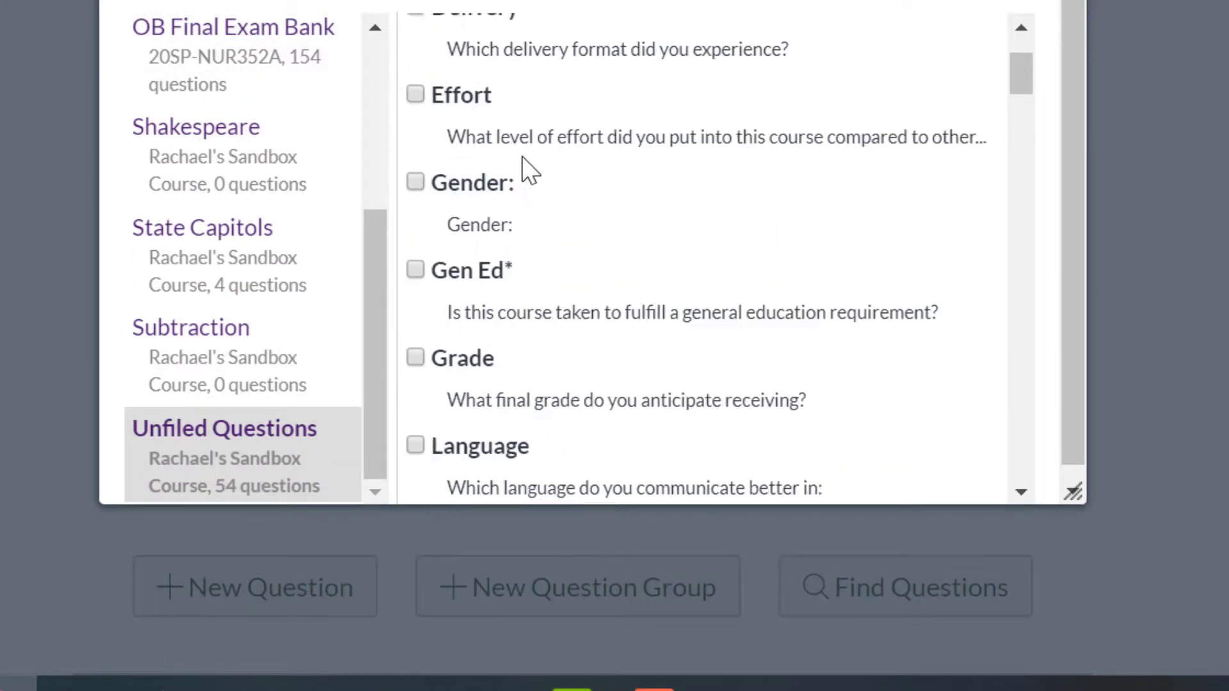
scroll(521, 157, down, 6)
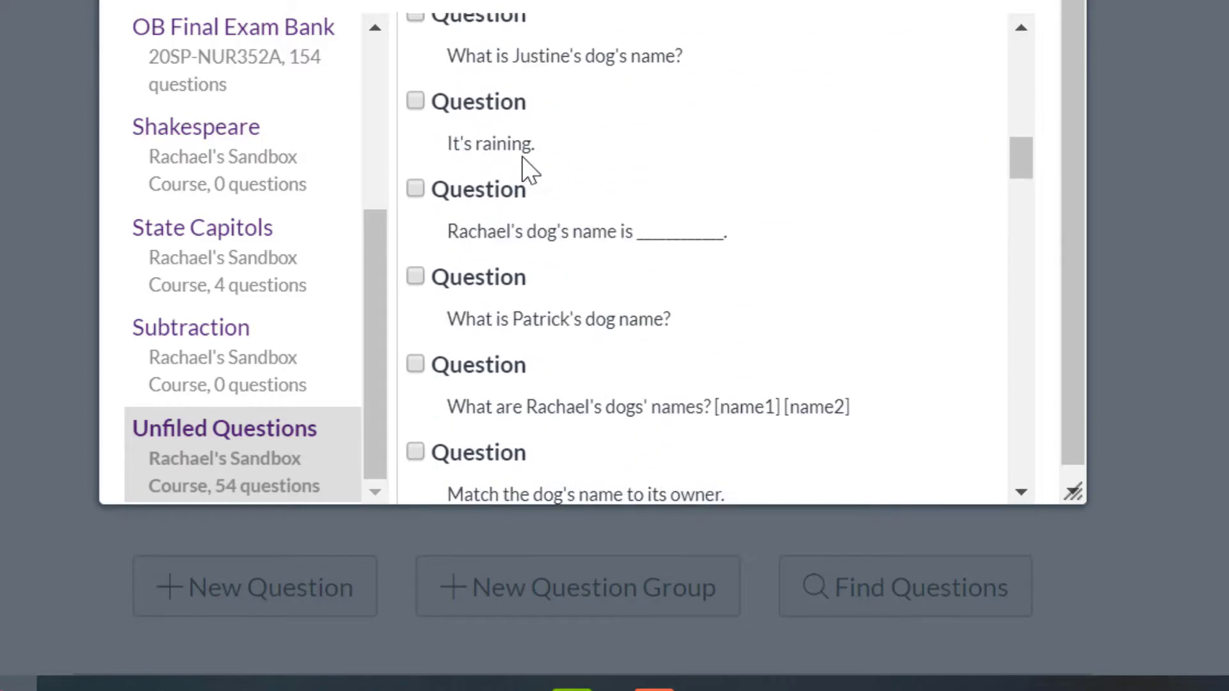
scroll(521, 156, up, 2)
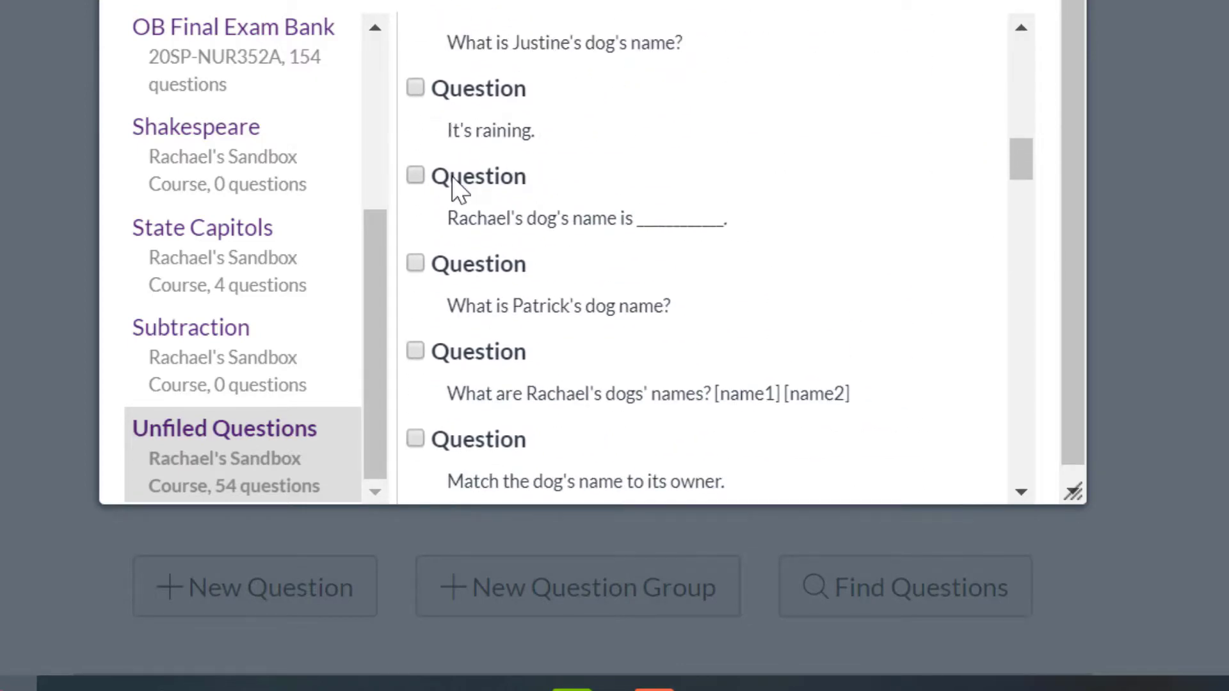
scroll(455, 190, down, 15)
scroll(453, 181, down, 10)
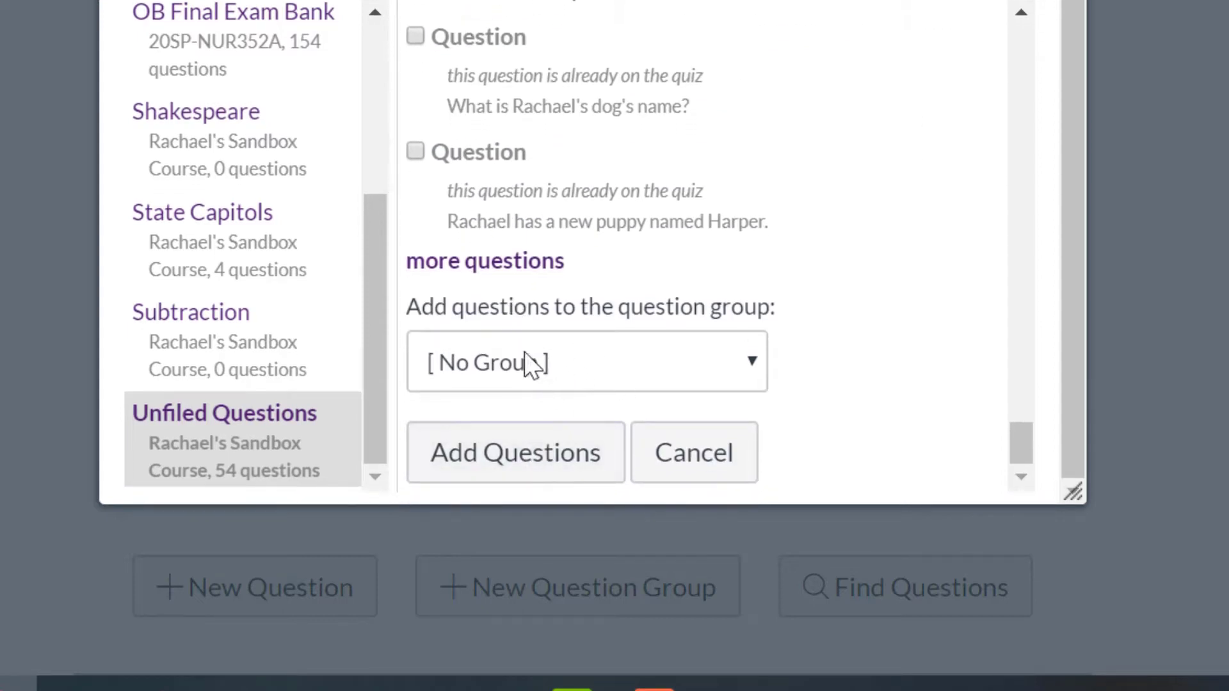
Step: Finish finding questions without selecting any, then save and publish the Final Exam quiz
click(527, 448)
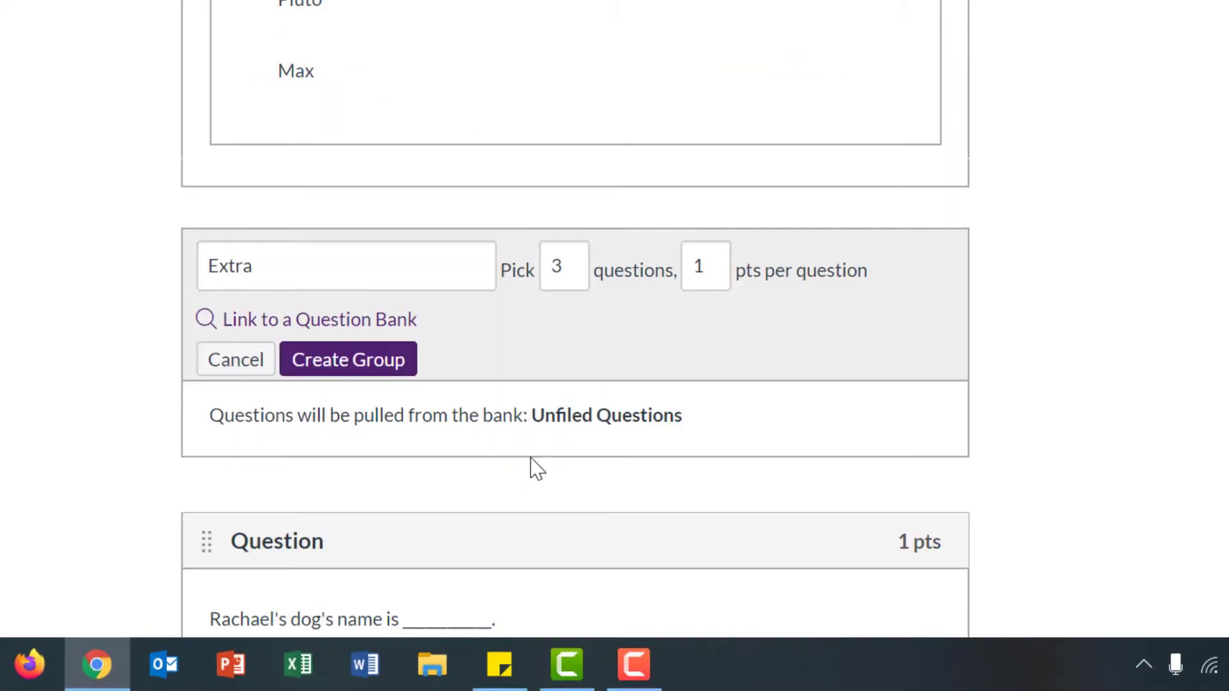
scroll(538, 461, down, 4)
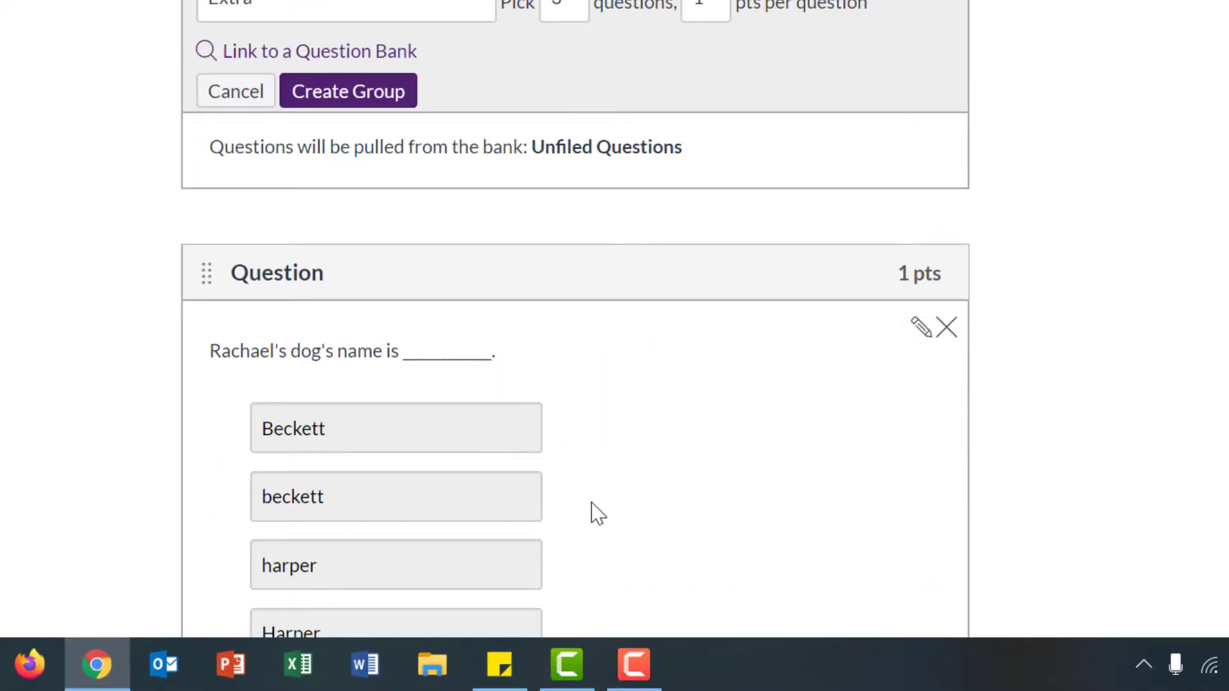
scroll(583, 512, down, 6)
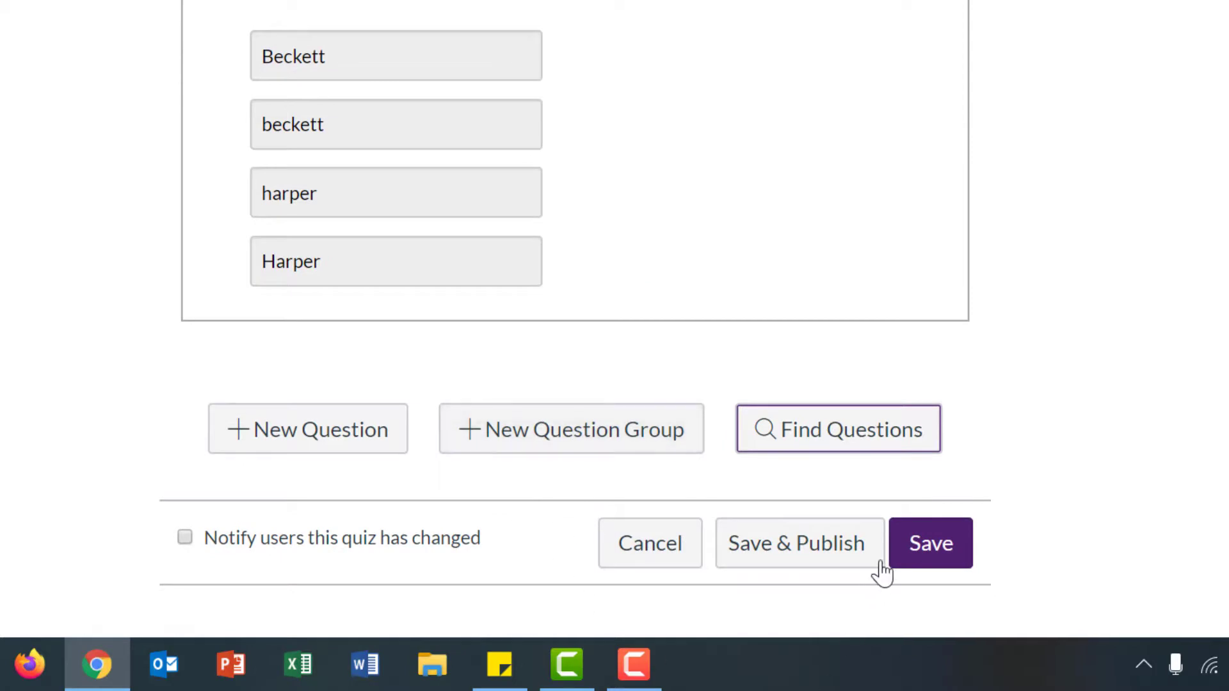
click(839, 569)
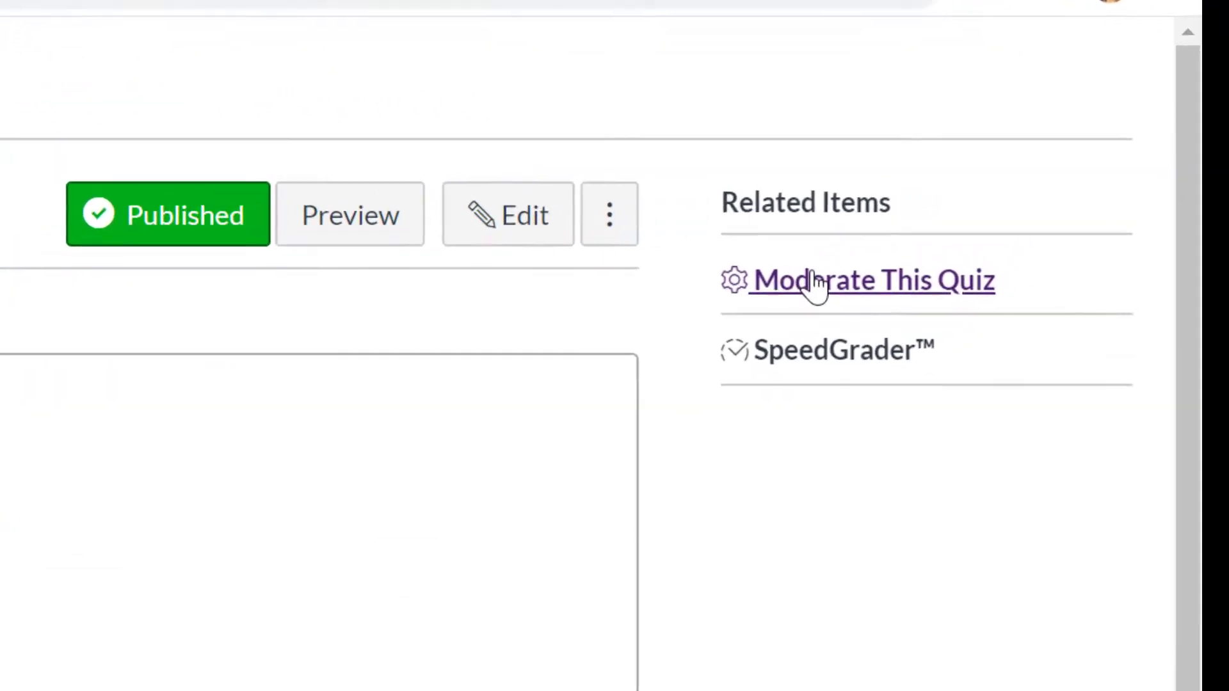
Step: Moderate the quiz to give the first listed student 15 extra minutes on every attempt, and save the extension
click(776, 296)
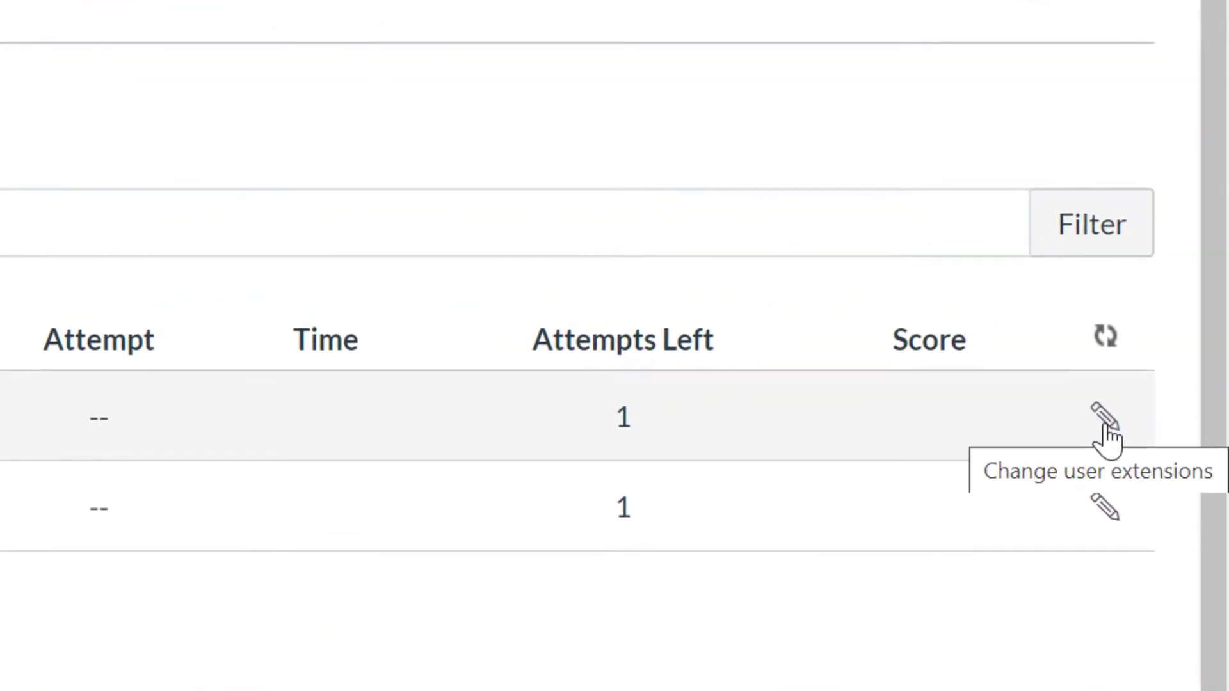
click(1106, 419)
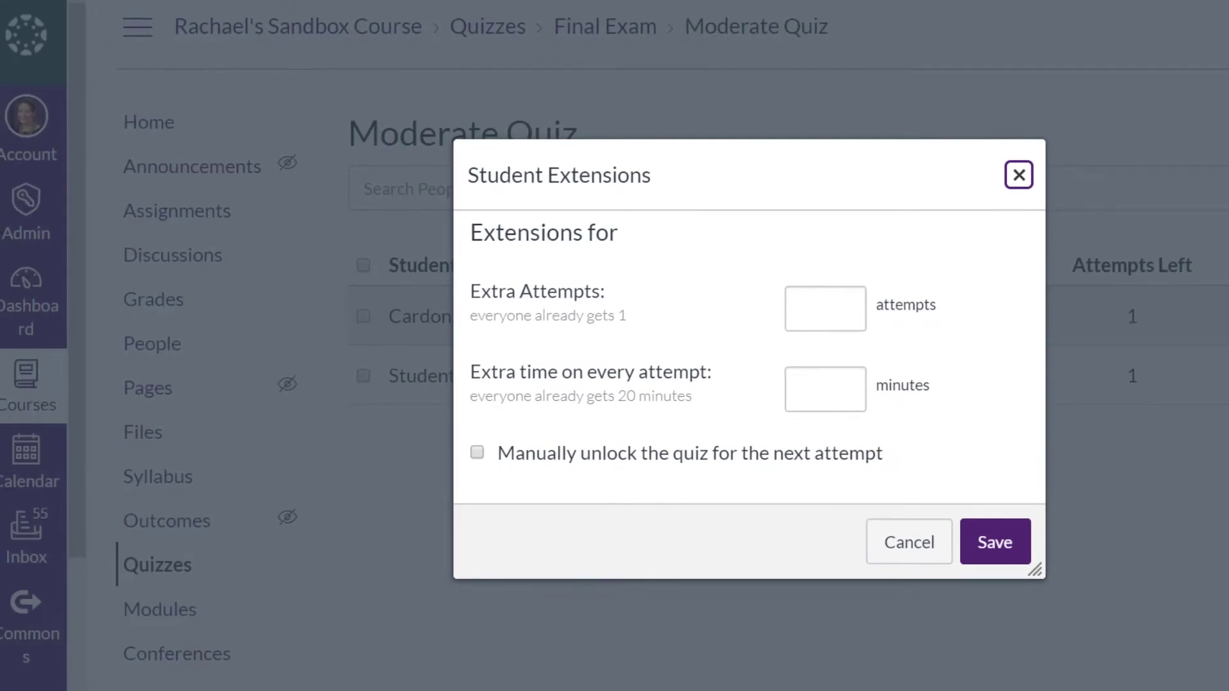
click(832, 391)
text(15)
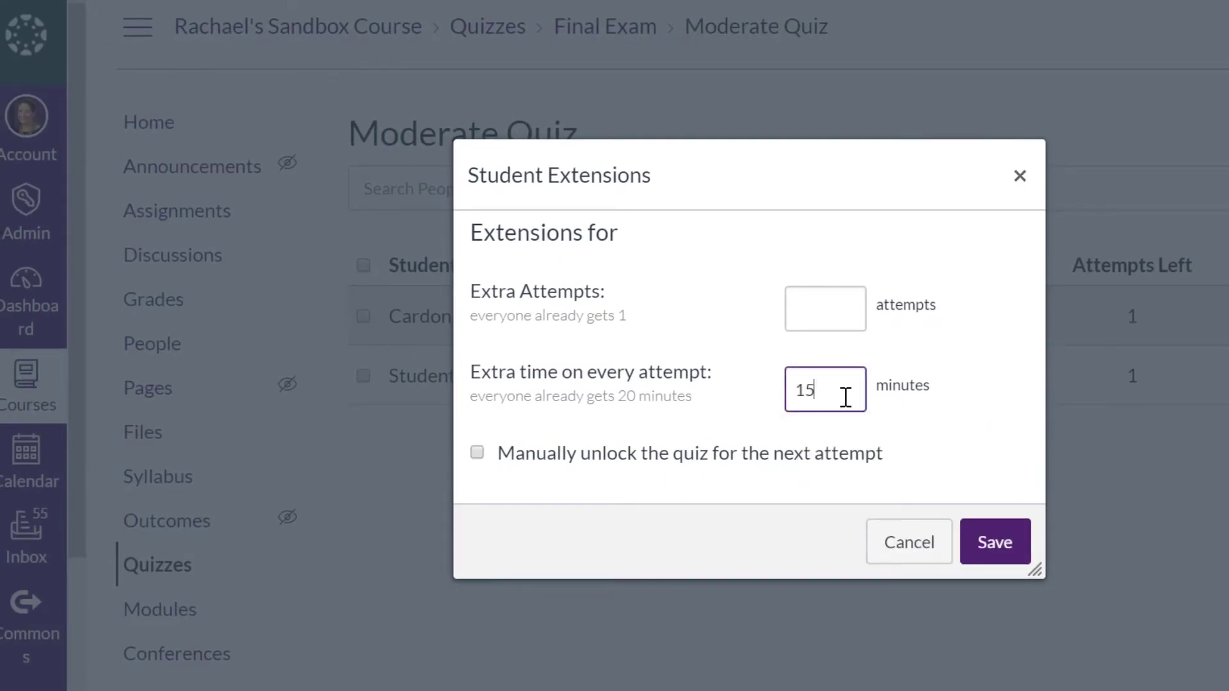
click(994, 543)
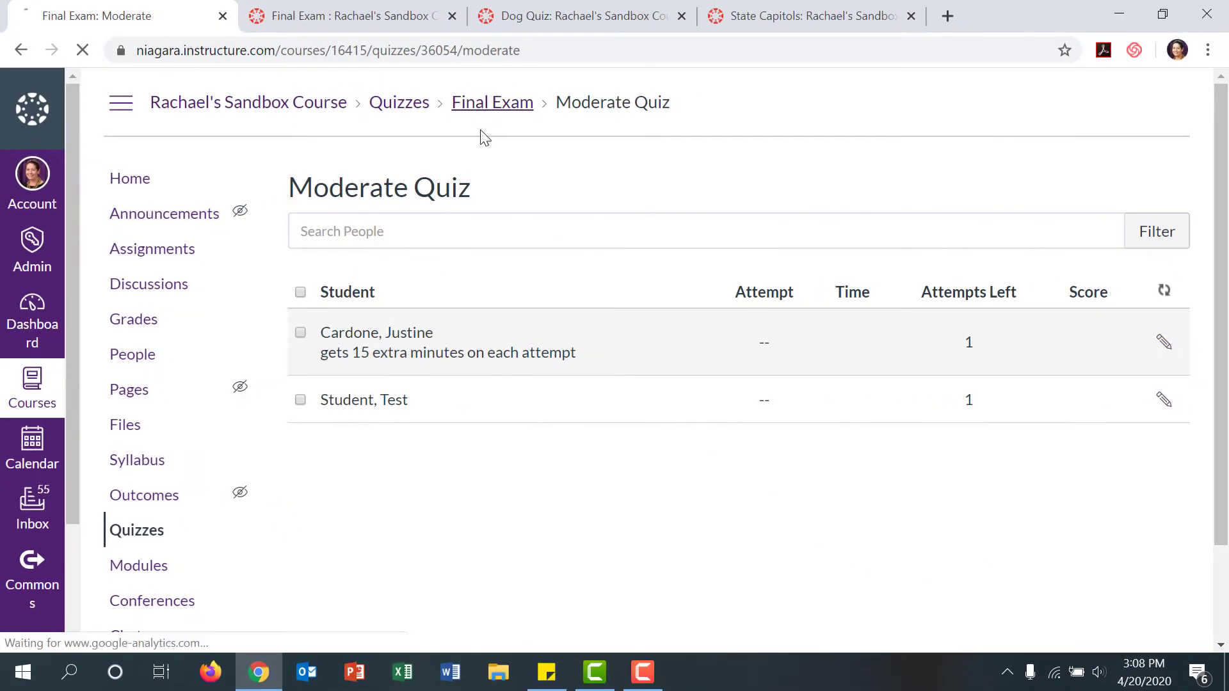
Step: Grade the test student's Final Exam in SpeedGrader, giving the Question 2 essay answer 10 points and updating the scores
click(493, 106)
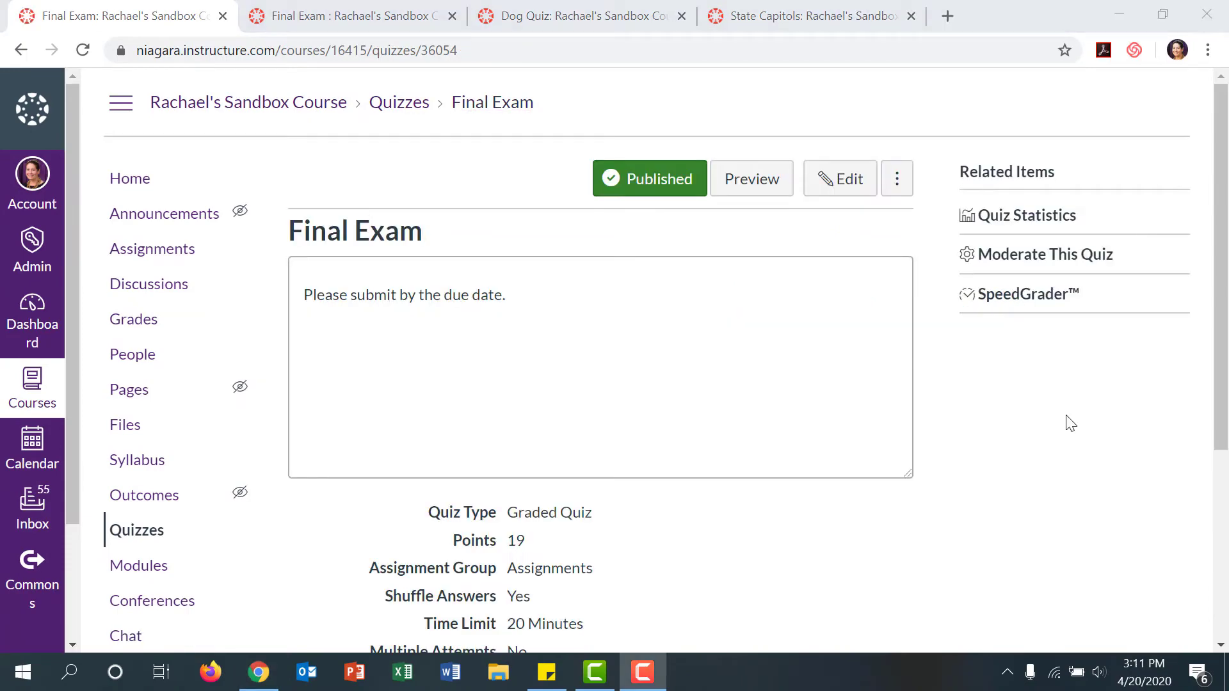
click(1038, 299)
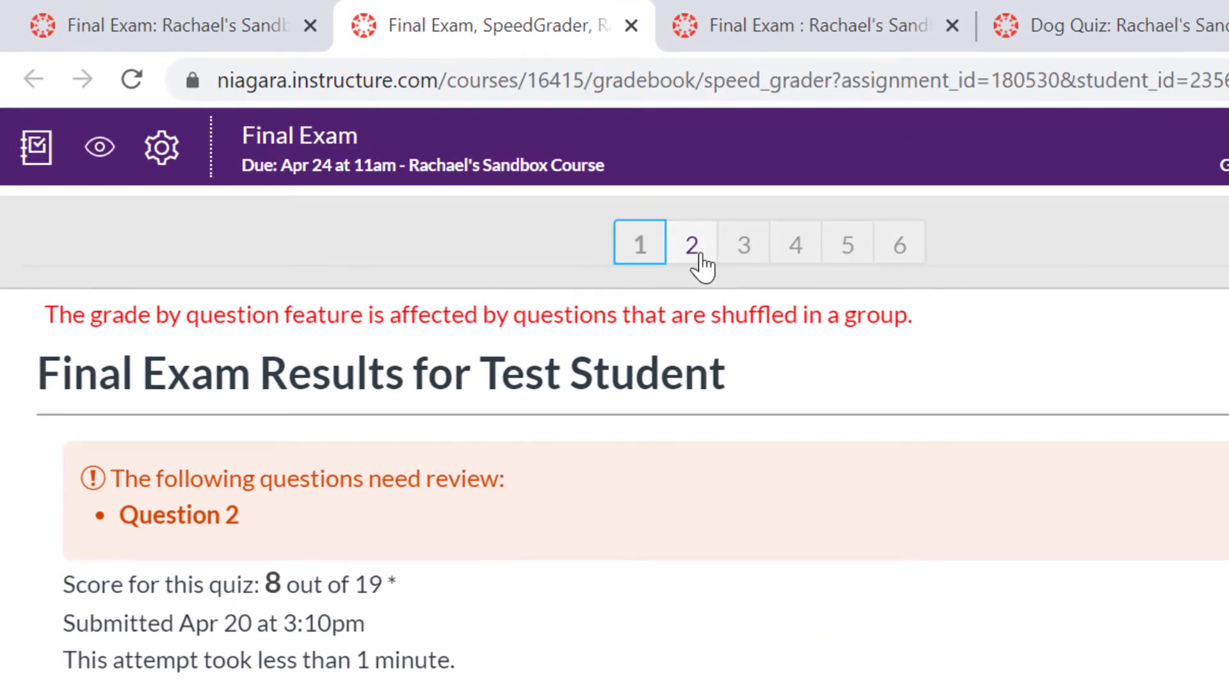
click(702, 265)
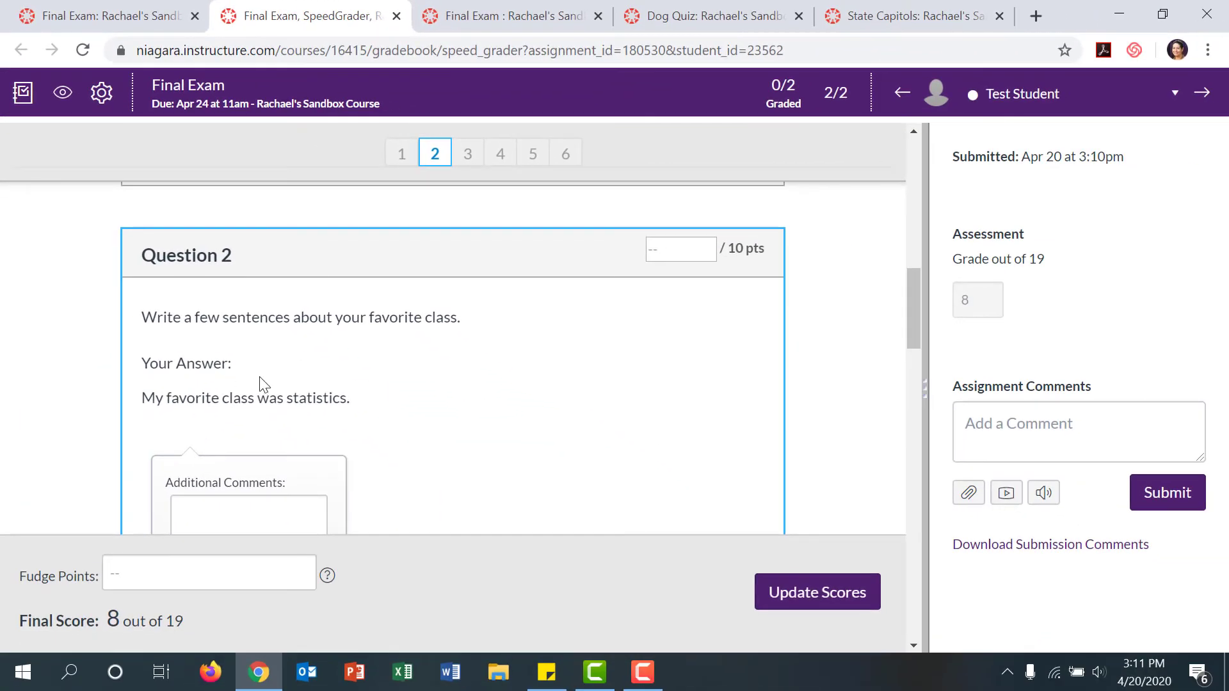
click(674, 250)
text(10)
click(817, 591)
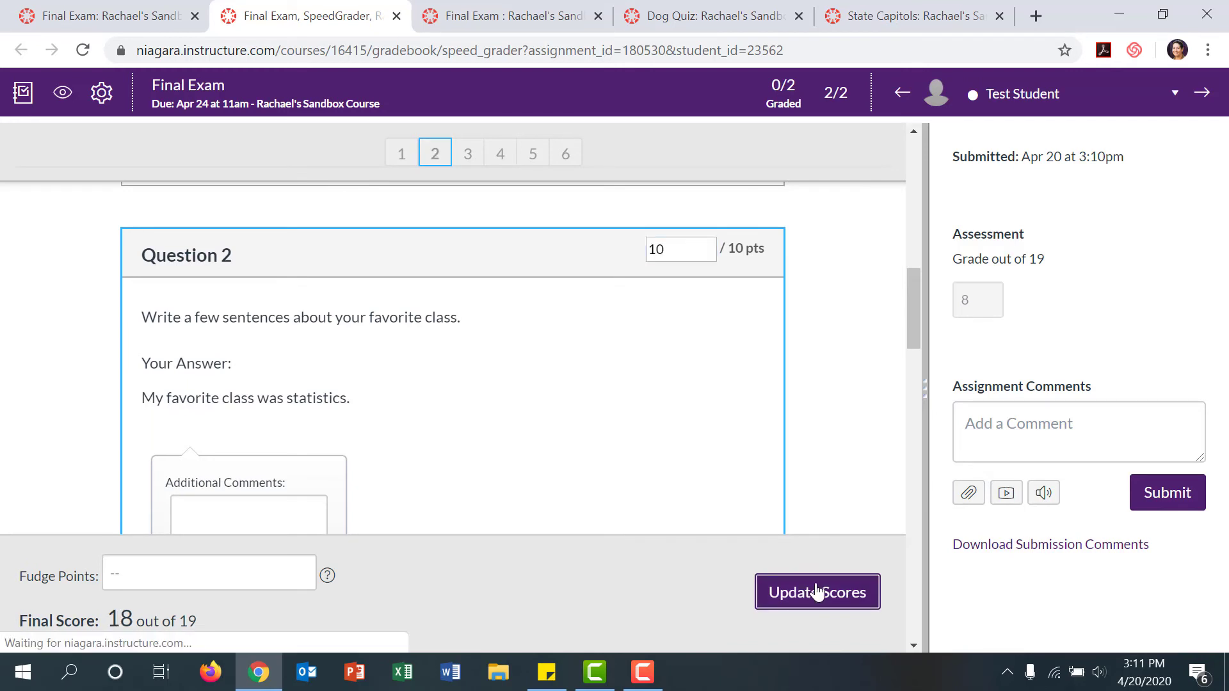